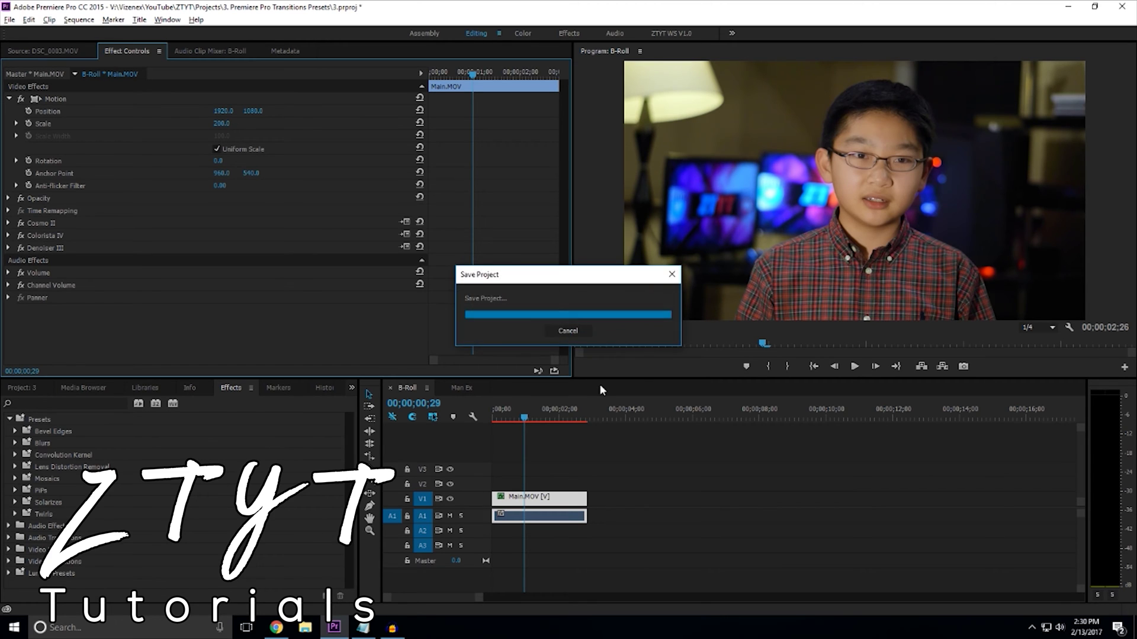
- Deselect the Main.MOV clip in the B-Roll sequence
left_click(576, 442)
- Mute track A1 and keep Main.MOV at the sequence start, playhead at 00;00;00;18
left_click_drag(523, 414, 496, 411)
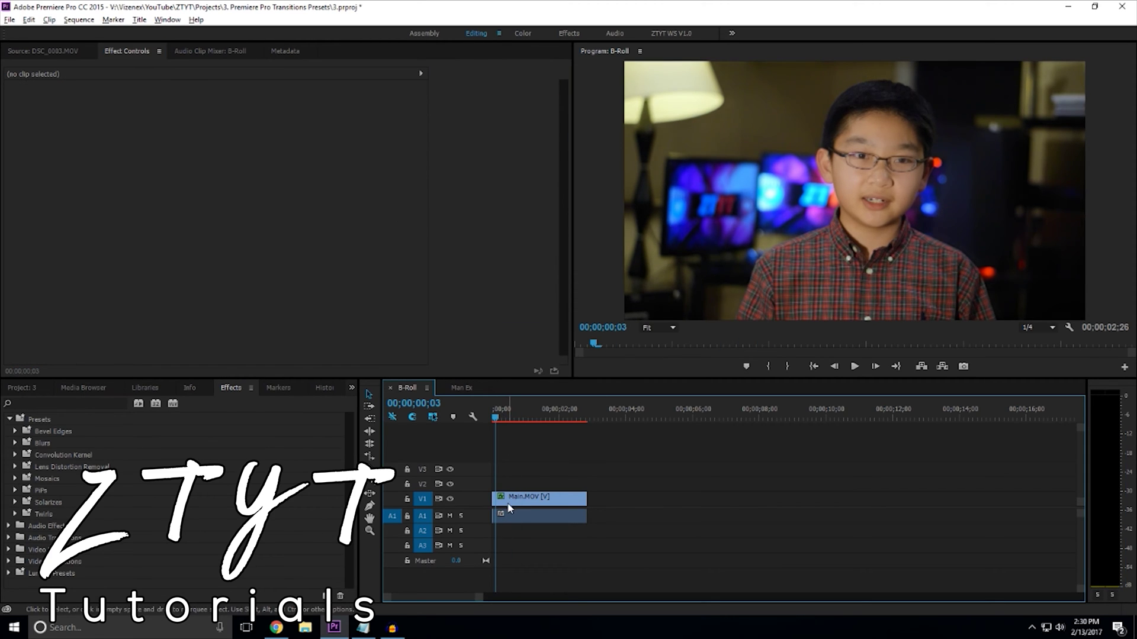
left_click(449, 515)
mouse_move(533, 504)
left_mouse_down()
mouse_move(598, 504)
mouse_move(516, 498)
left_mouse_up()
left_click(592, 412)
left_click(569, 408)
left_click(513, 419)
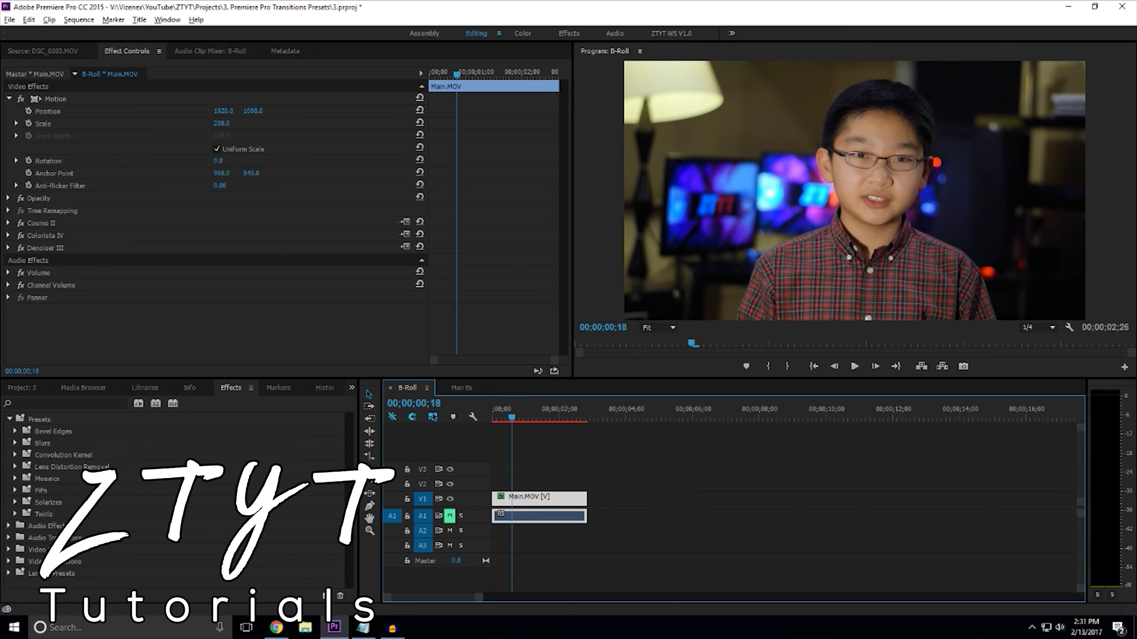
- Create a new sequence from the YT 4k preset and paste the copied clip into it
left_click(8, 20)
mouse_move(35, 34)
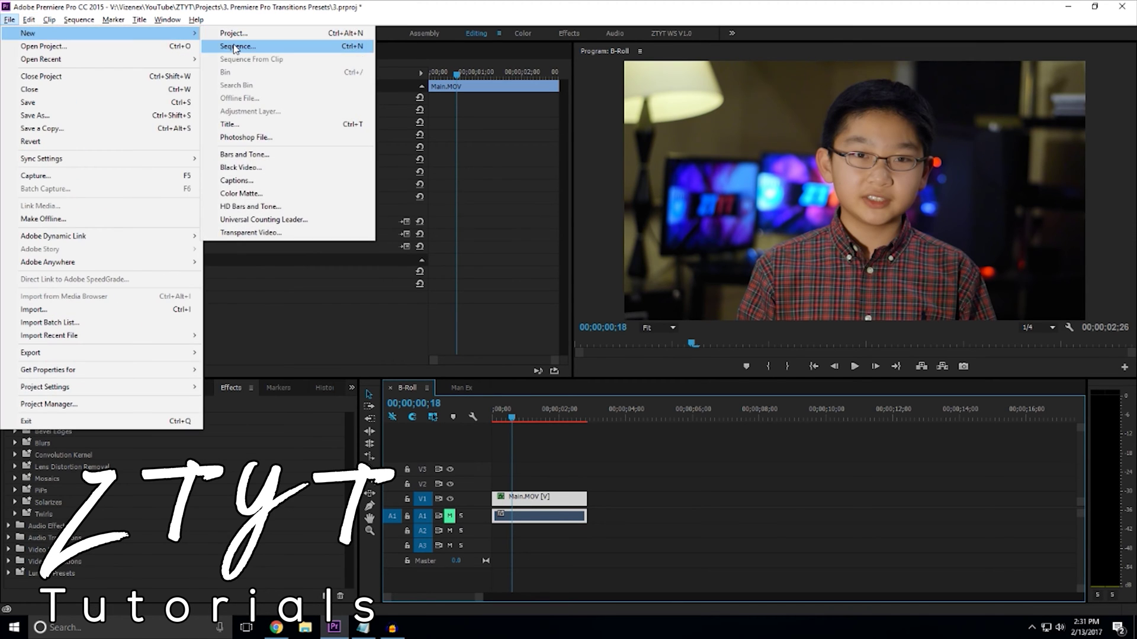
left_click(228, 47)
double_click(434, 373)
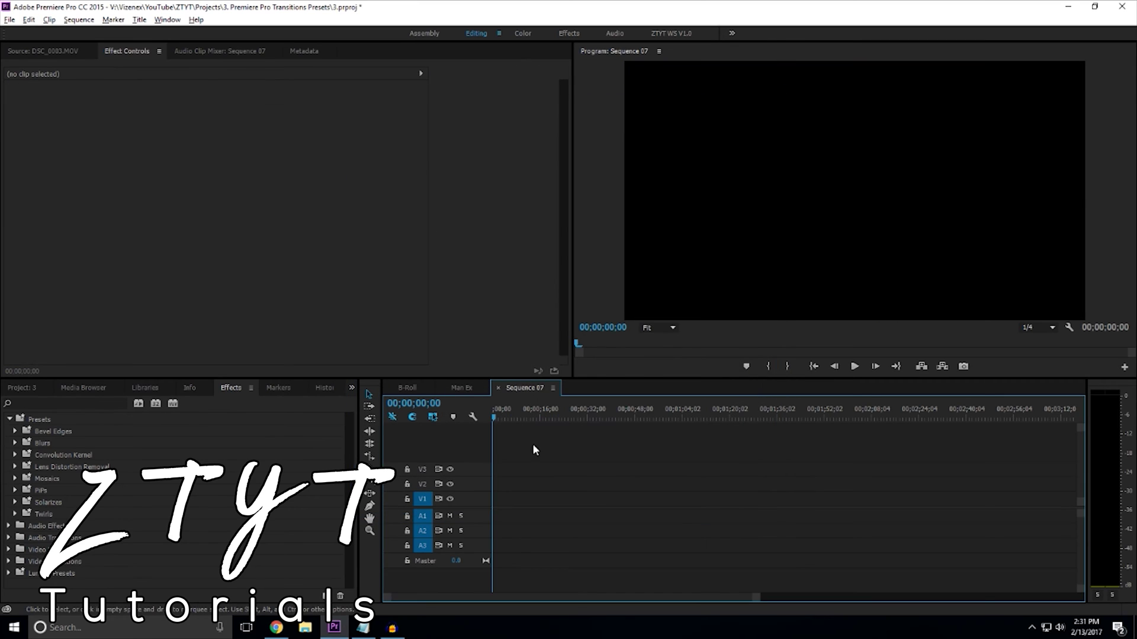
key("ctrl+v")
- Play back the new sequence, then open the Sequences bin in its own window
key("space")
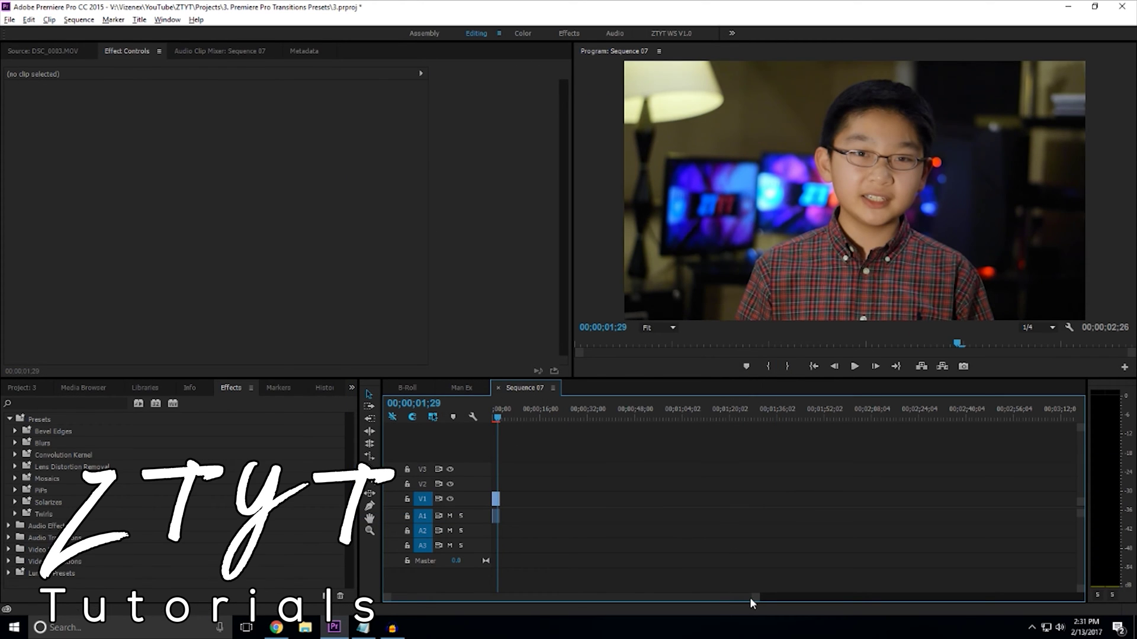
left_click_drag(759, 601, 601, 599)
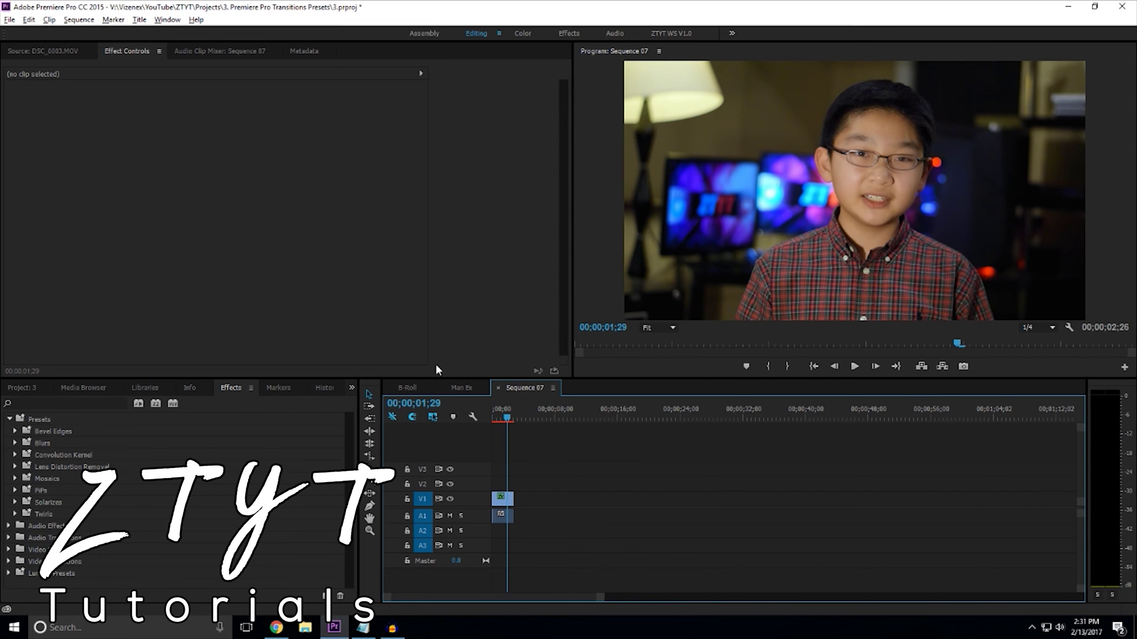
left_click(505, 415)
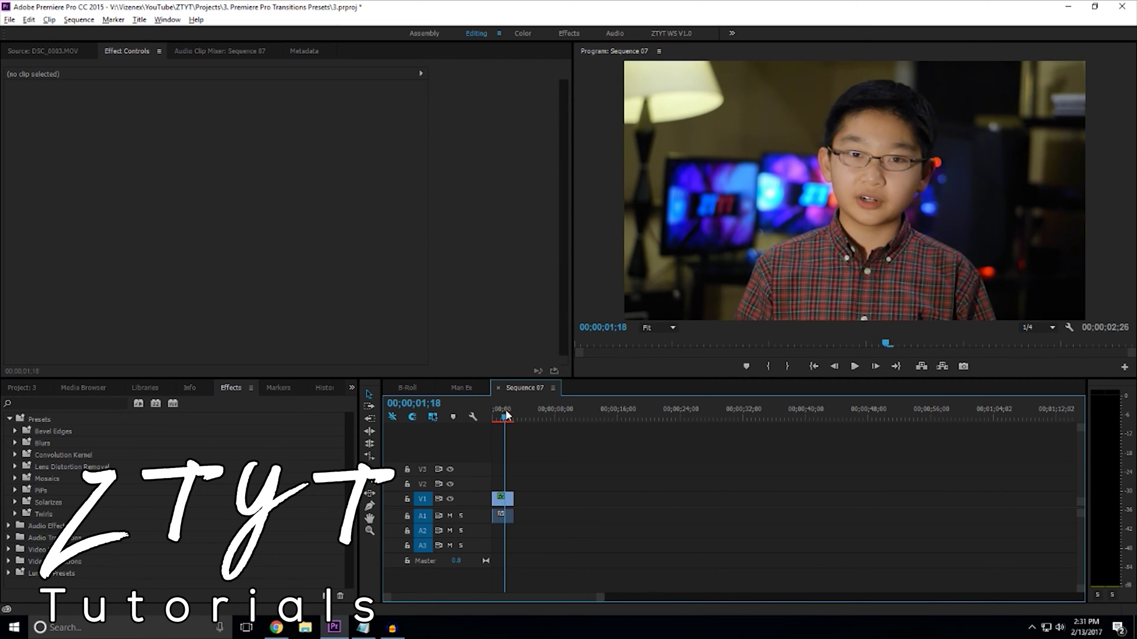
left_click(497, 416)
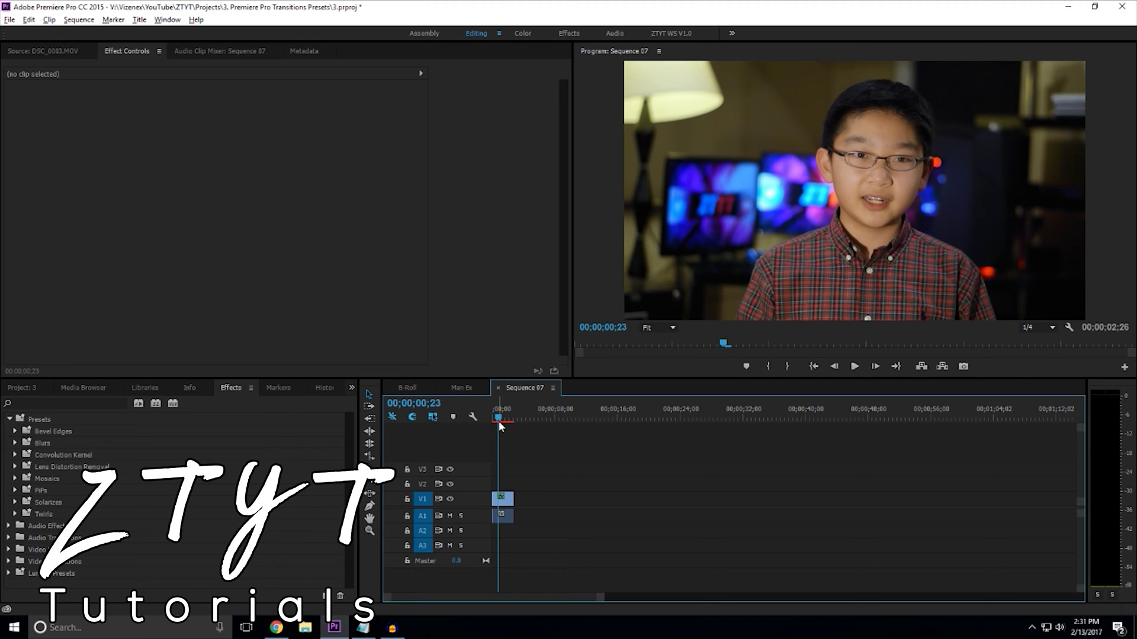
left_click(504, 419)
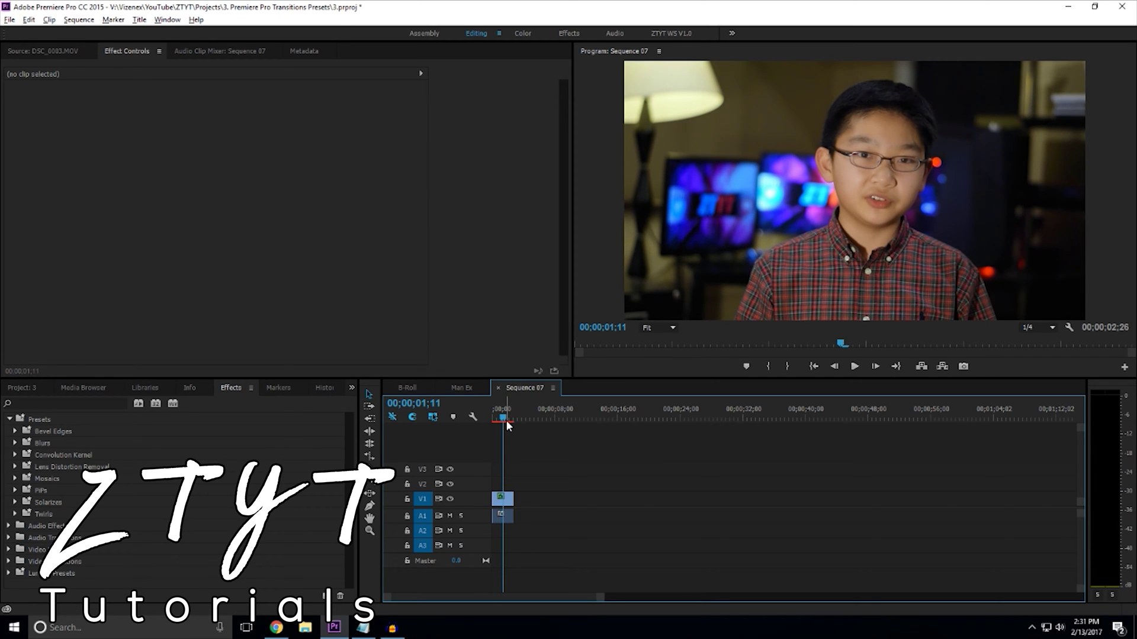
key("space")
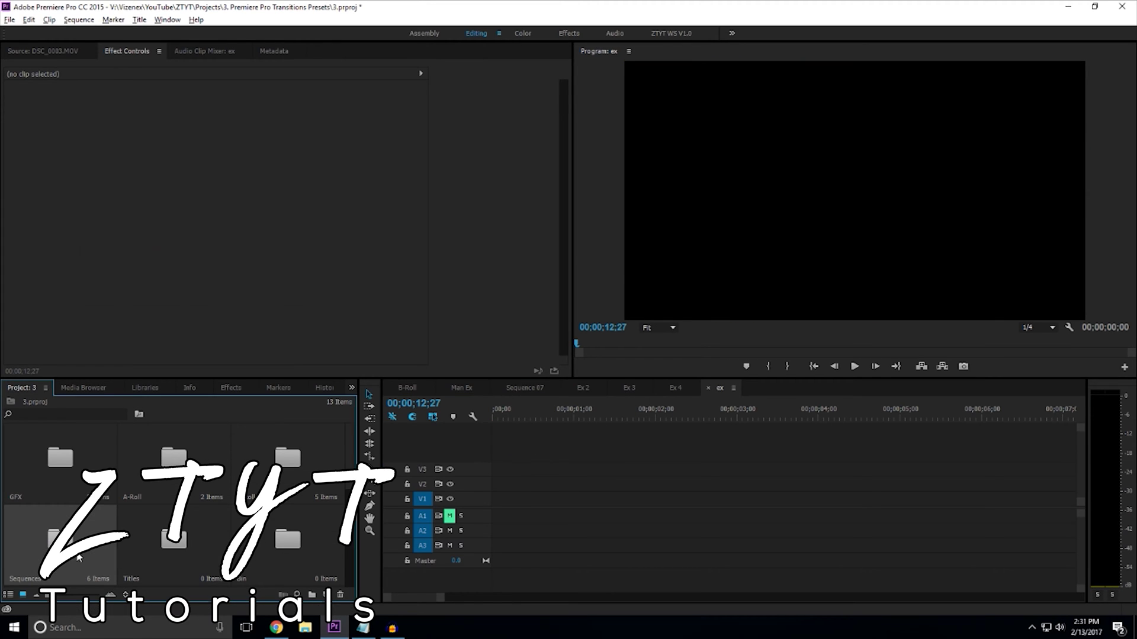
double_click(57, 539)
- Place the Man Ex sequence at the start of the ex sequence's V1
left_click_drag(256, 70, 238, 70)
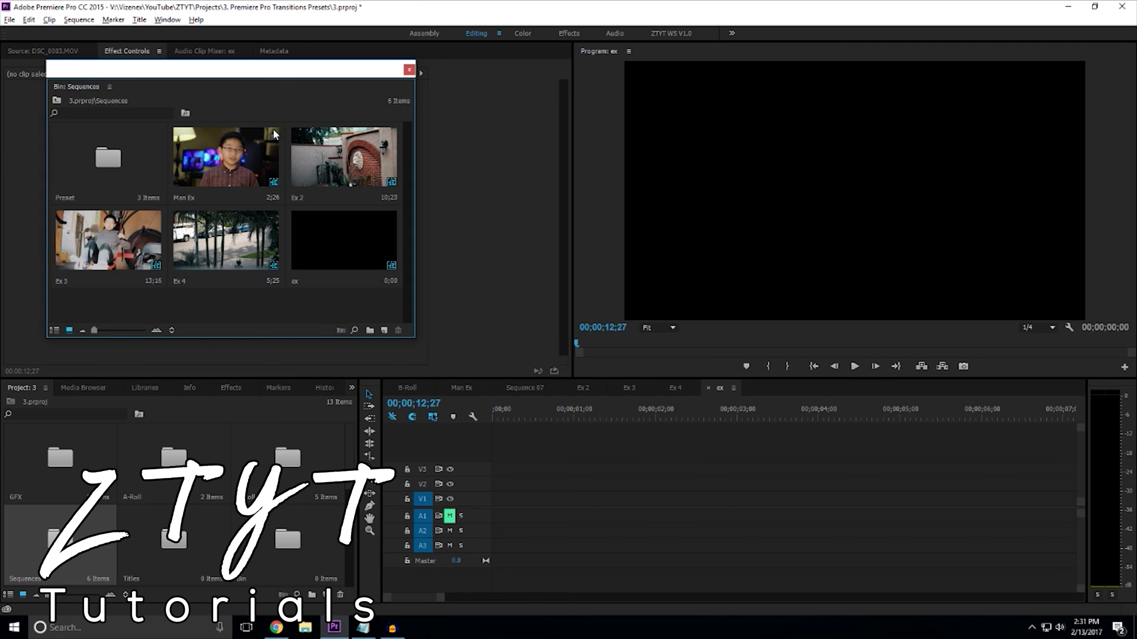
left_click(260, 153)
left_click(314, 152, "ctrl")
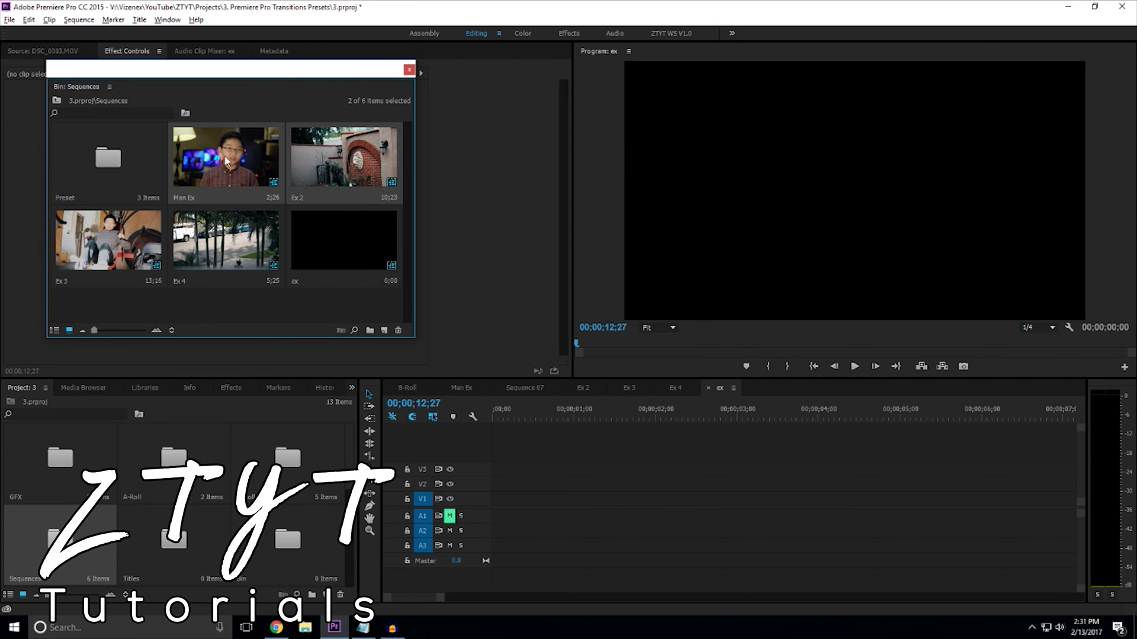
left_click(301, 260)
left_click(293, 297)
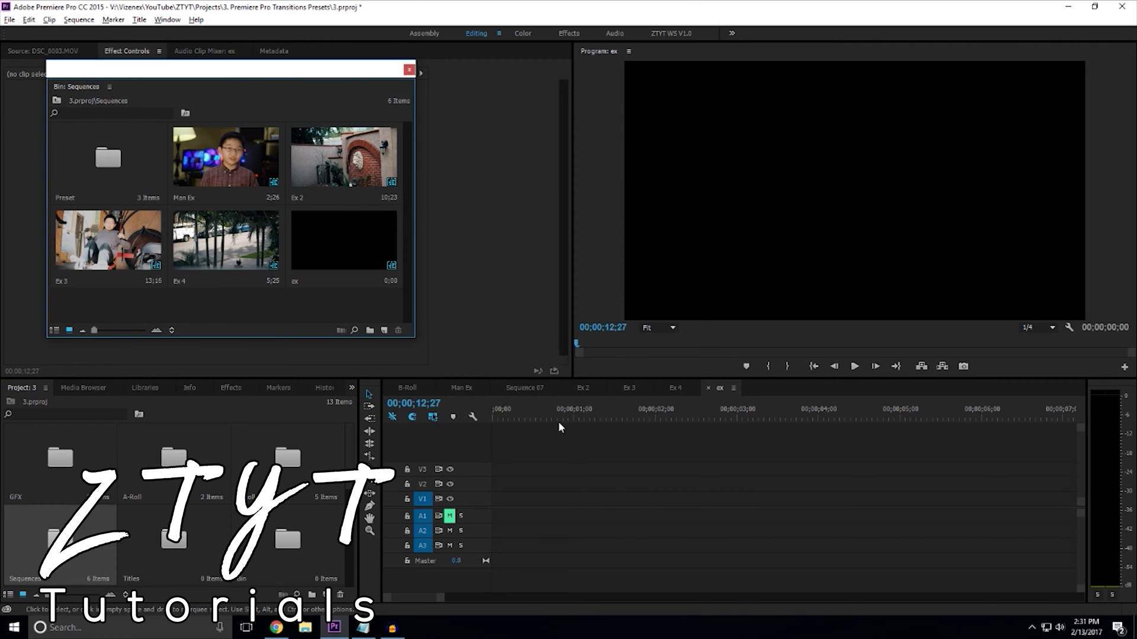
left_click_drag(559, 422, 494, 415)
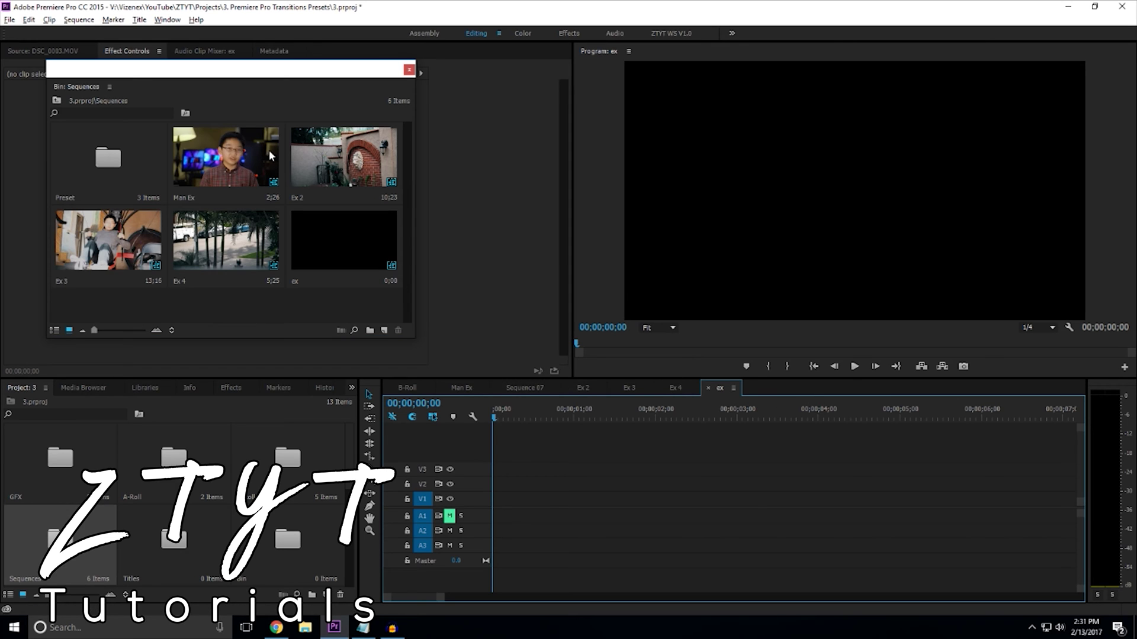
left_click_drag(269, 155, 498, 500)
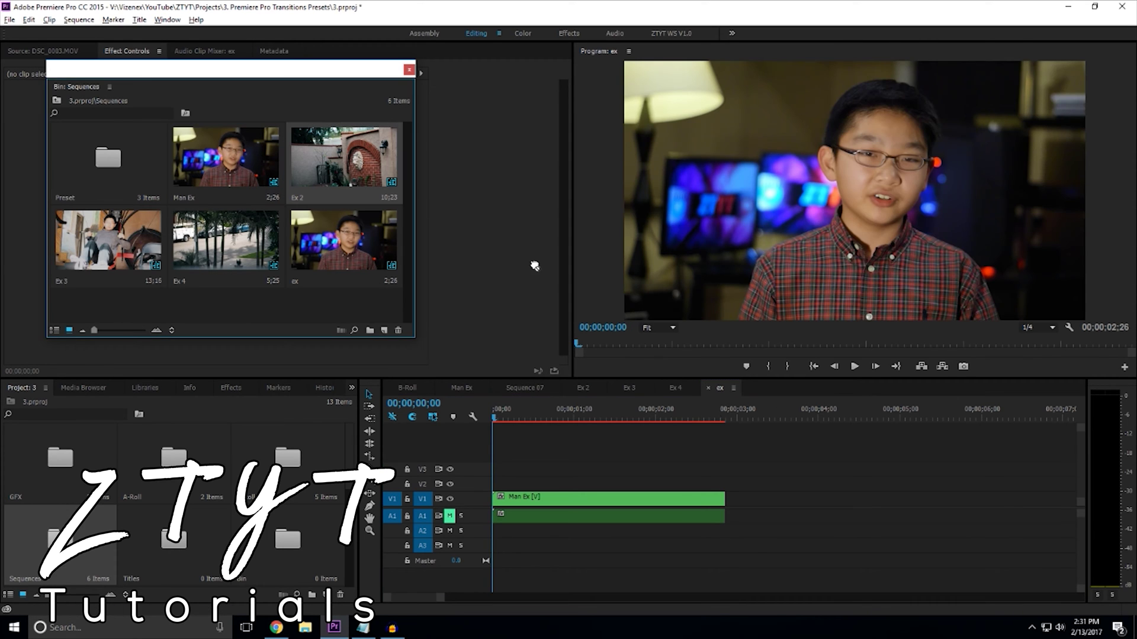
- Add Ex 2, Ex 3 and Ex 4 after Man Ex, then close the floating bin
left_click_drag(535, 266, 725, 500)
scroll(729, 503, "down", 5)
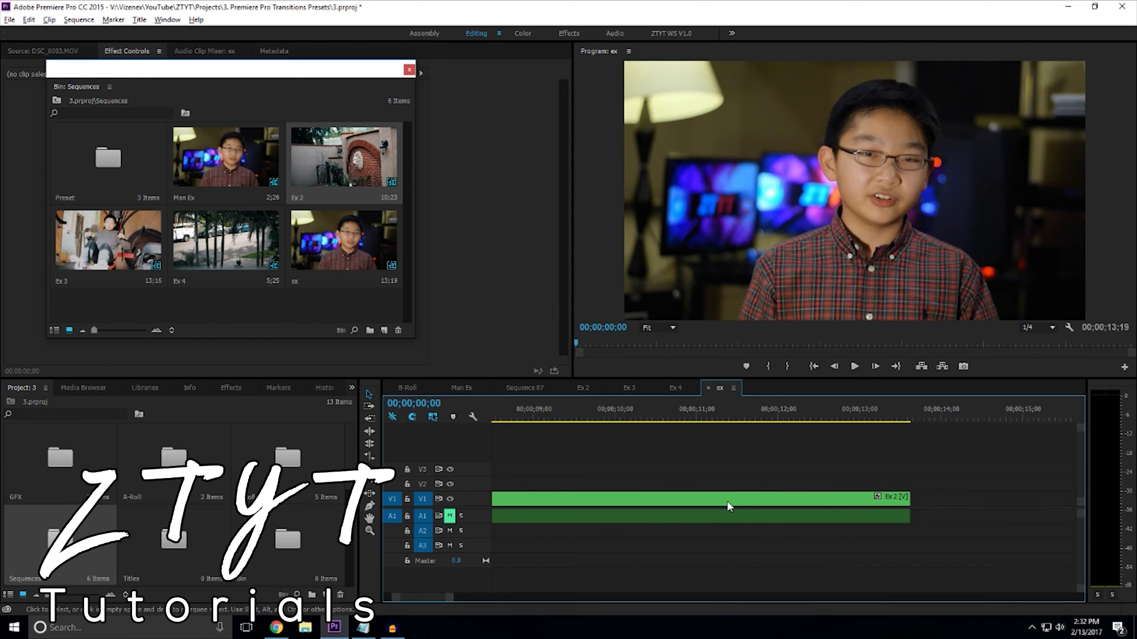
scroll(729, 506, "down", 3)
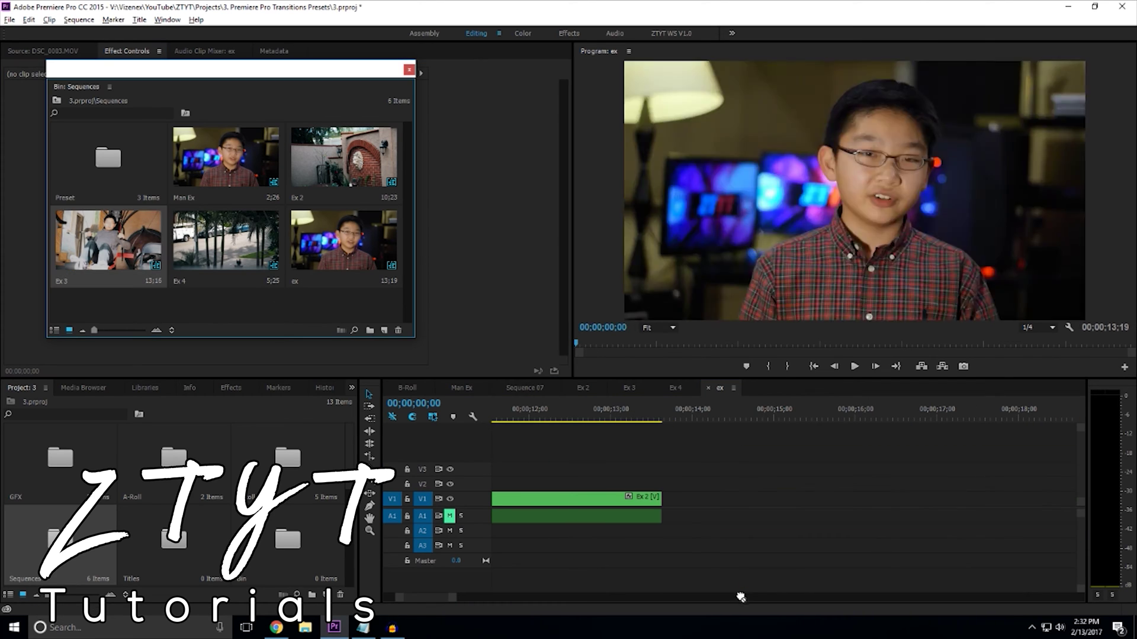
left_click_drag(740, 597, 680, 505)
scroll(752, 500, "down", 5)
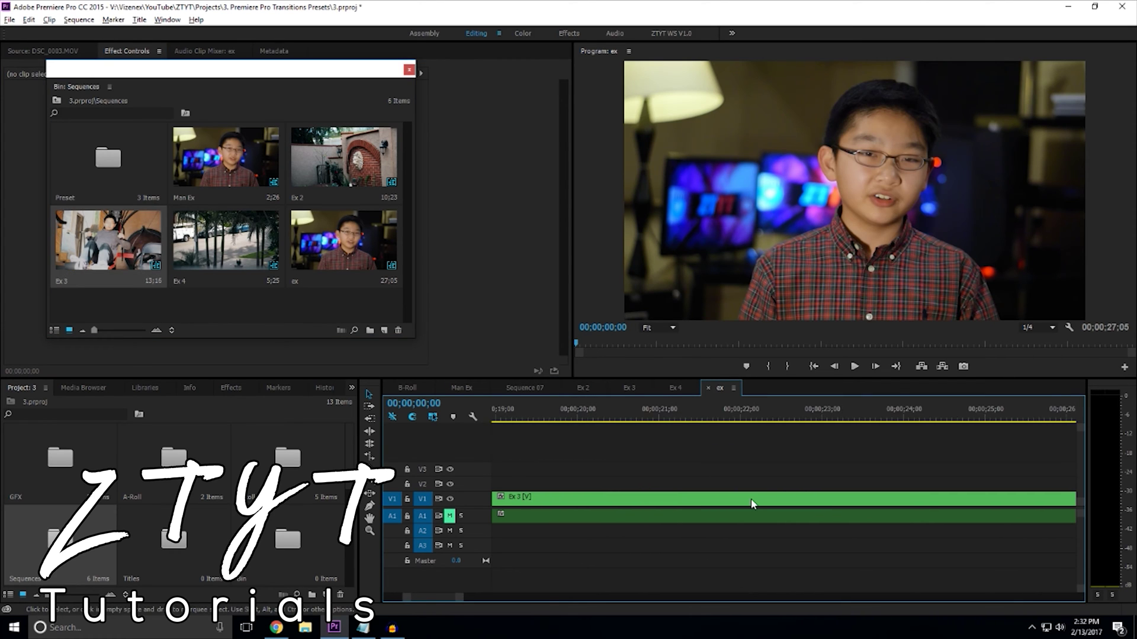
scroll(748, 505, "down", 5)
left_click_drag(226, 239, 708, 514)
scroll(760, 521, "down", 5)
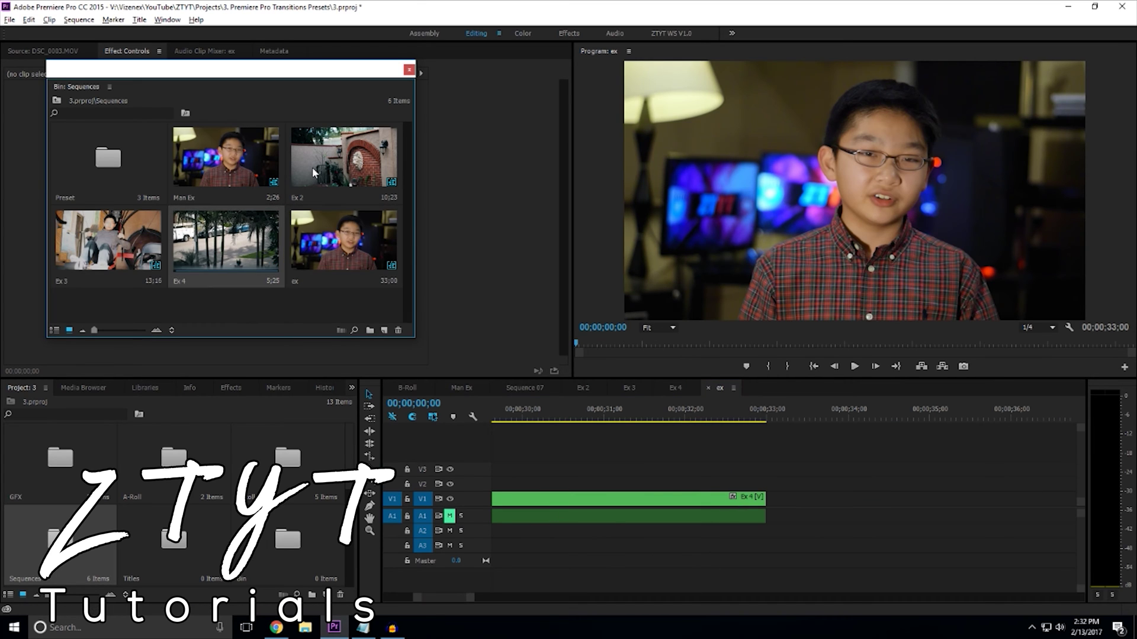
left_click(408, 70)
- Switch to the ex sequence and scrub through its opening
left_click(524, 388)
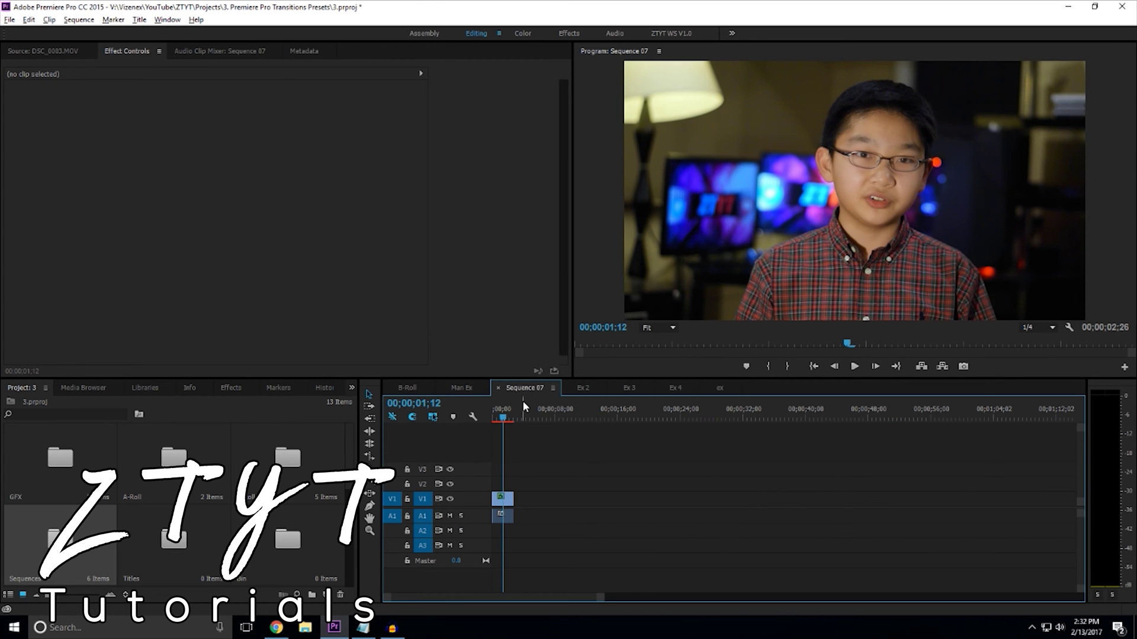
left_click(720, 388)
left_click_drag(529, 419, 607, 414)
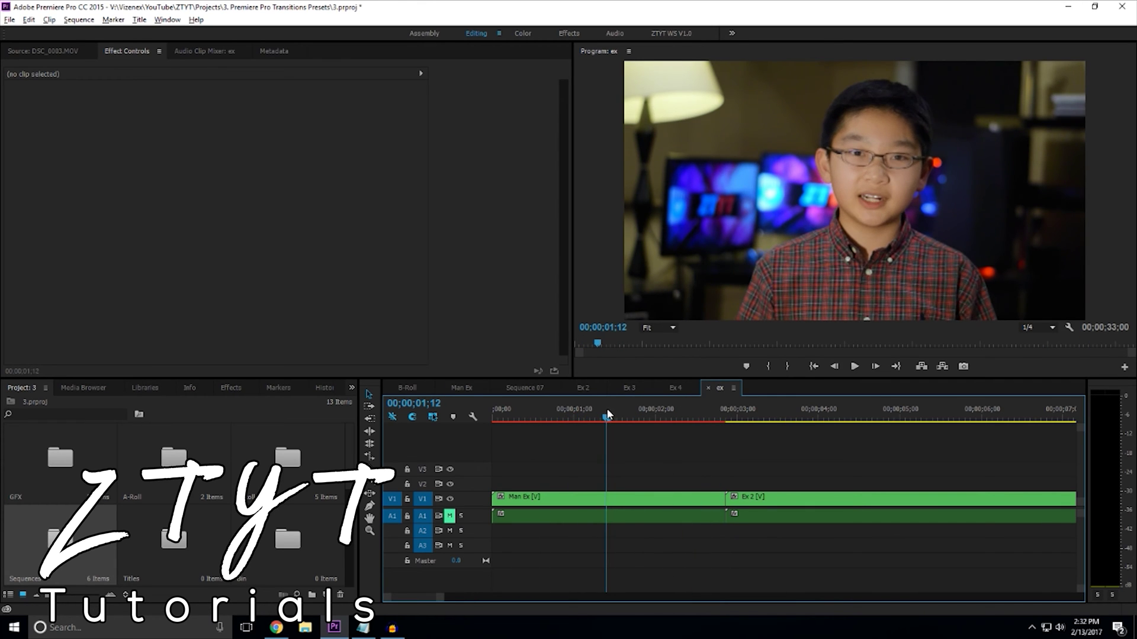
left_click(540, 499)
left_click(544, 485)
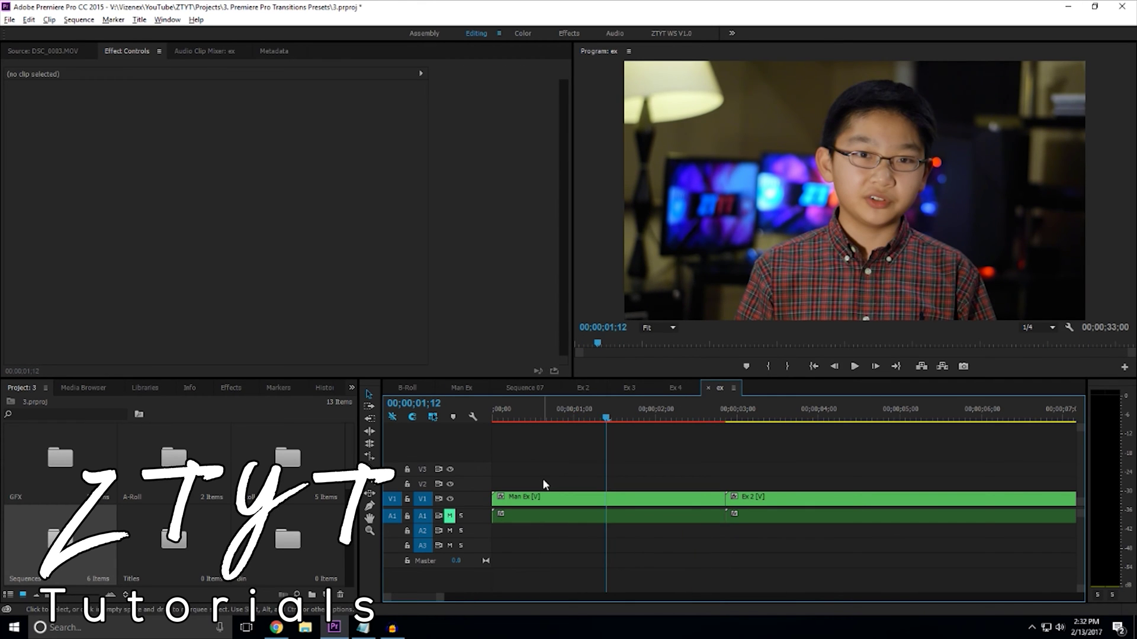
- Razor Man Ex at 00;00;02;16 and Ex 2 at 00;00;03;06, then review the cut
key("Down")
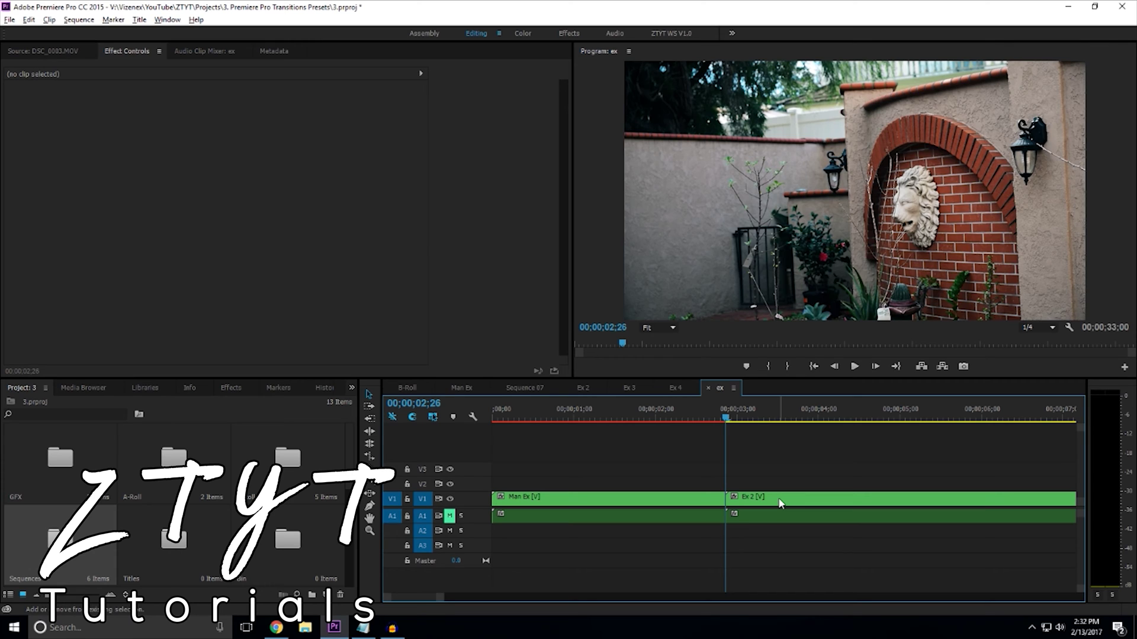
key("shift+Left")
key("shift+Left")
key("c")
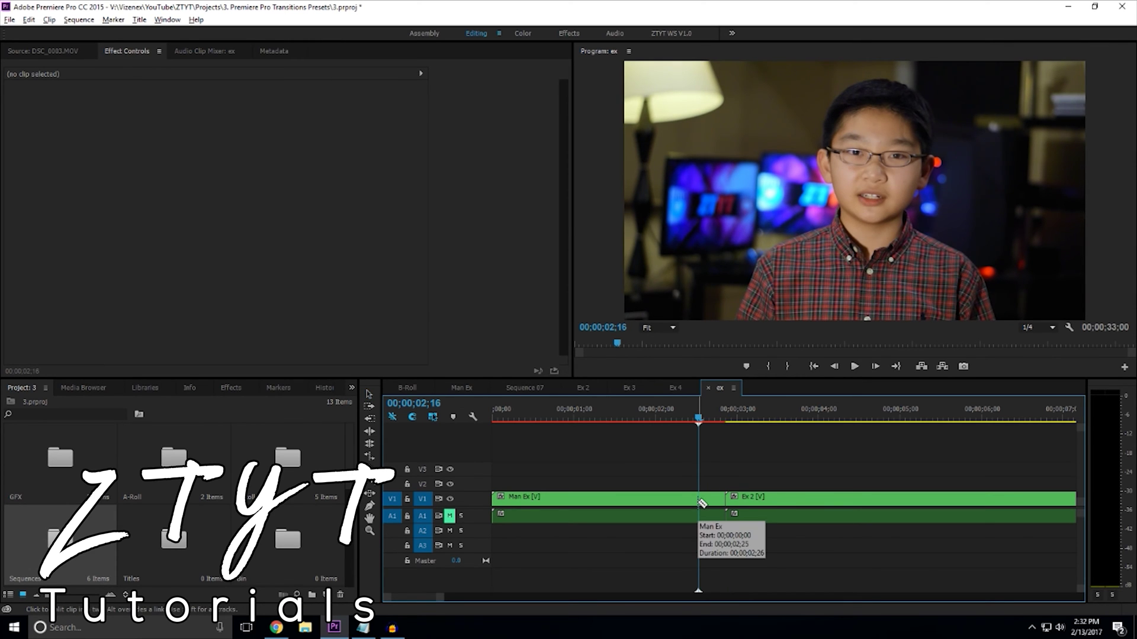
left_click(700, 501)
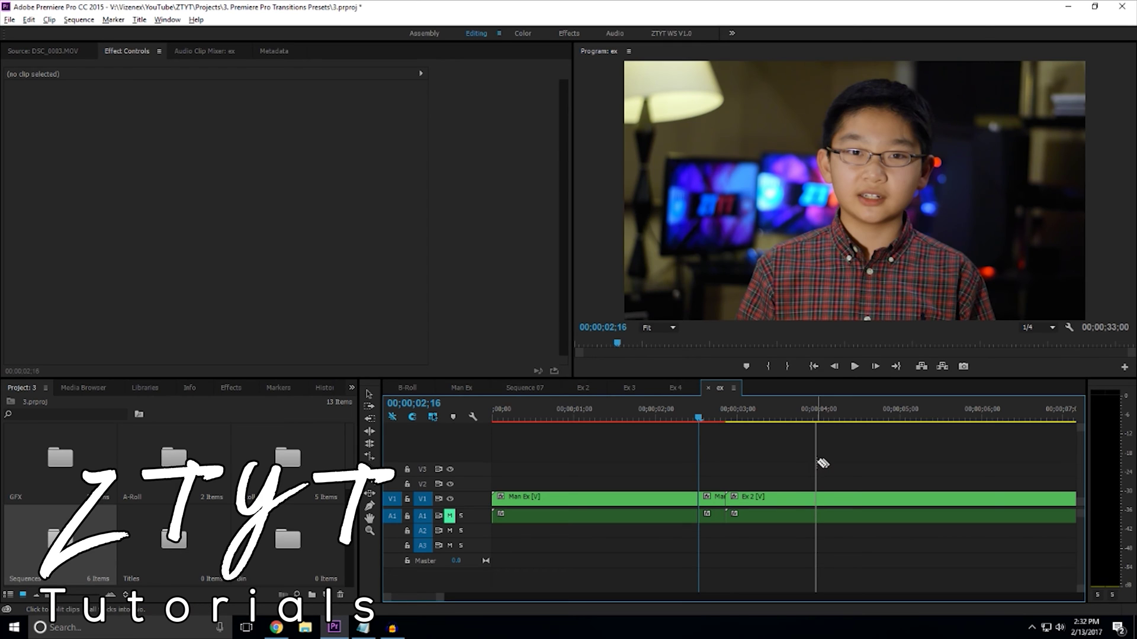
key("shift+Right")
key("shift+Right")
key("shift+Right")
key("shift+Right")
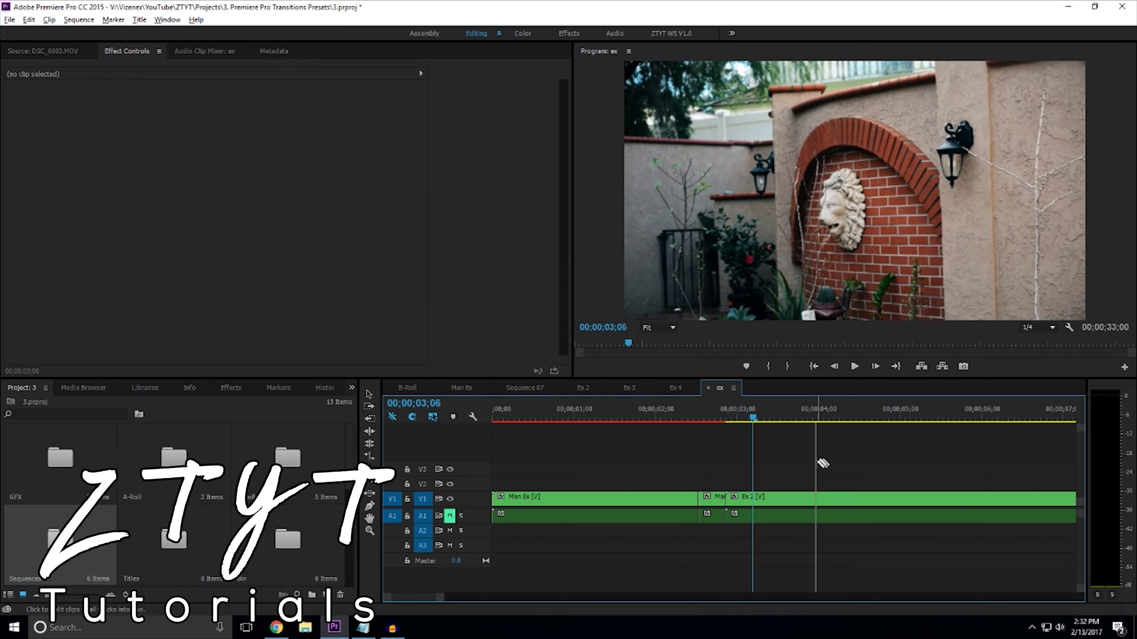
left_click(755, 499)
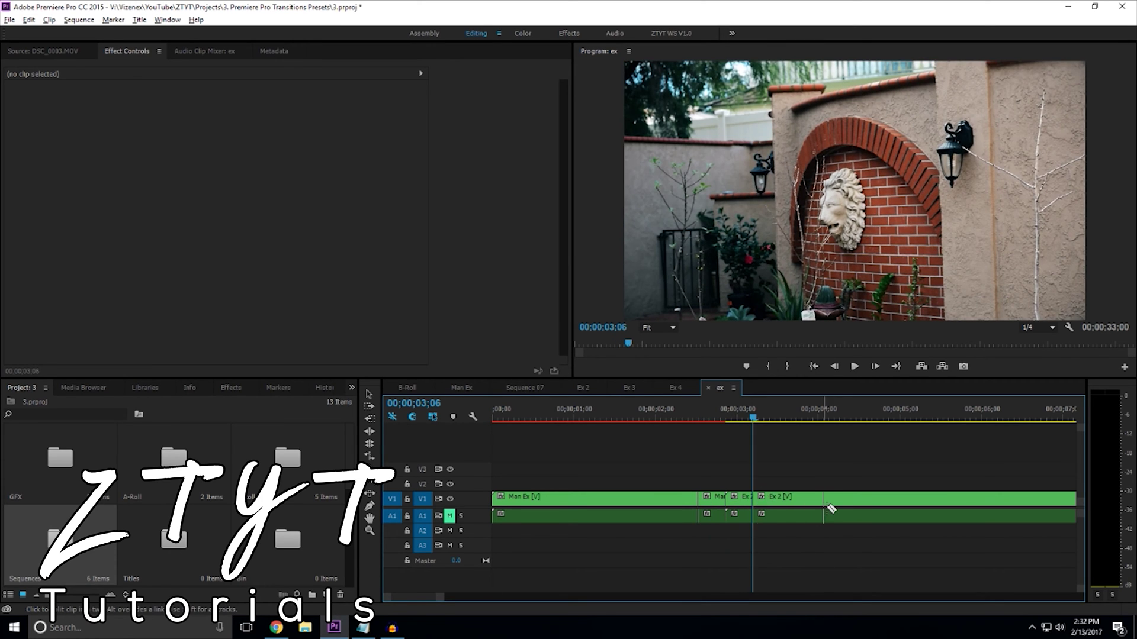
key("v")
left_click(705, 417)
mouse_move(705, 418)
left_mouse_down()
mouse_move(731, 417)
mouse_move(694, 418)
mouse_move(756, 422)
mouse_move(699, 420)
mouse_move(722, 420)
left_mouse_up()
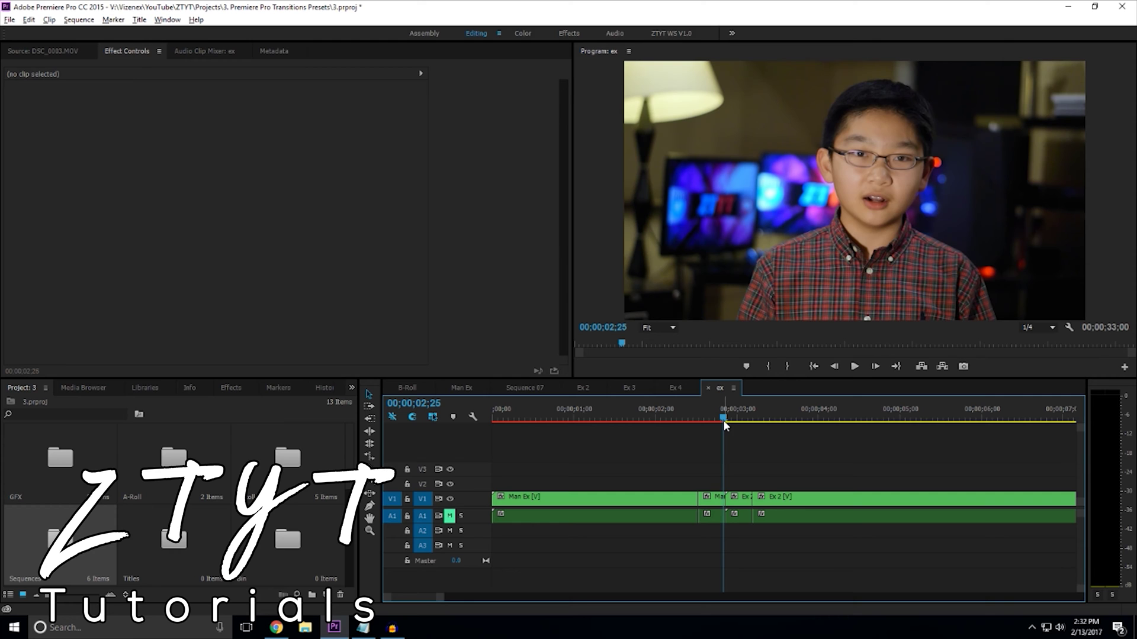
left_click(277, 628)
- Open the shortened bit.ly link to the presets file in a fresh Chrome tab
left_click(134, 9)
left_click(111, 9)
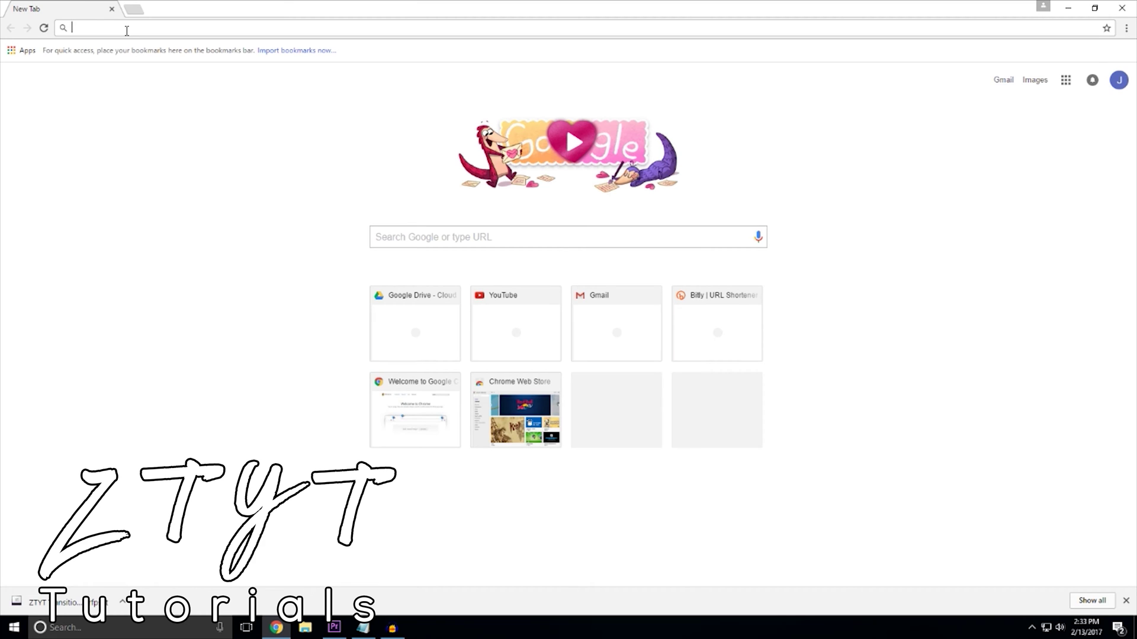
key("alt+Tab")
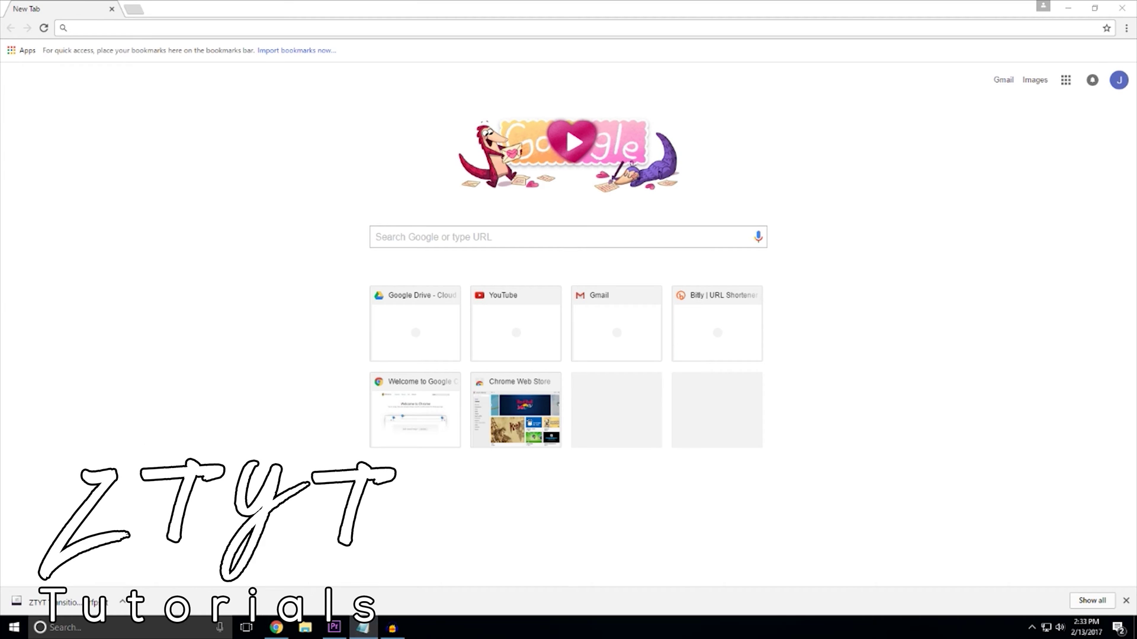
left_click(346, 28)
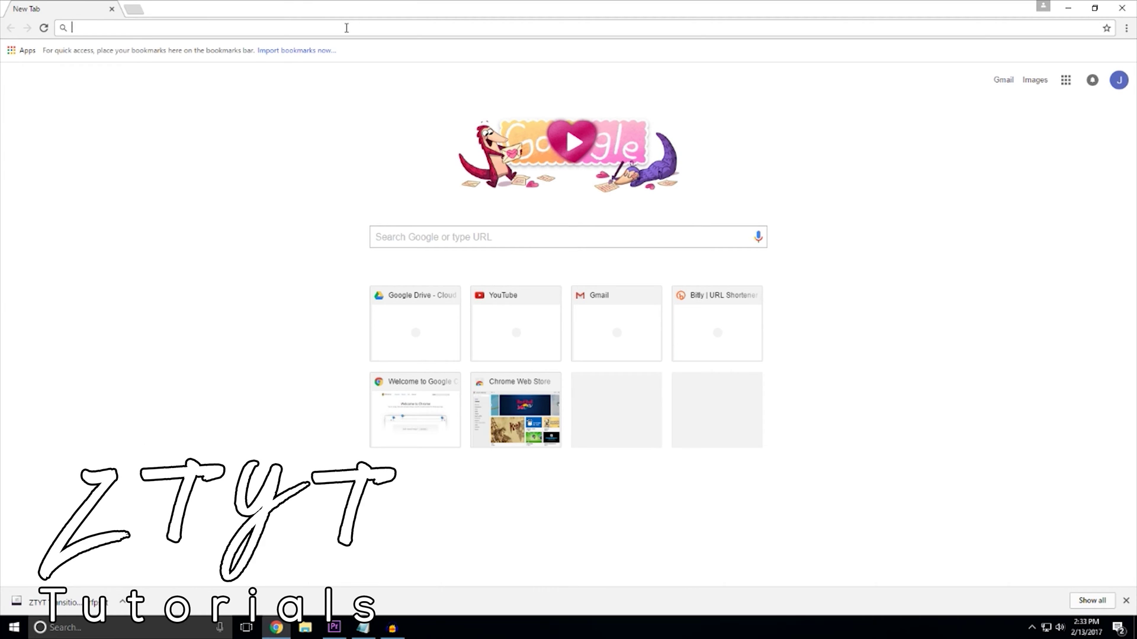
type("http://bit.ly/2kDQtO7")
key("Return")
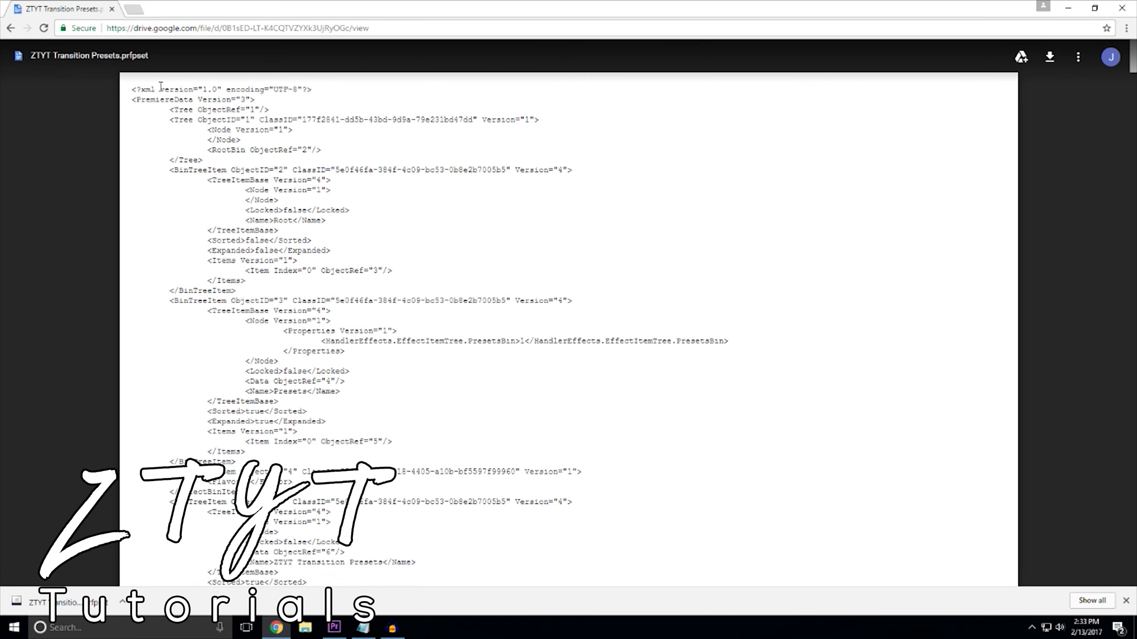
- Download ZTYT Transition Presets.prfpset from Drive and confirm it in the Downloads folder
left_click_drag(160, 87, 270, 171)
left_click(312, 209)
scroll(312, 209, "down", 15)
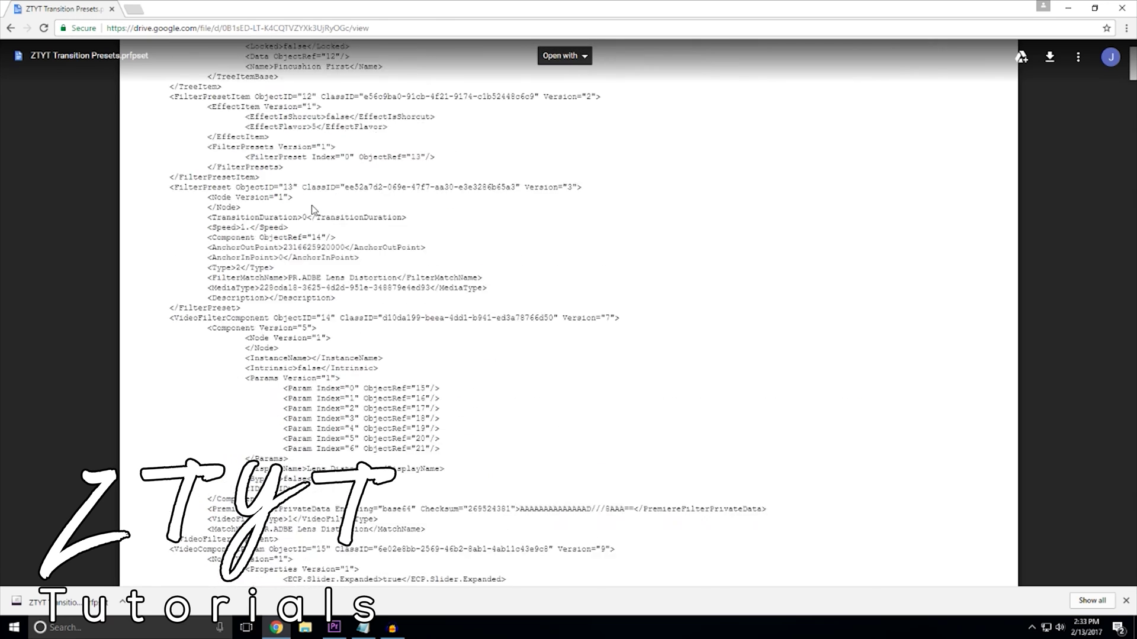
scroll(312, 208, "up", 15)
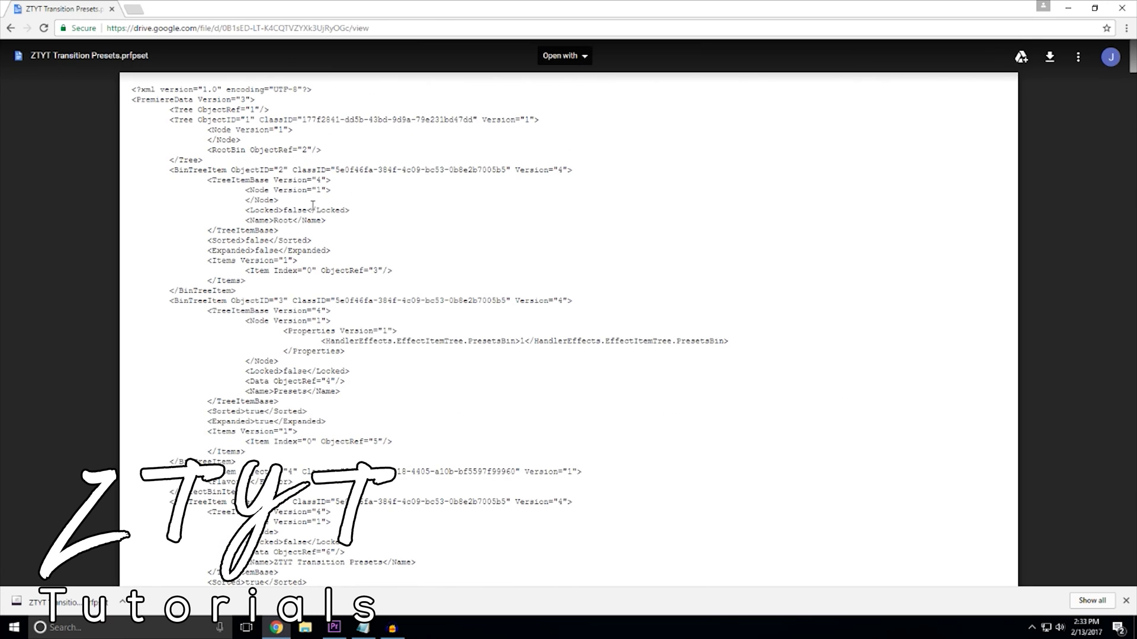
left_click(1049, 57)
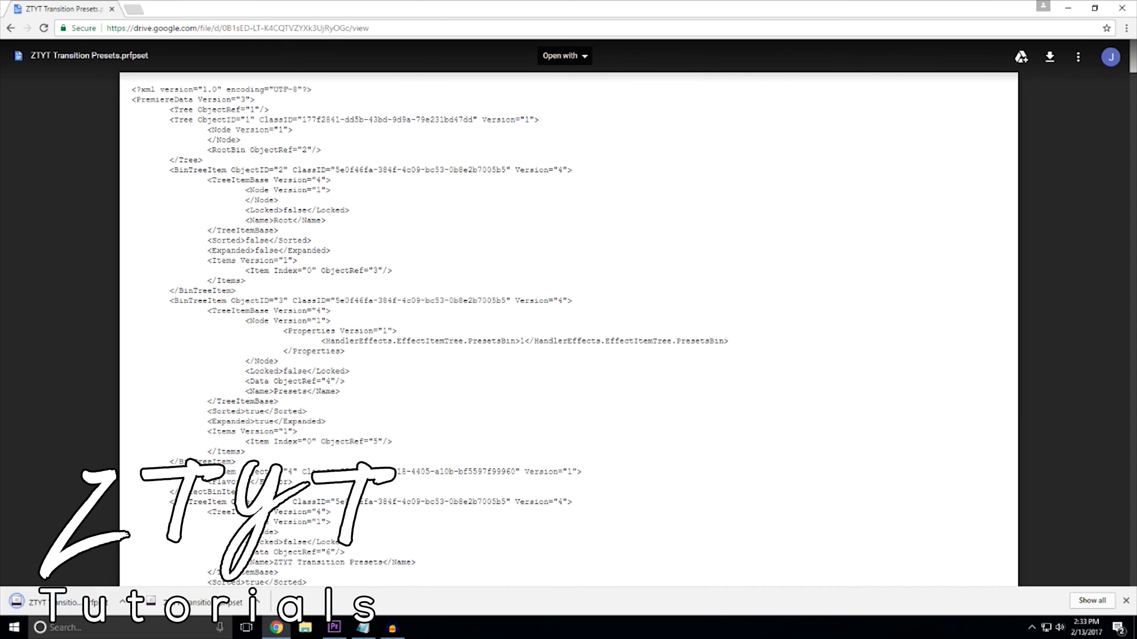
left_click(305, 628)
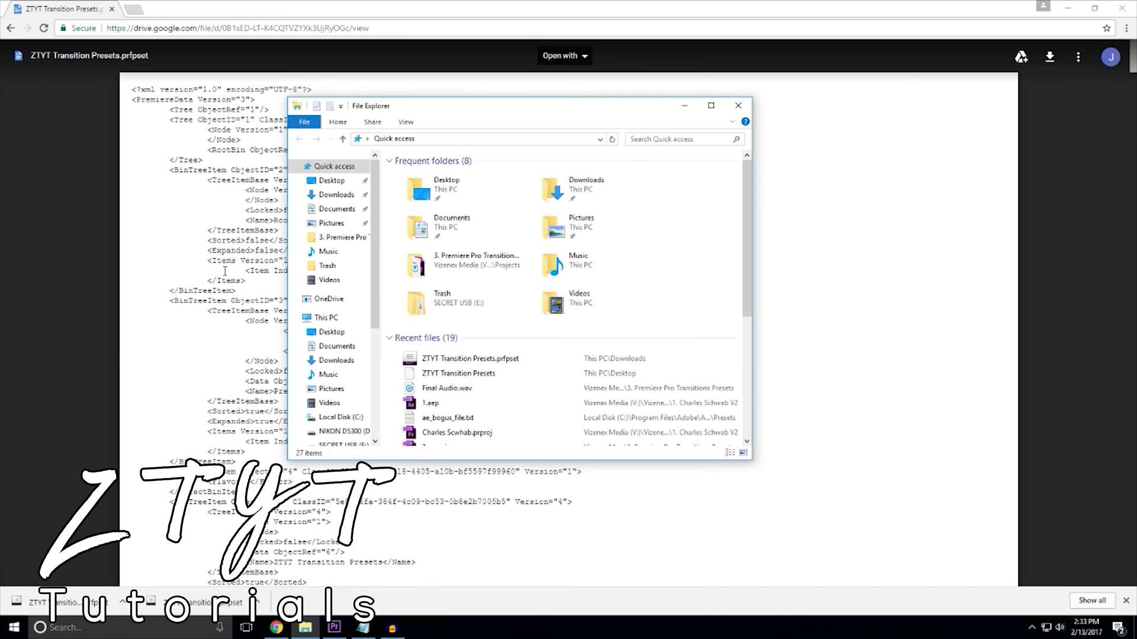
left_click(336, 194)
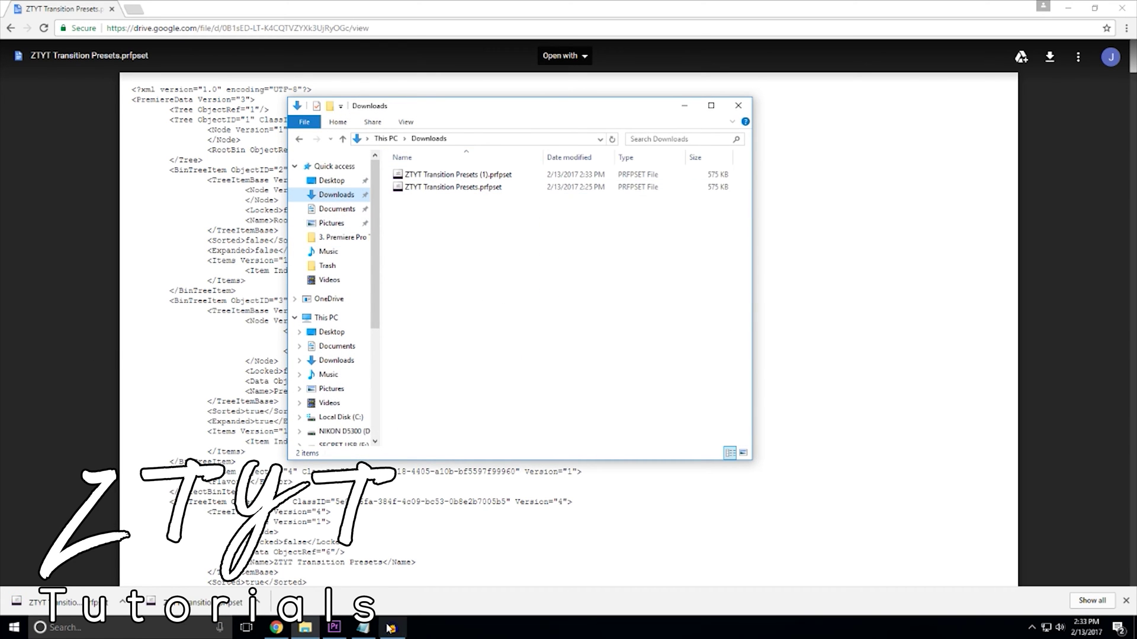
left_click(334, 628)
- Import ZTYT Transition Presets.prfpset into the Effects panel's Presets folder
left_click(231, 388)
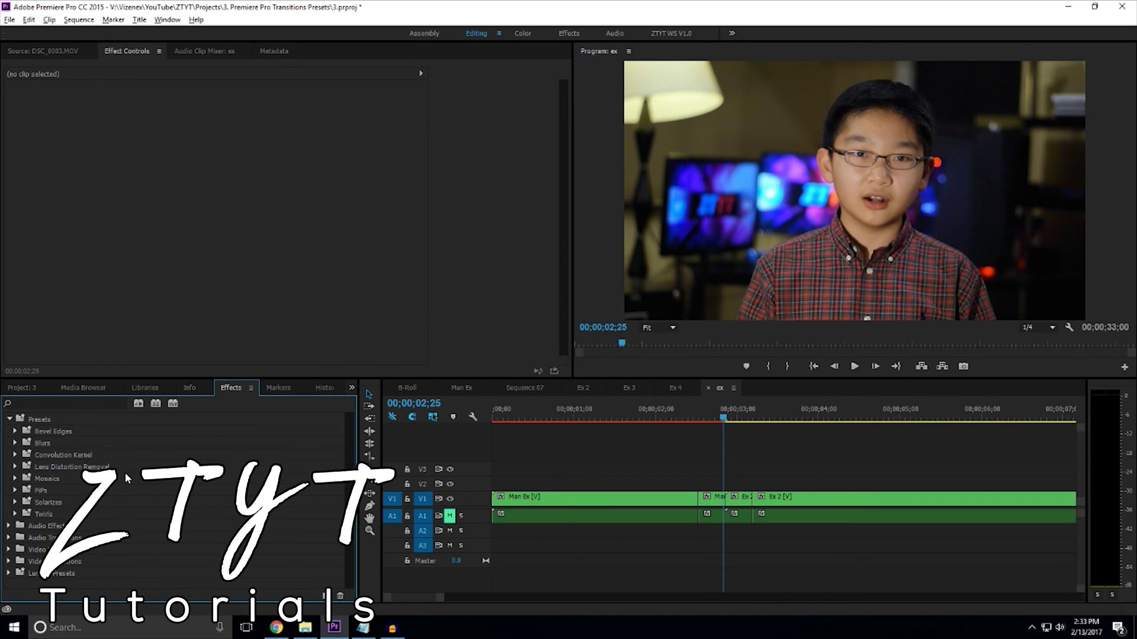
right_click(53, 420)
left_click(95, 461)
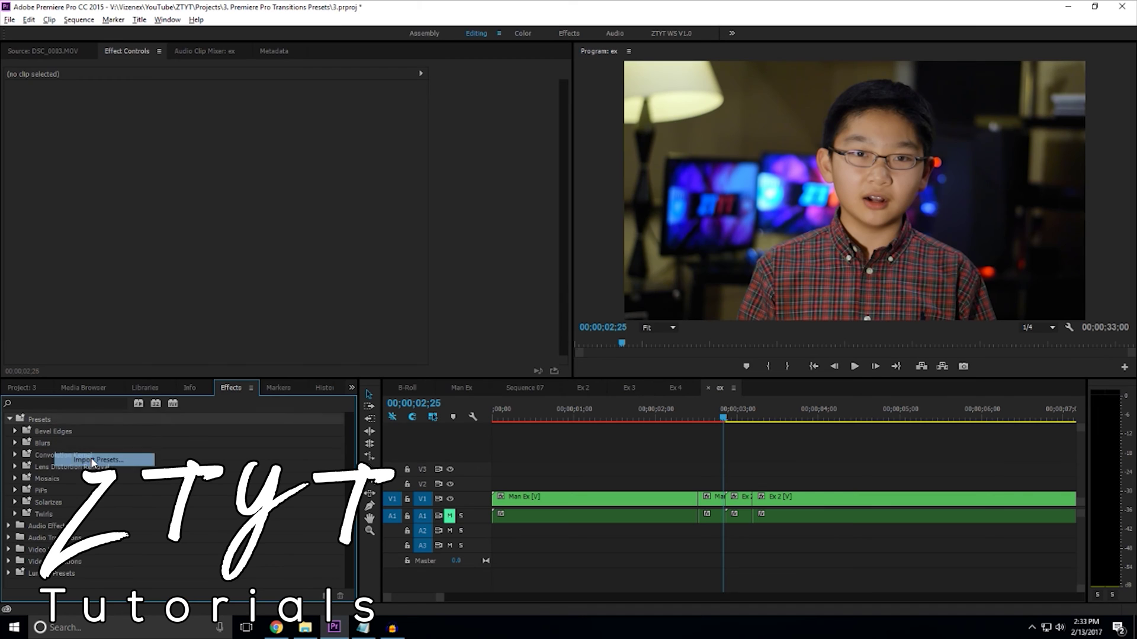
double_click(176, 121)
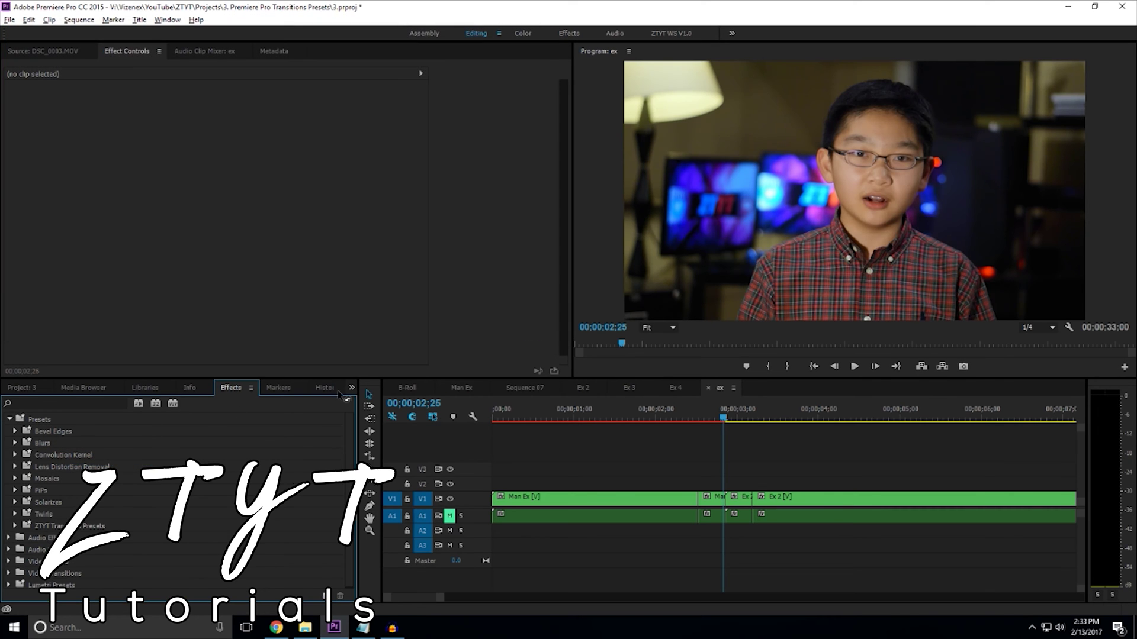
- Expand the ZTYT, Transition Presets and Smooth Zoom Transition folders to list the presets
left_click(15, 526)
left_click(23, 524)
left_click(695, 467)
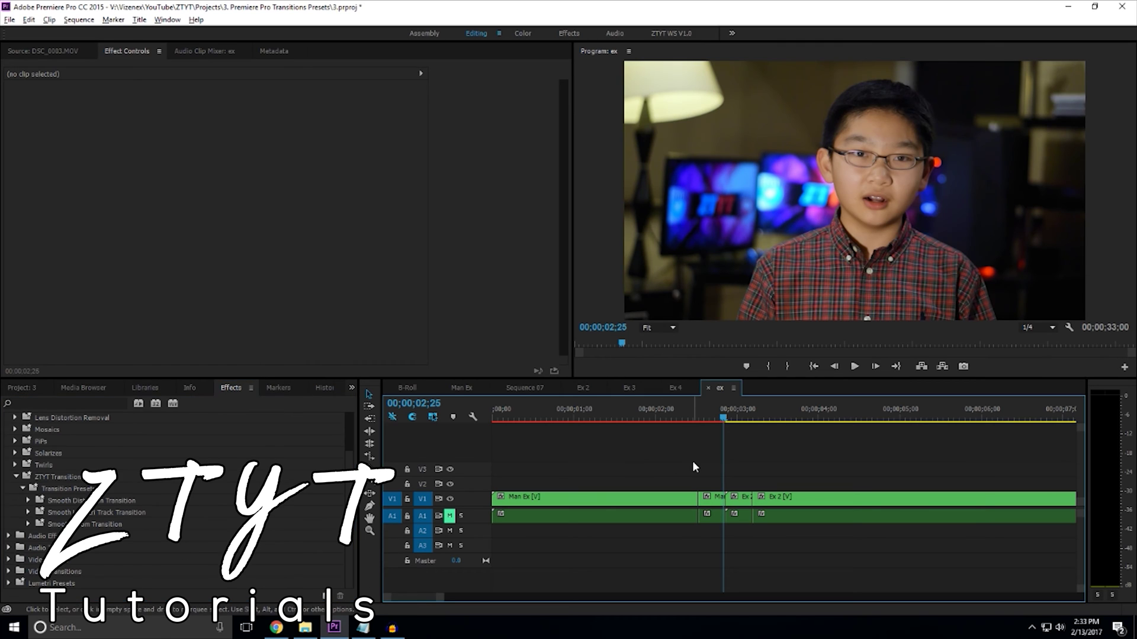
left_click(29, 525)
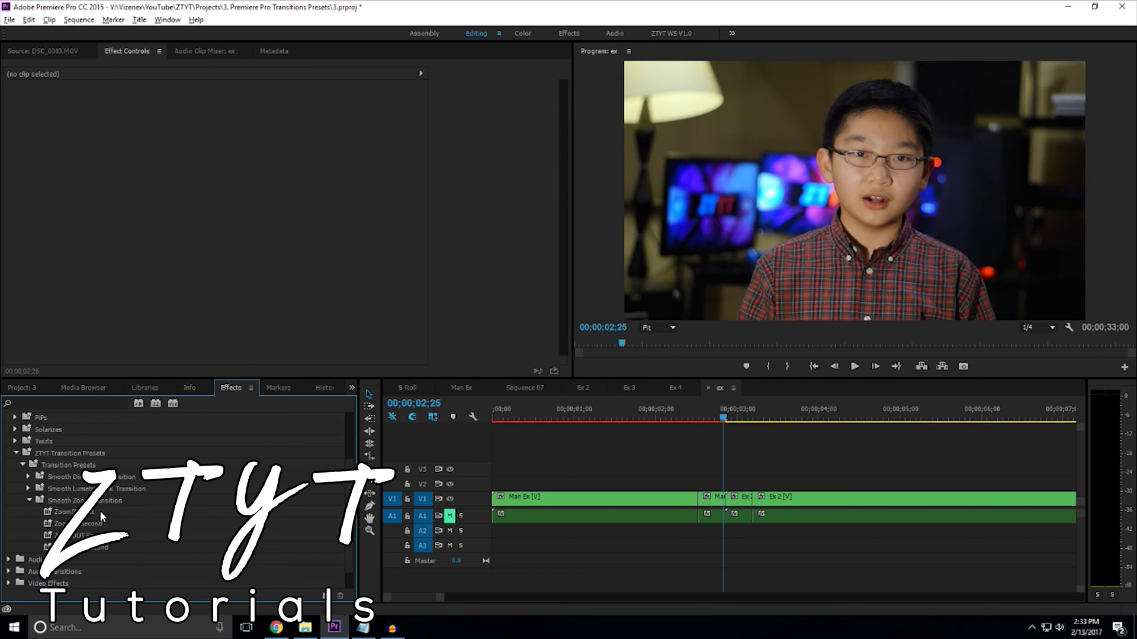
scroll(62, 522, "down", 1)
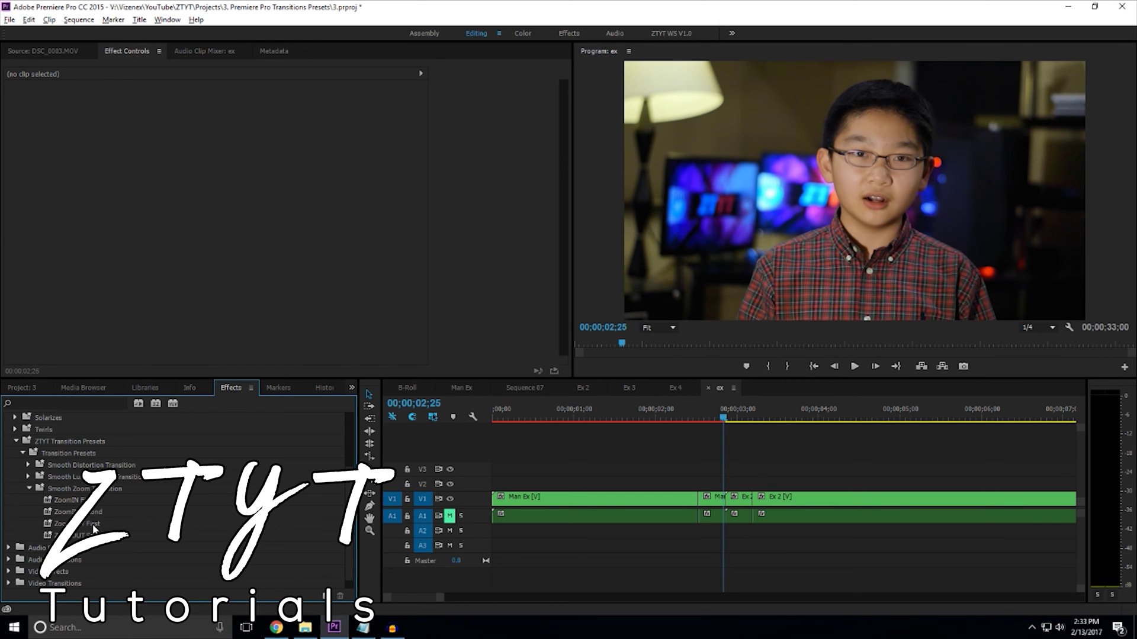
- Apply ZoomIN First to the Man Ex piece and ZoomIN Second to the Ex 2 piece
mouse_move(700, 414)
left_mouse_down()
mouse_move(734, 420)
mouse_move(714, 422)
left_mouse_up()
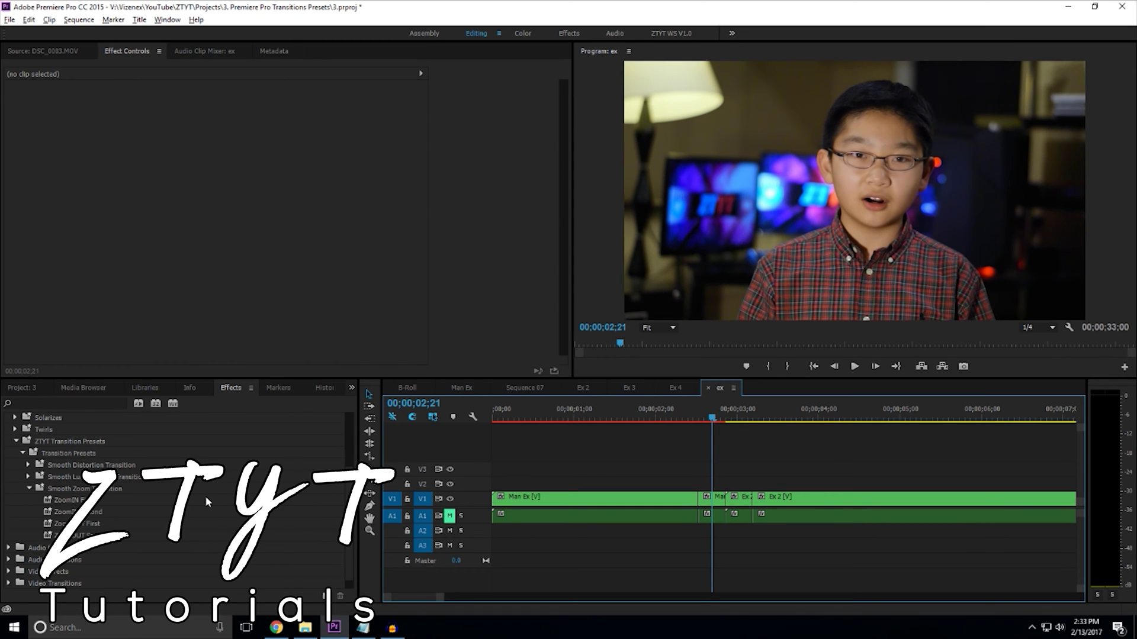
left_click_drag(206, 499, 715, 500)
left_click_drag(77, 511, 742, 509)
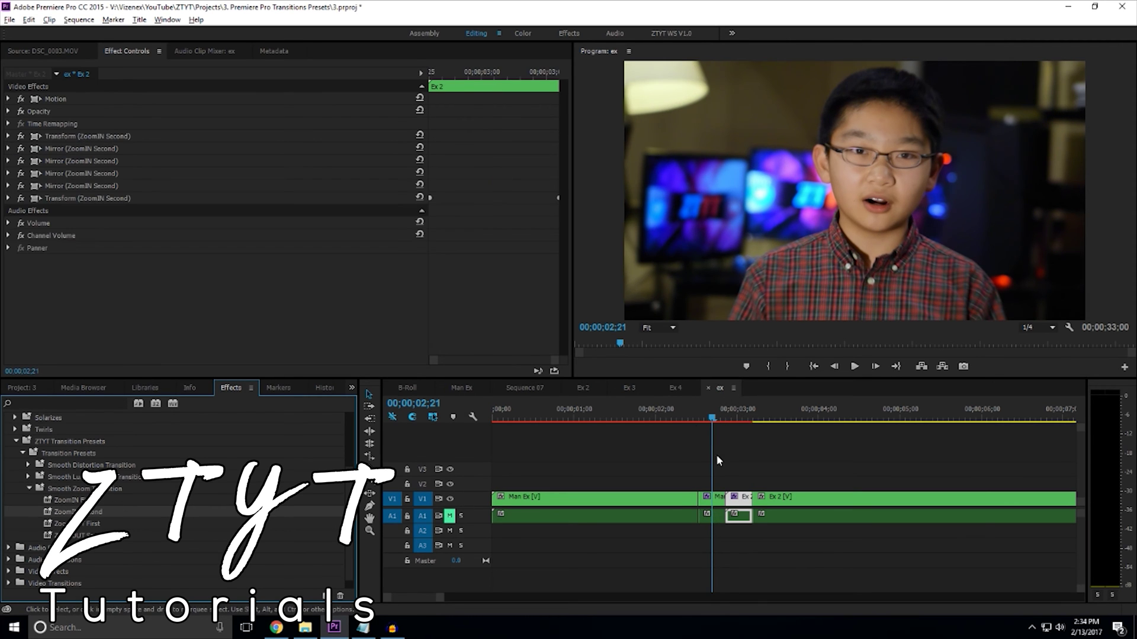
- Play the zoom transition, previewing it at Full resolution before returning to 1/4
left_click_drag(689, 416, 671, 416)
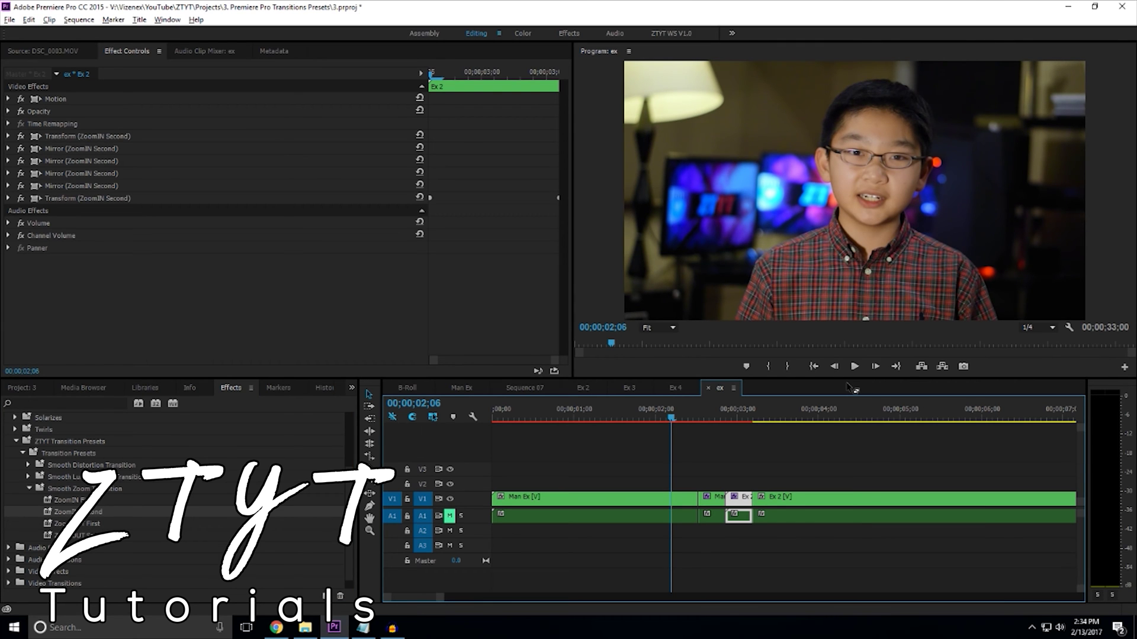
key("space")
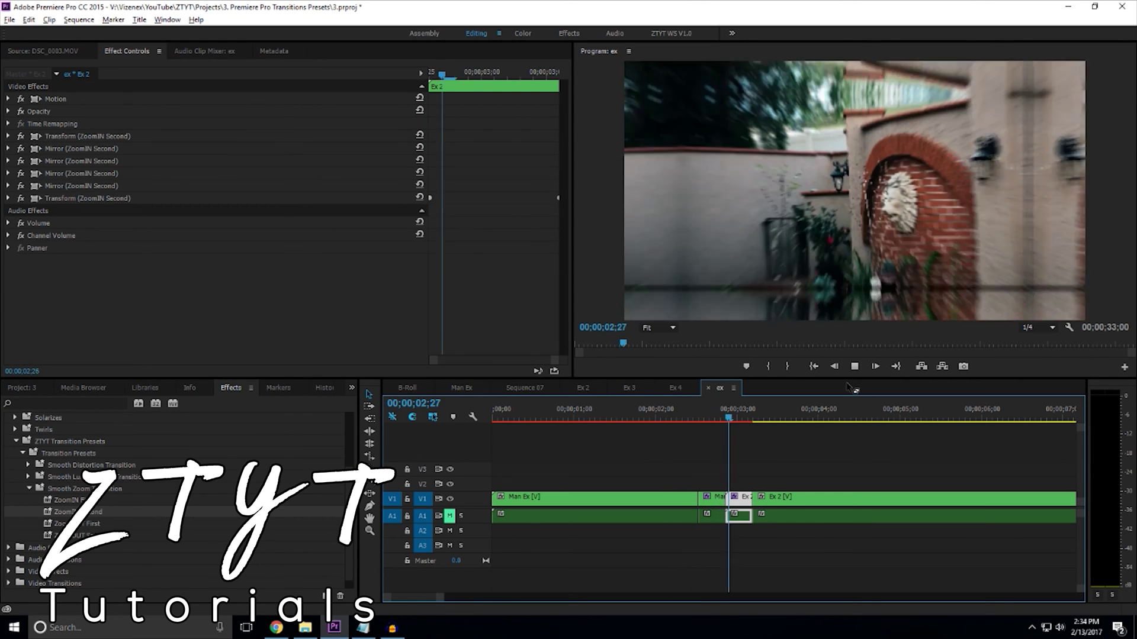
left_click(733, 410)
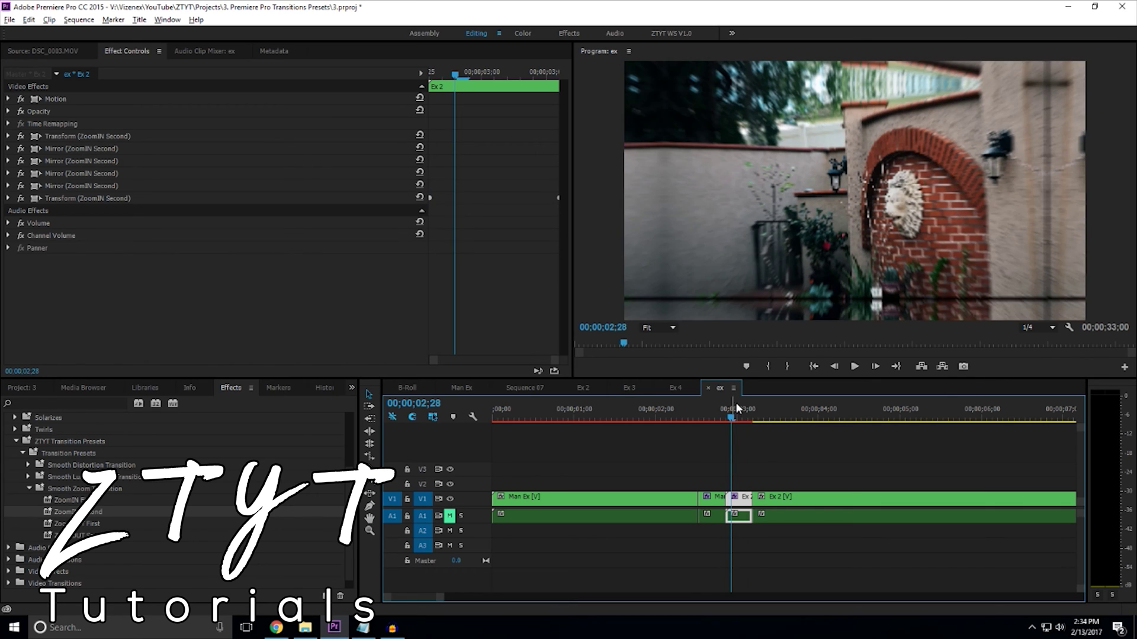
left_click(1024, 327)
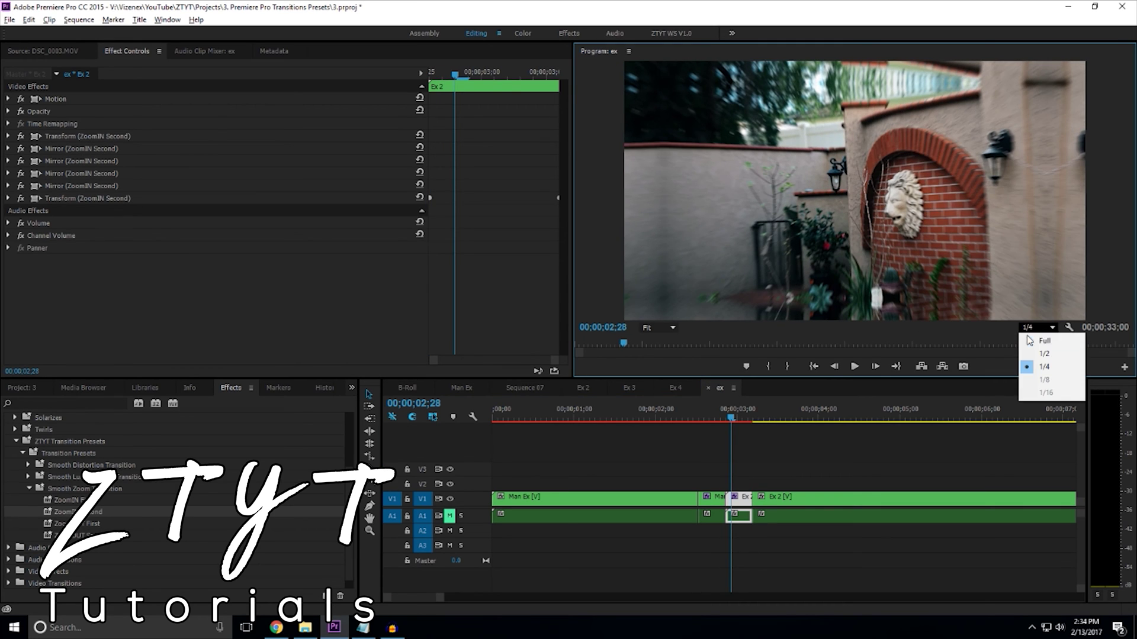
left_click(1030, 341)
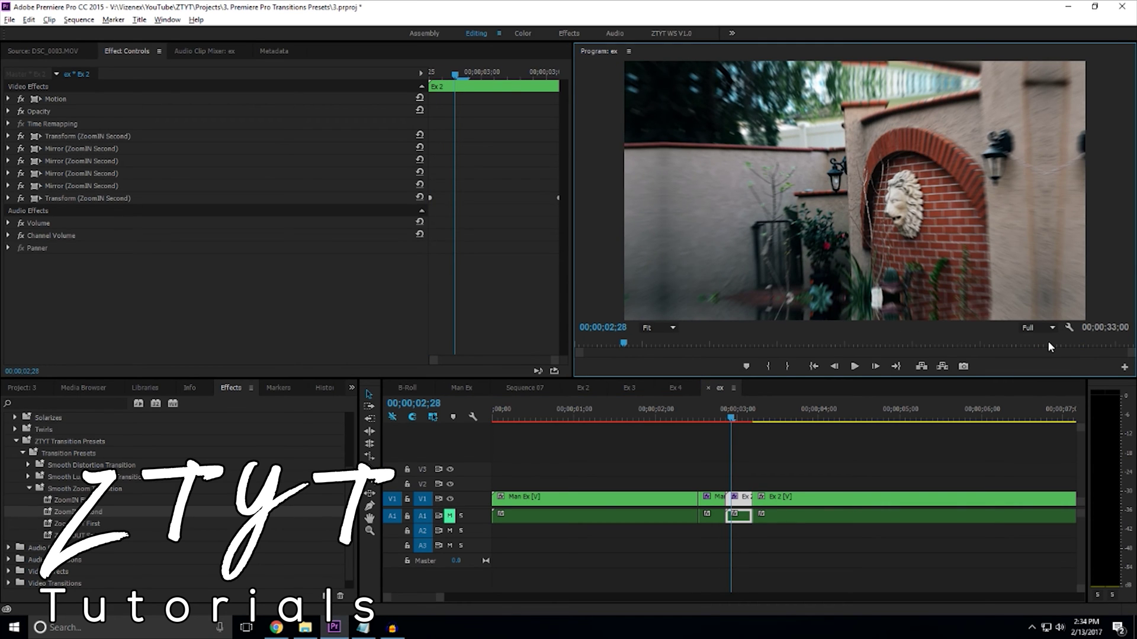
left_click(1047, 328)
left_click(1033, 363)
left_click(727, 410)
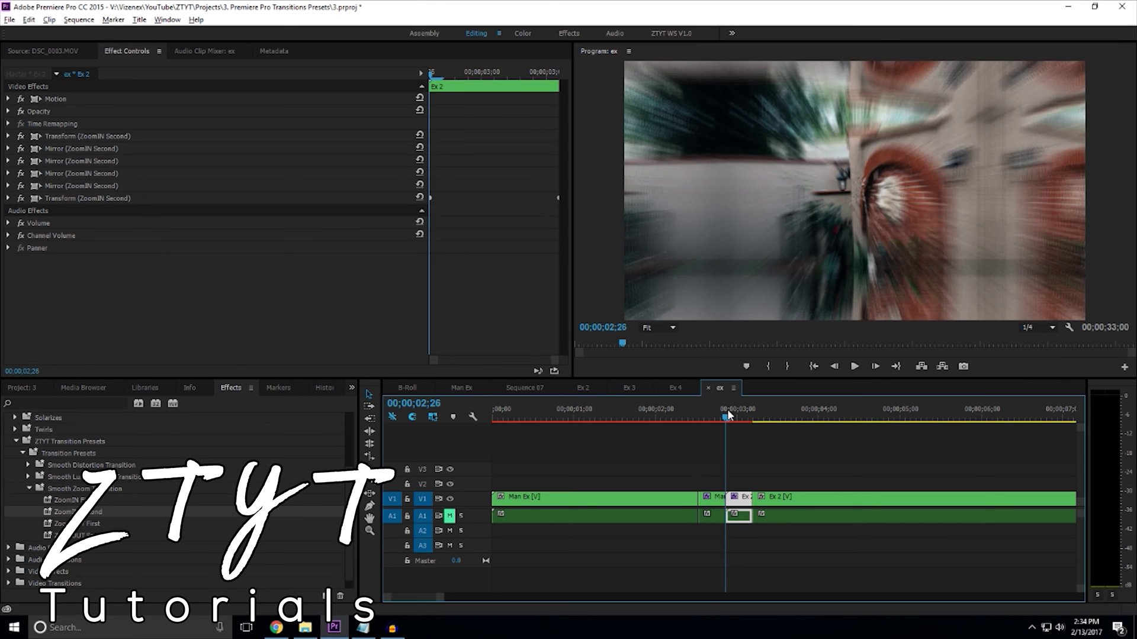
left_click(730, 417)
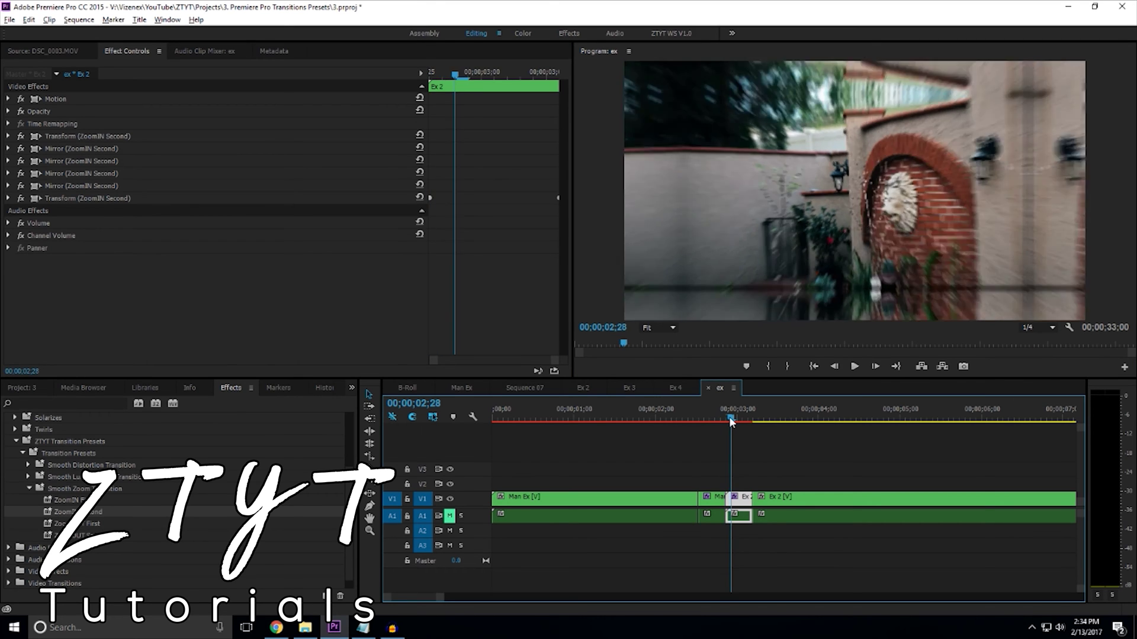
left_click_drag(729, 416, 684, 419)
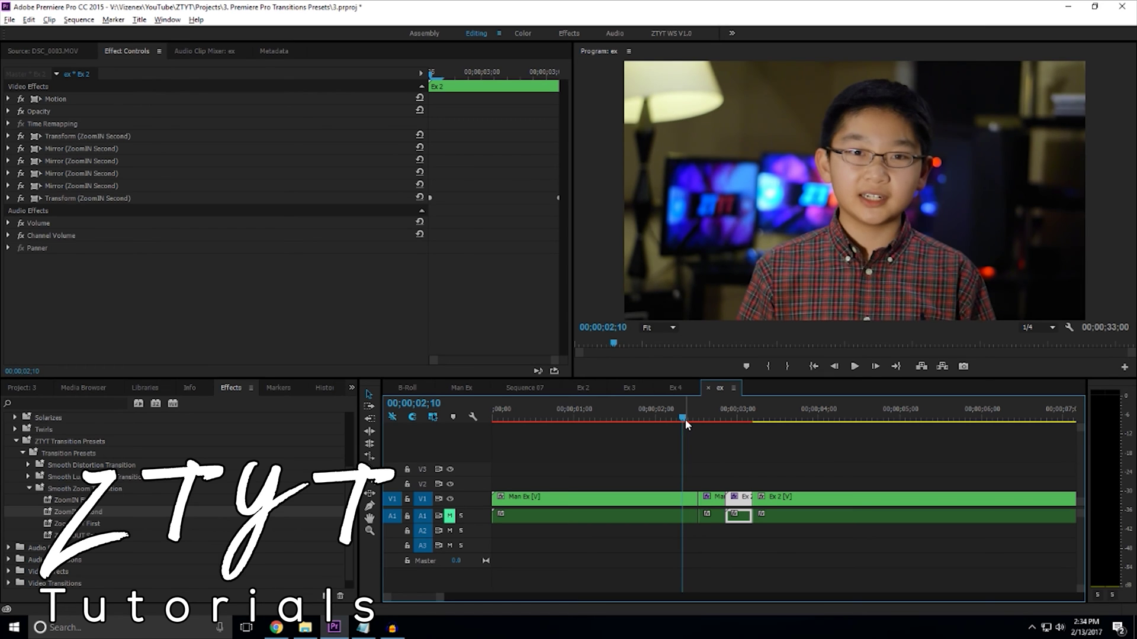
key("space")
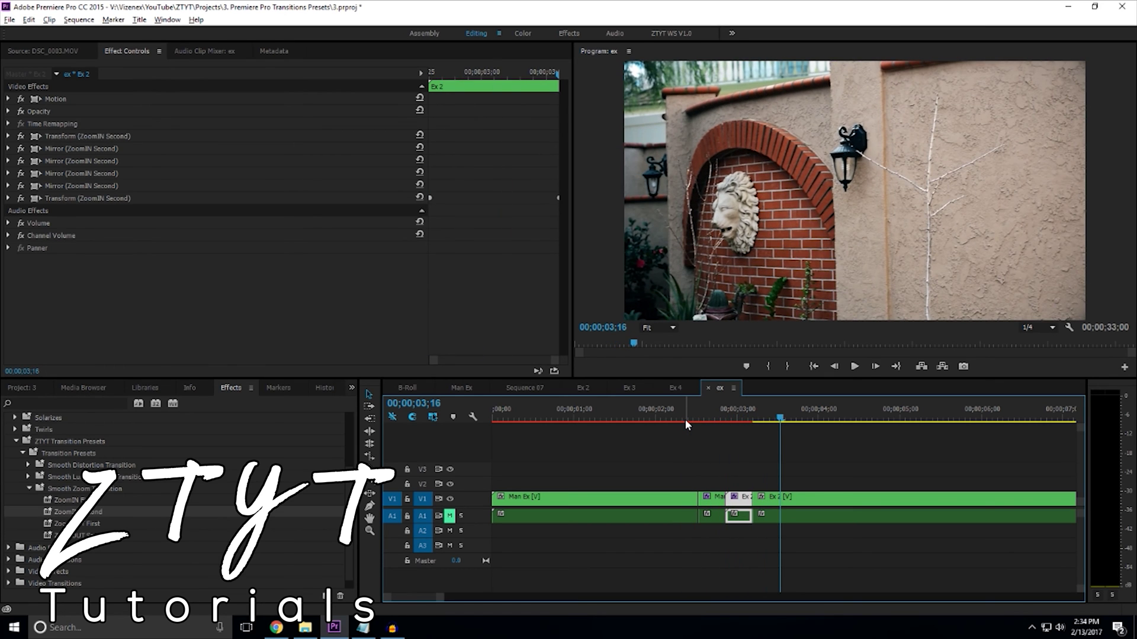
- Replay the cut from 00;00;02;11 and check the transition's end at 00;00;03;06
left_click(808, 453)
left_click(686, 418)
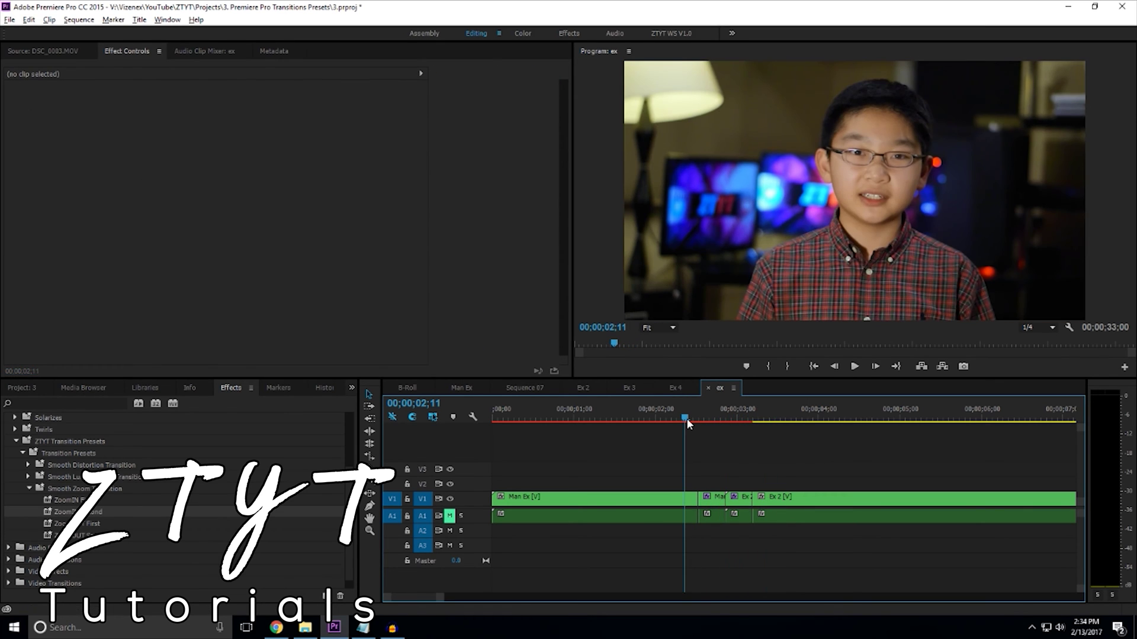
key("space")
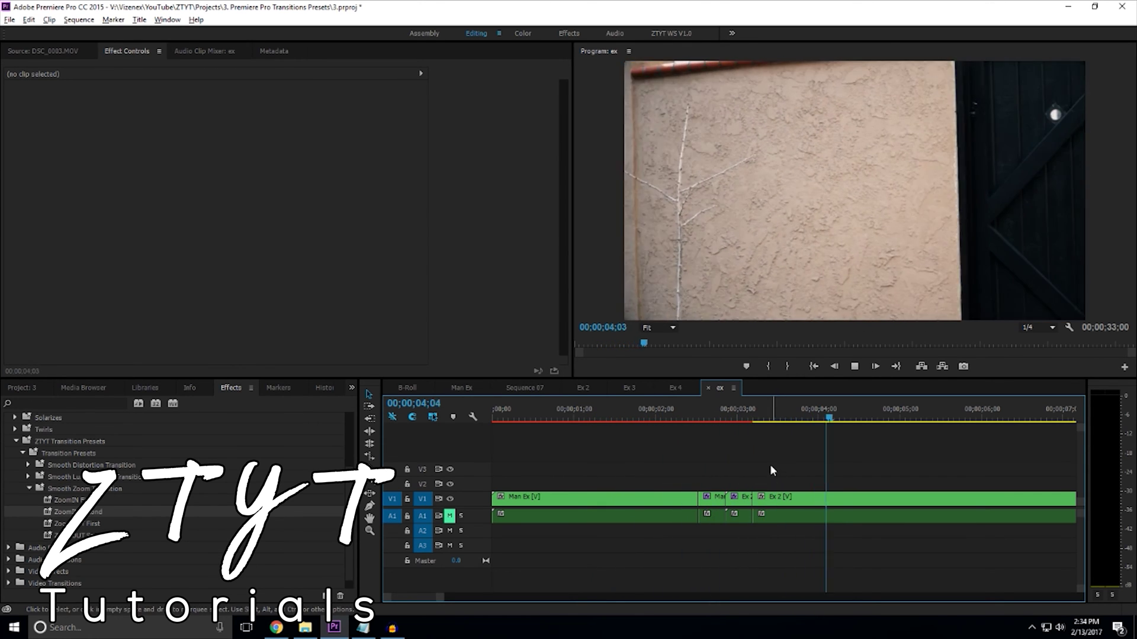
key("space")
left_click_drag(765, 421, 747, 423)
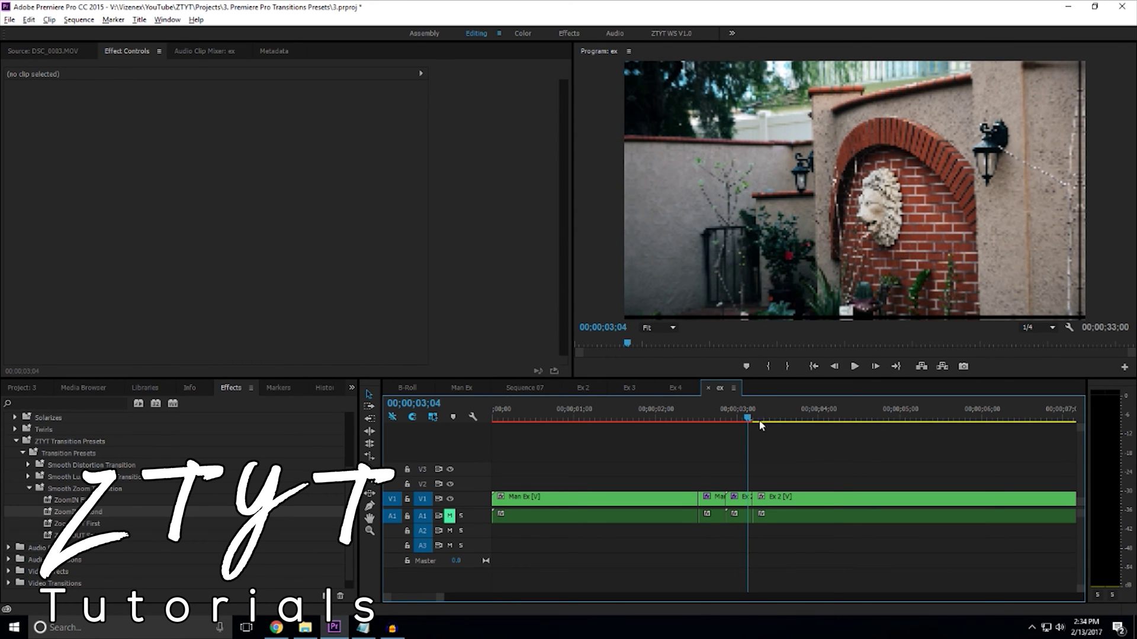
left_click(753, 416)
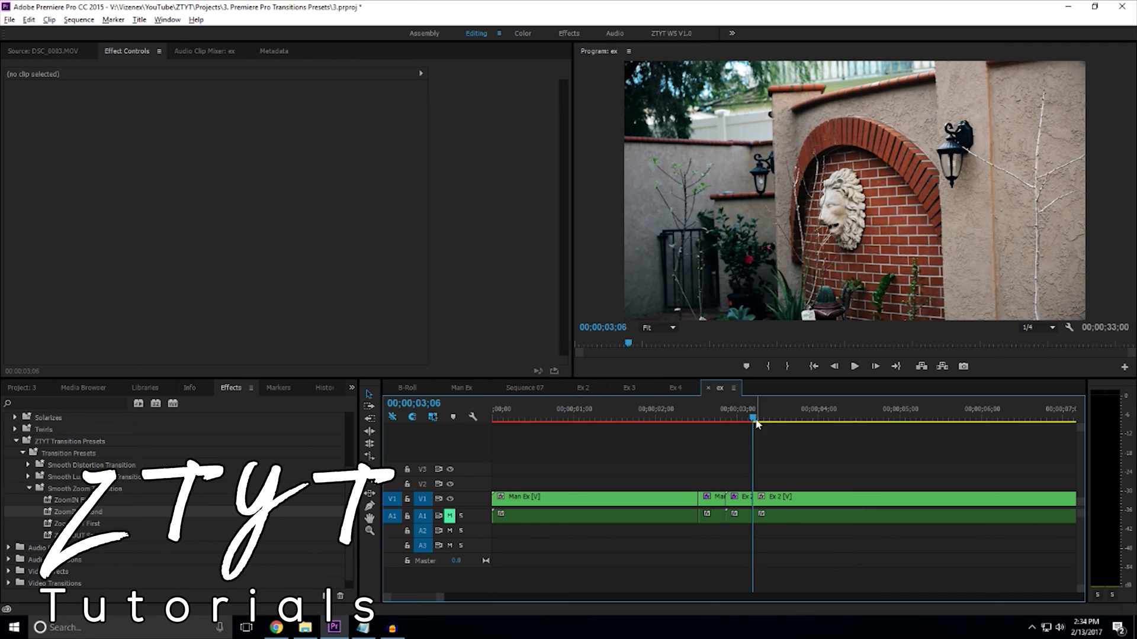
- Delete the four ZoomIN Second effects from the Ex 2 piece in Effect Controls
left_click_drag(105, 526, 713, 499)
left_click(71, 136)
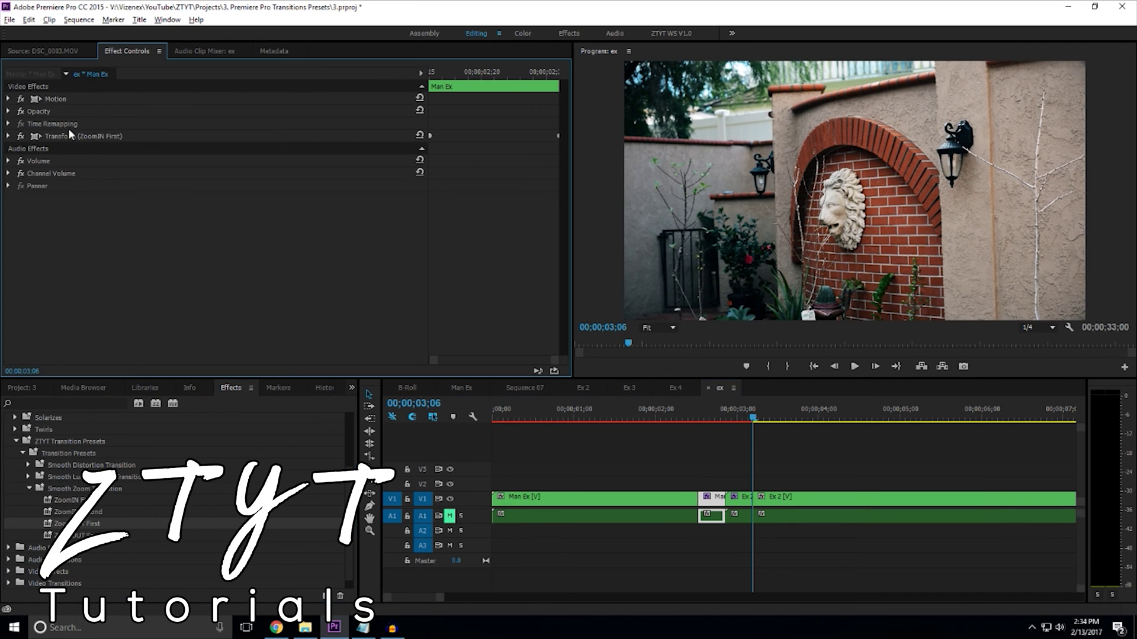
left_click(739, 500)
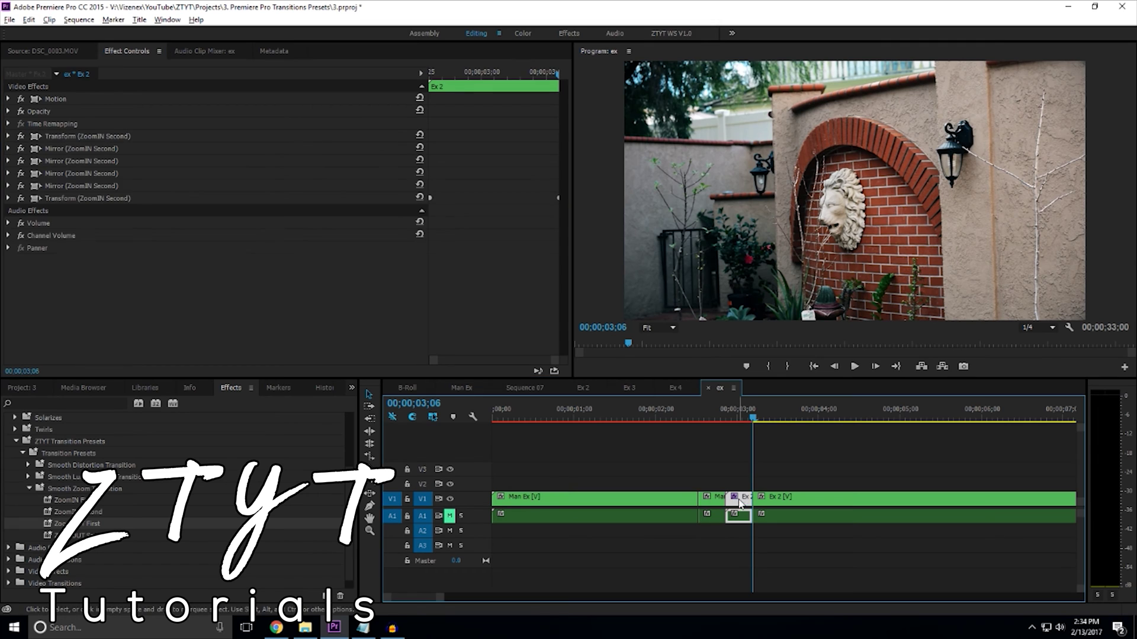
left_click(83, 198)
key("Delete")
key("Delete")
key("Delete")
left_click(83, 161)
key("Delete")
left_click(87, 149)
key("Delete")
left_click(95, 136)
key("Delete")
- Apply the ZoomOUT First preset to Man Ex and play through the zoom-out transition
left_click_drag(78, 523, 699, 503)
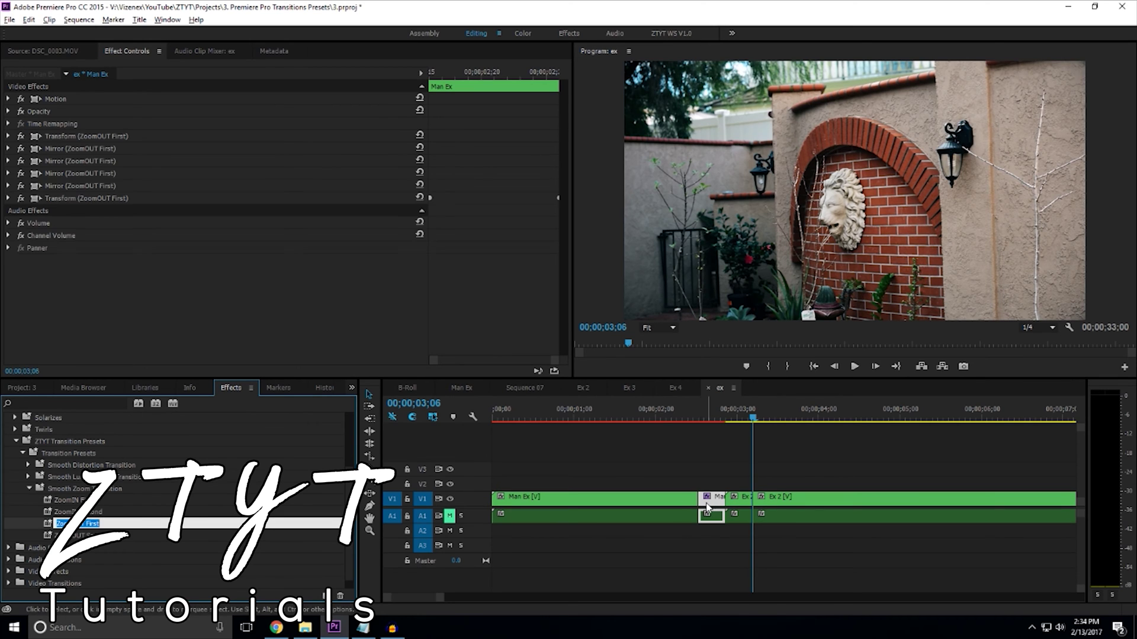
left_click(745, 502)
left_click(691, 415)
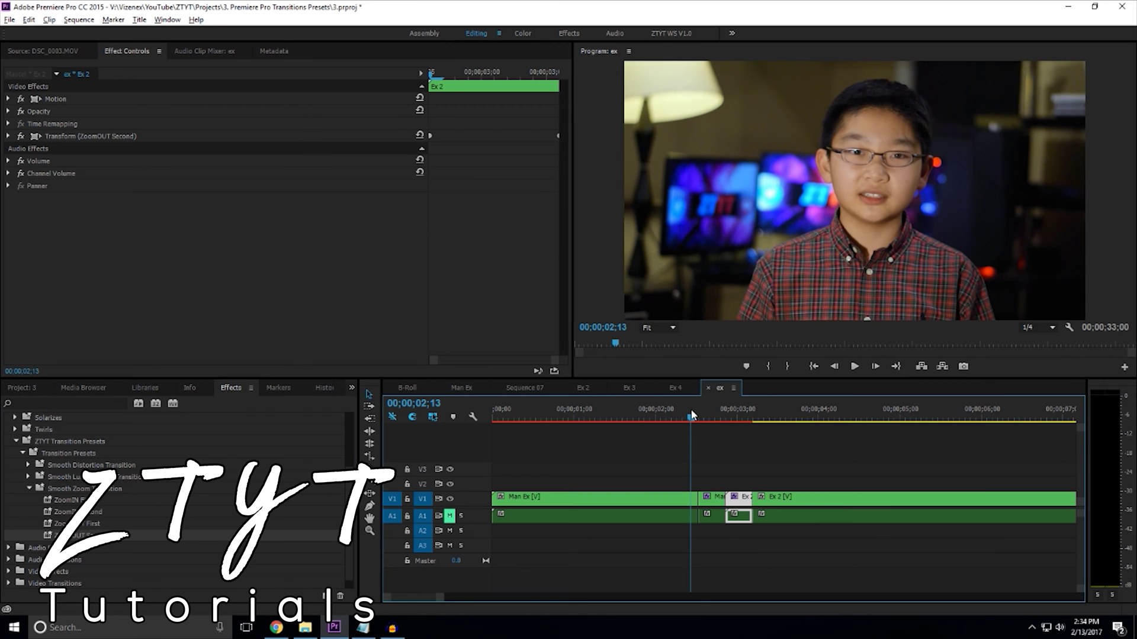
key("space")
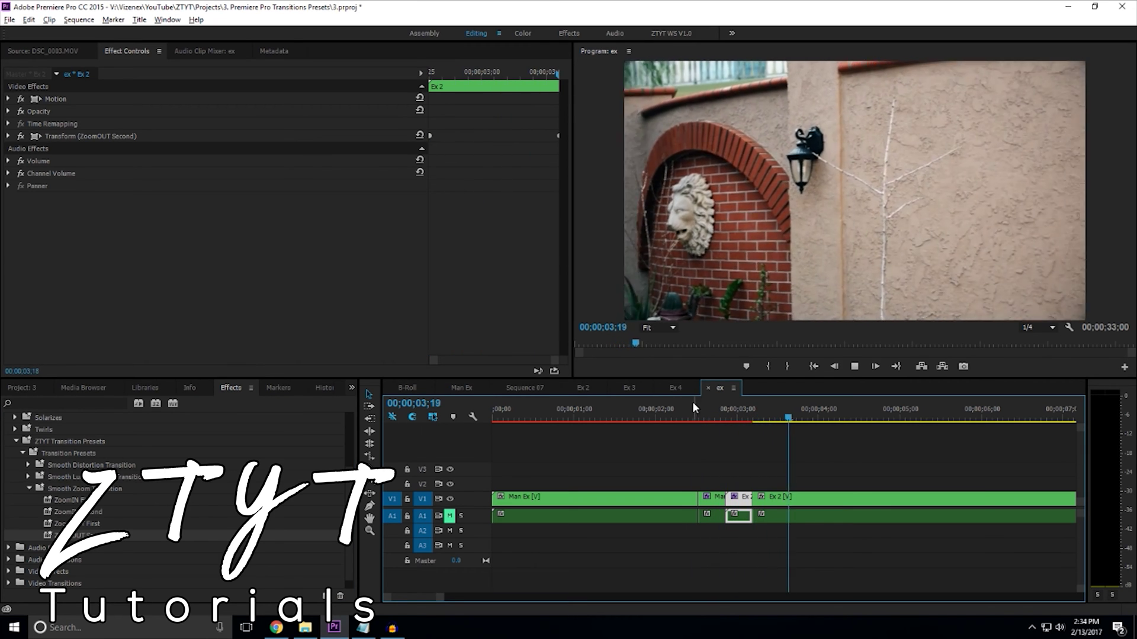
left_click(703, 410)
left_click_drag(709, 408, 724, 409)
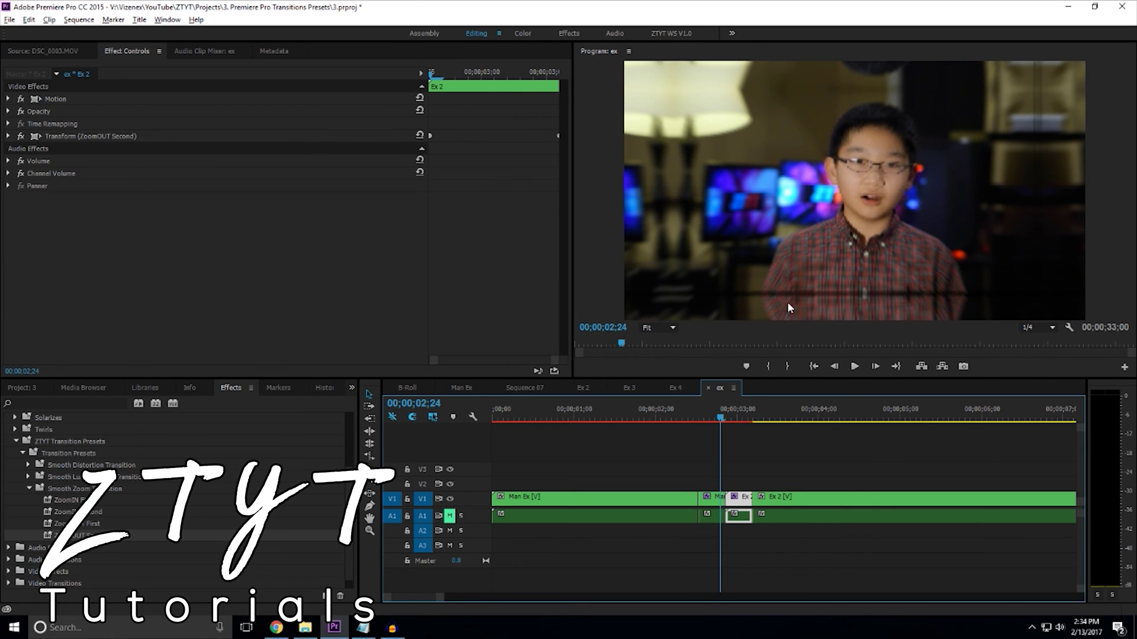
- Preview the zoom-out transition at Full resolution, then replay it at 1/4
left_click(1033, 328)
left_click(1033, 340)
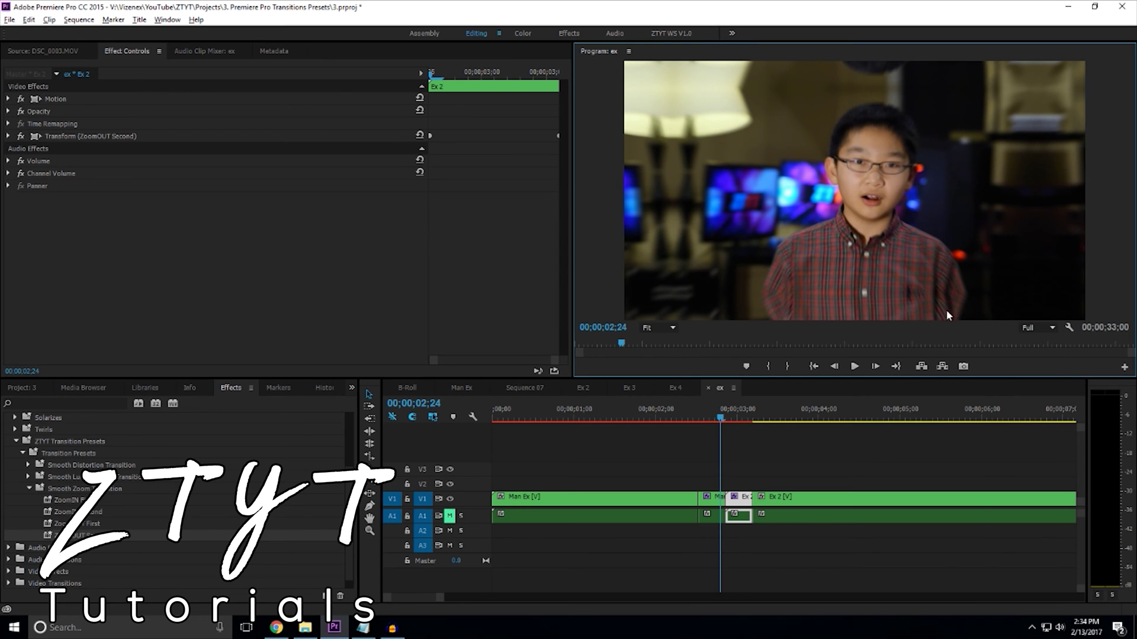
left_click(1036, 327)
left_click(1033, 362)
left_click(690, 410)
key("space")
left_click_drag(690, 409, 713, 422)
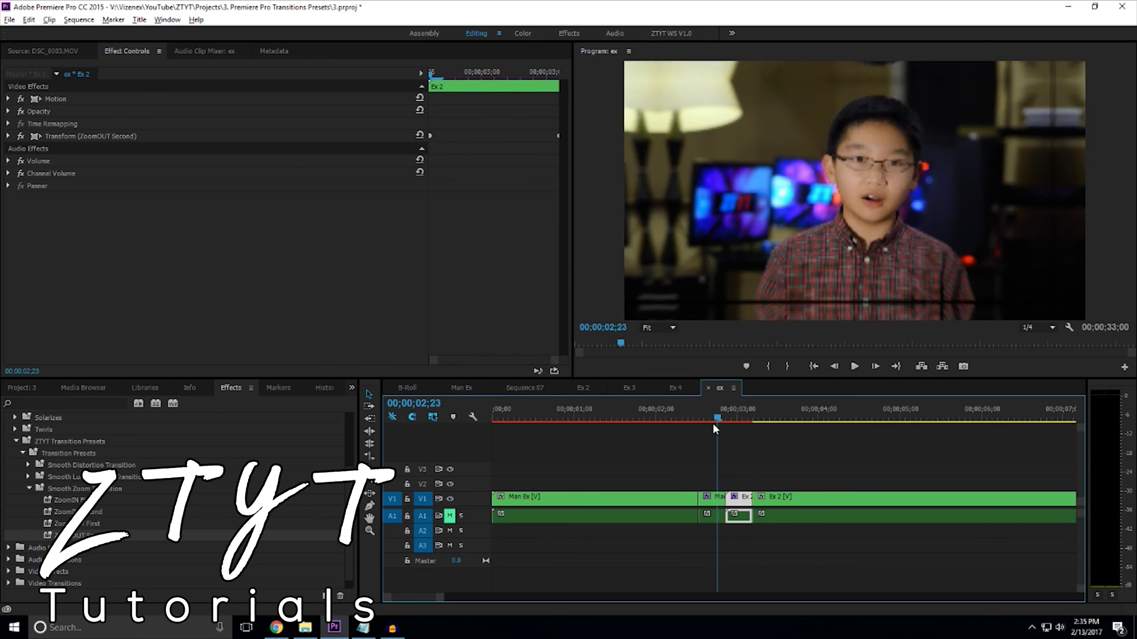
key("space")
key("space")
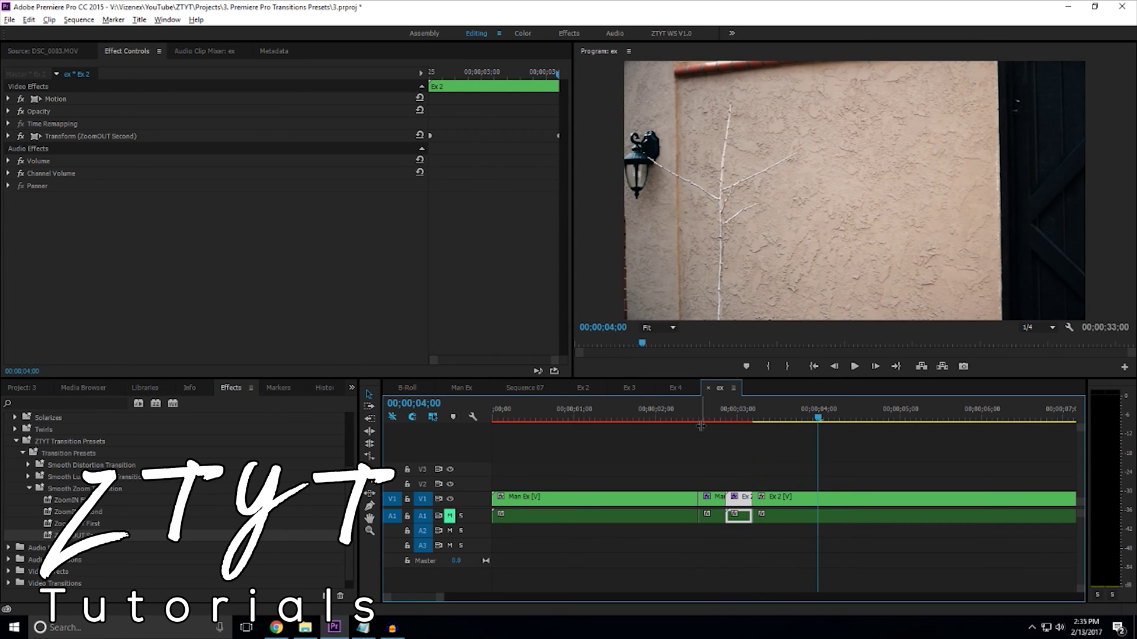
- Scrub and play across the Ex 2 to Ex 3 cut to review it
scroll(758, 514, "down", 8)
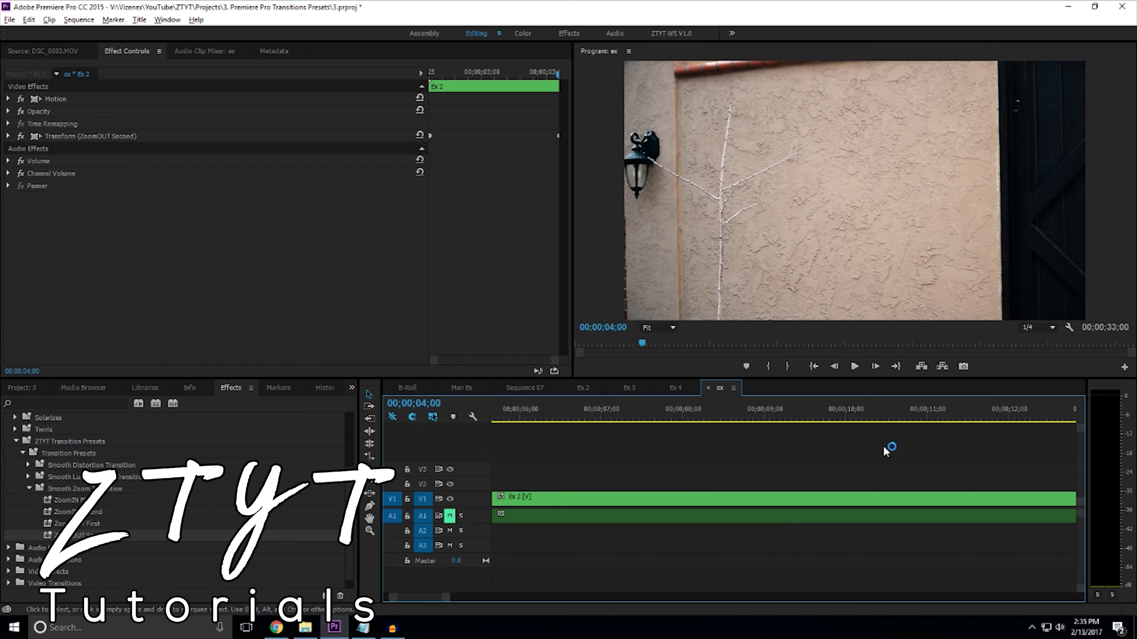
scroll(854, 457, "down", 2)
left_click_drag(706, 417, 812, 452)
scroll(811, 470, "down", 3)
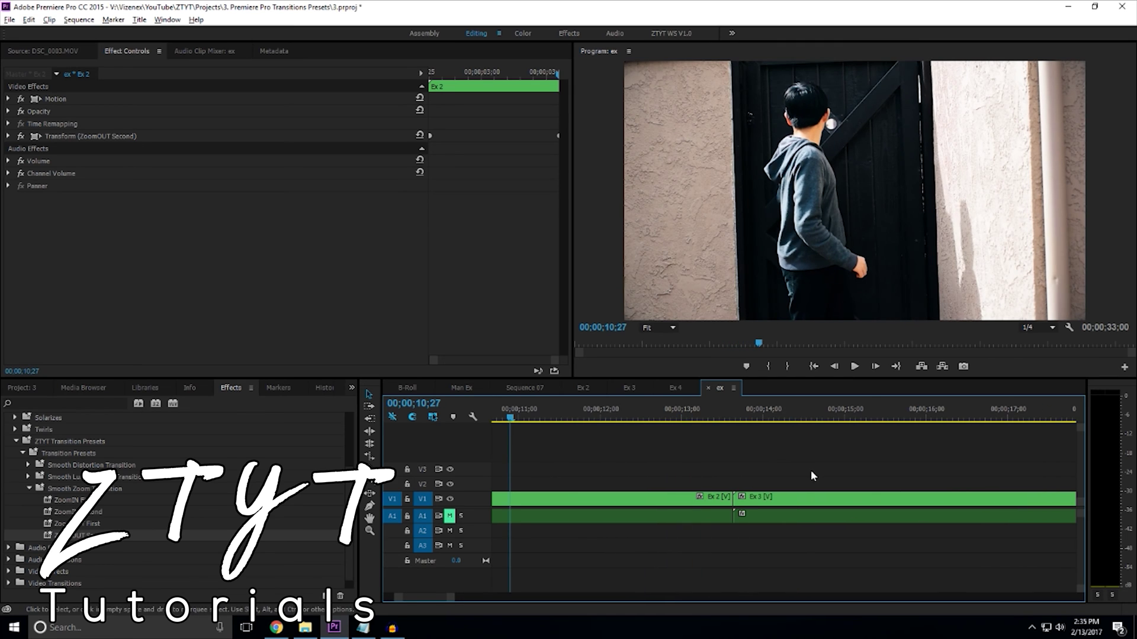
left_click_drag(655, 425, 654, 378)
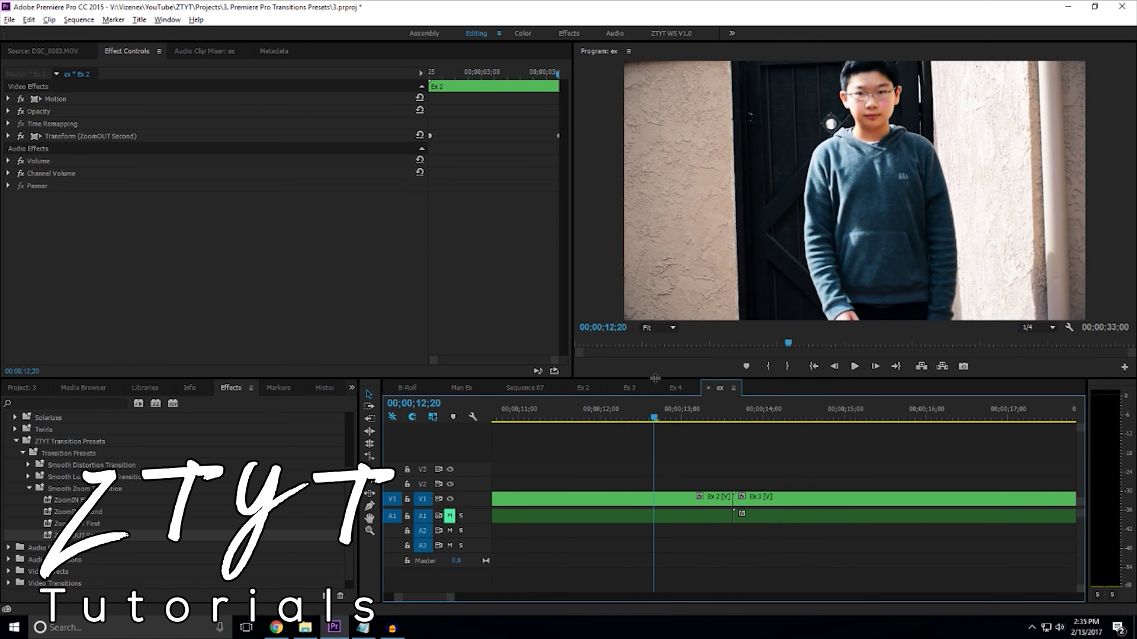
key("space")
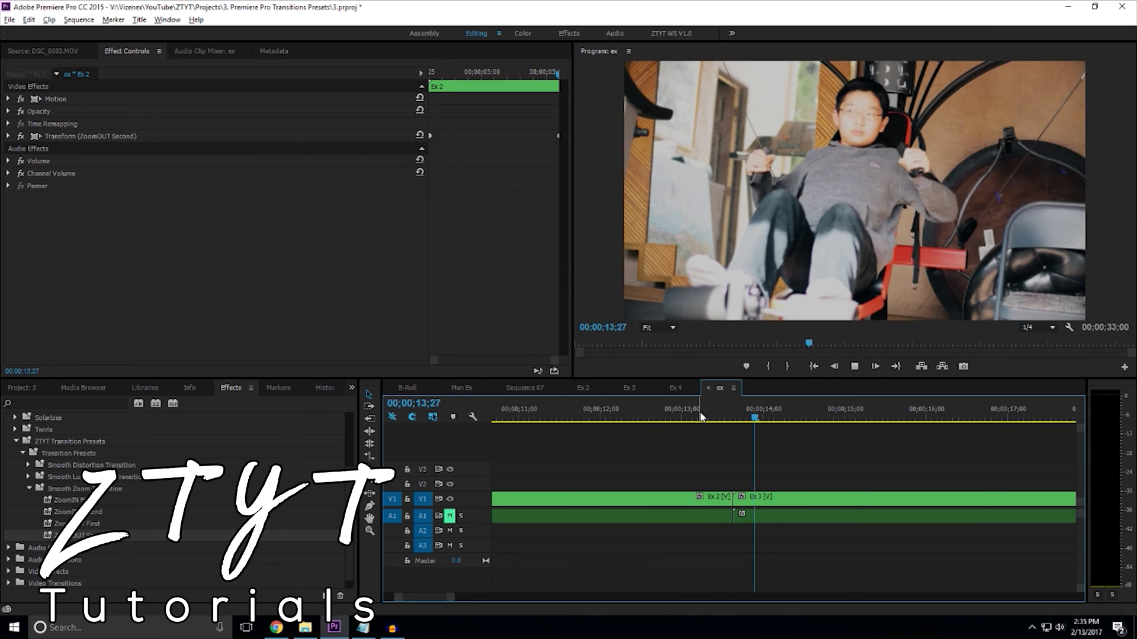
left_click_drag(700, 416, 624, 417)
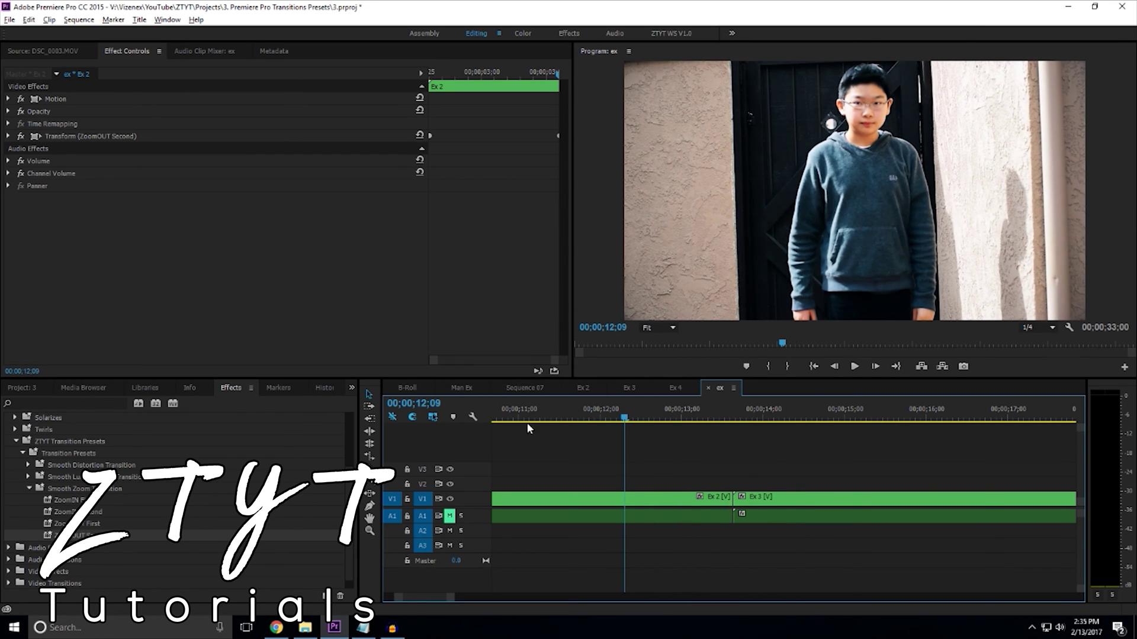
- Bring up the Smooth Distortion Pincushion presets and razor Ex 2 at 13;09, just before the cut
left_click(29, 488)
left_click(28, 466)
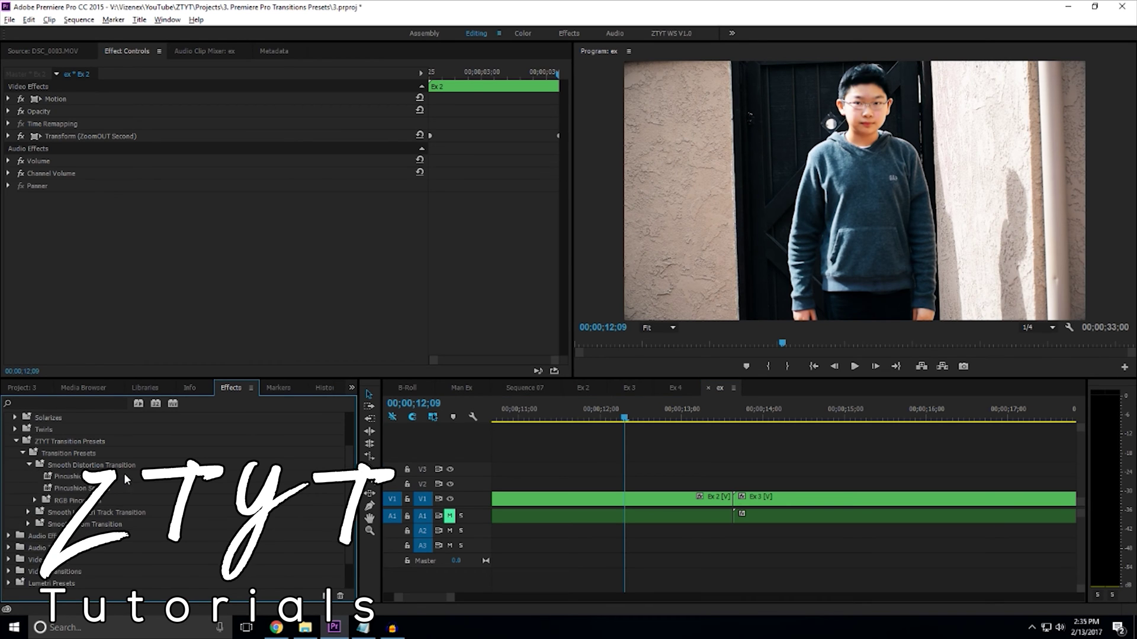
left_click(50, 477)
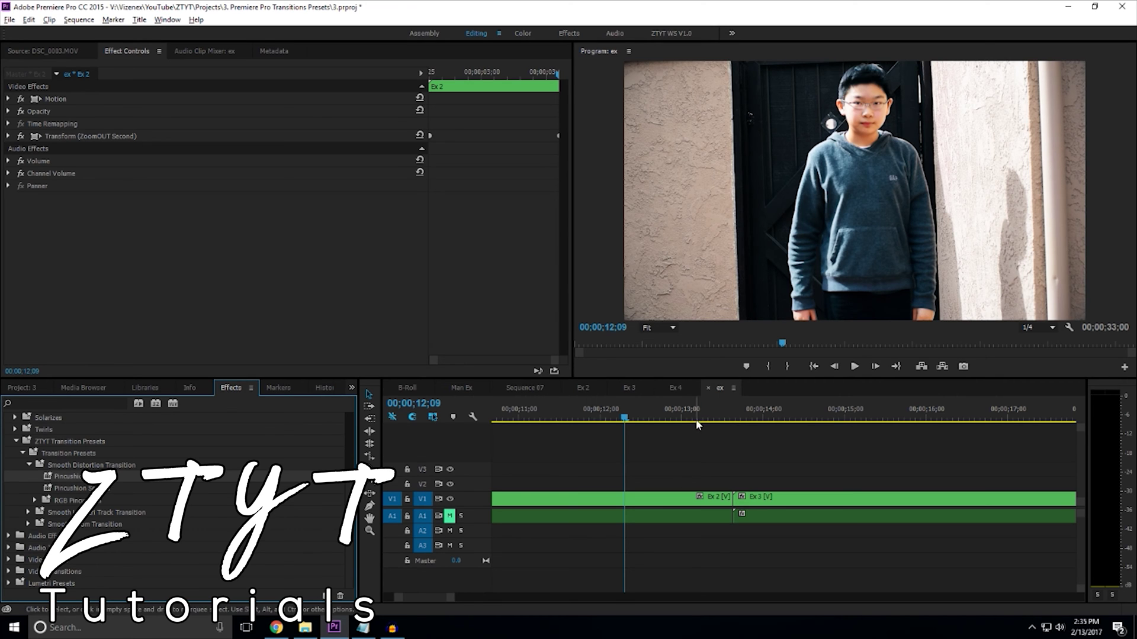
left_click(697, 450)
key("Down")
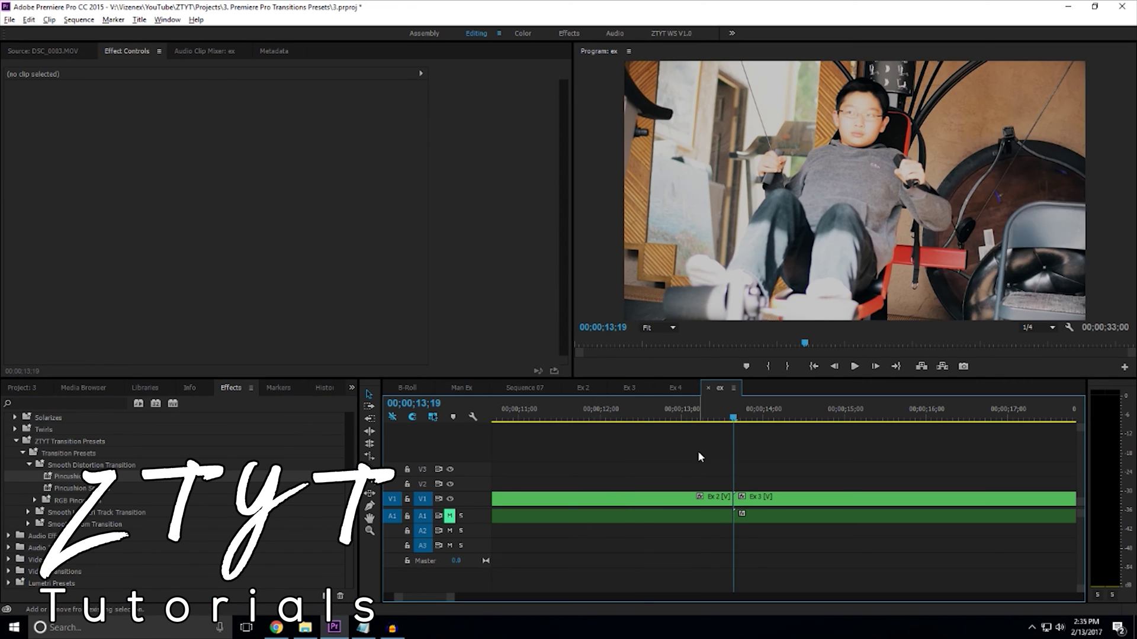
key("shift+Left")
key("shift+Left")
key("c")
left_click(708, 500)
key("space")
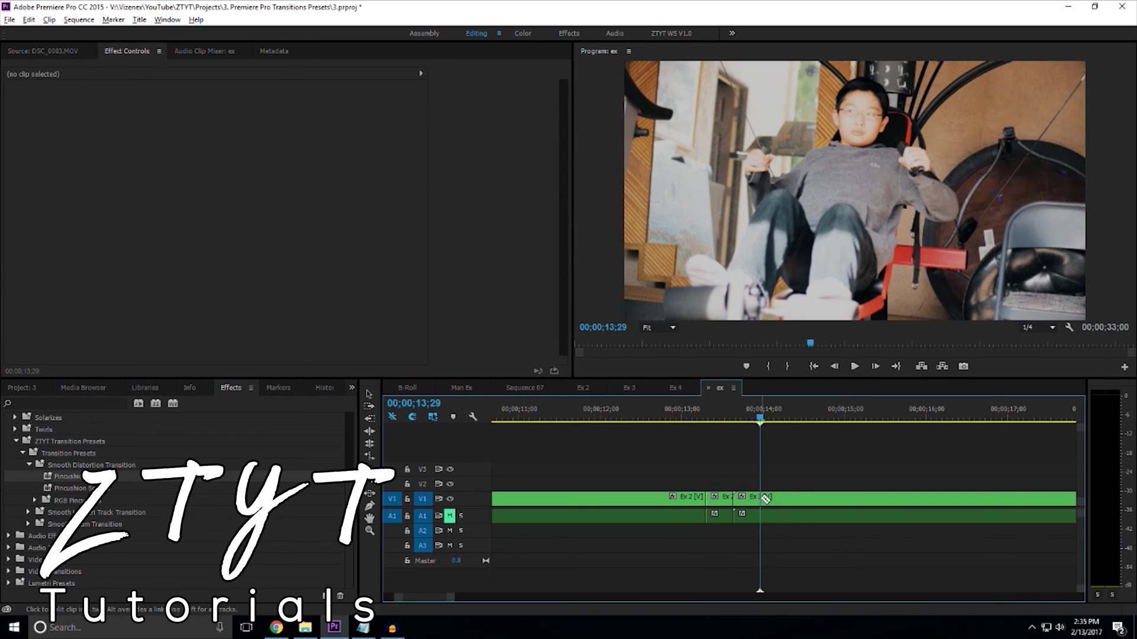
- Apply Pincushion First to the end of Ex 2 and Pincushion Second, then scrub the distortion around 13;10
left_click_drag(67, 476, 743, 505)
left_click(71, 488)
left_click(680, 411)
key("space")
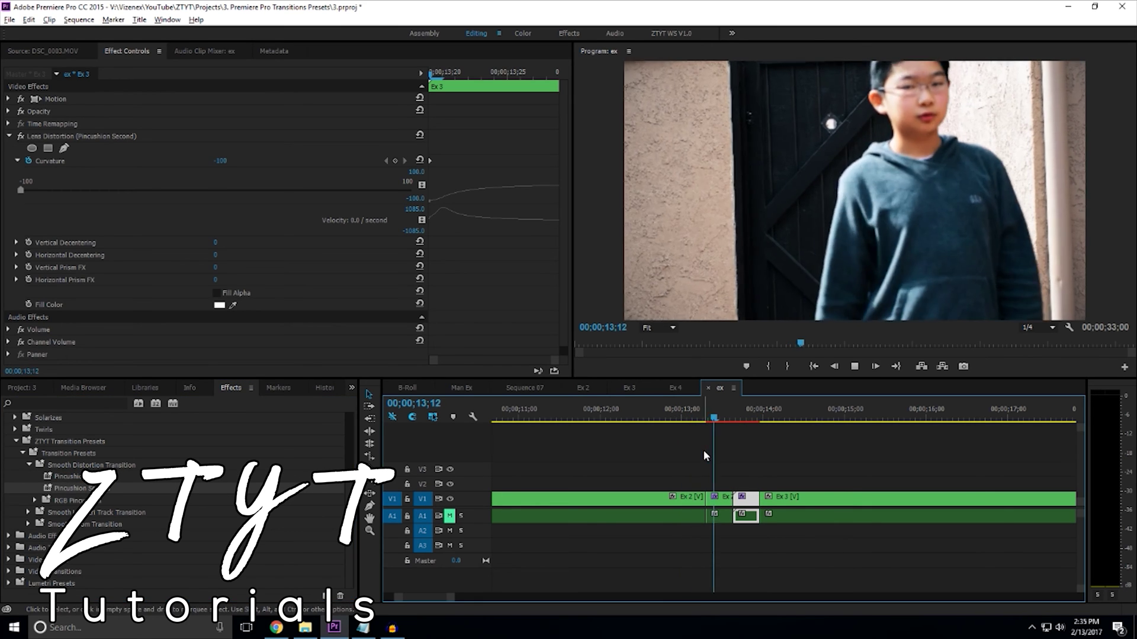
left_click(688, 416)
left_click(711, 417)
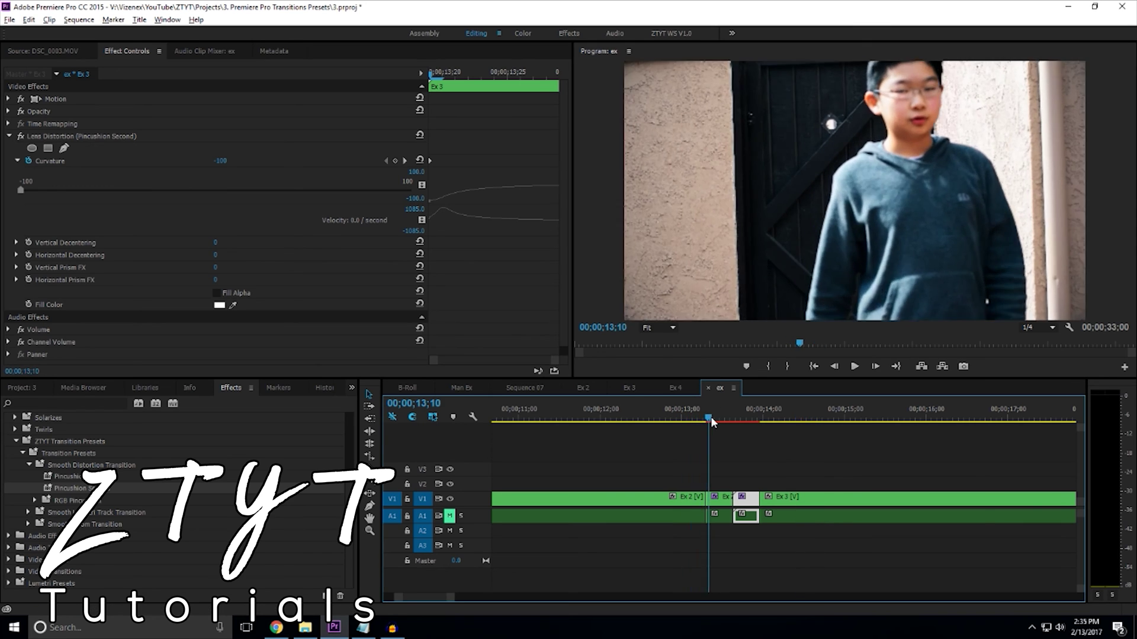
mouse_move(710, 417)
left_mouse_down()
mouse_move(730, 413)
mouse_move(702, 414)
mouse_move(711, 407)
left_mouse_up()
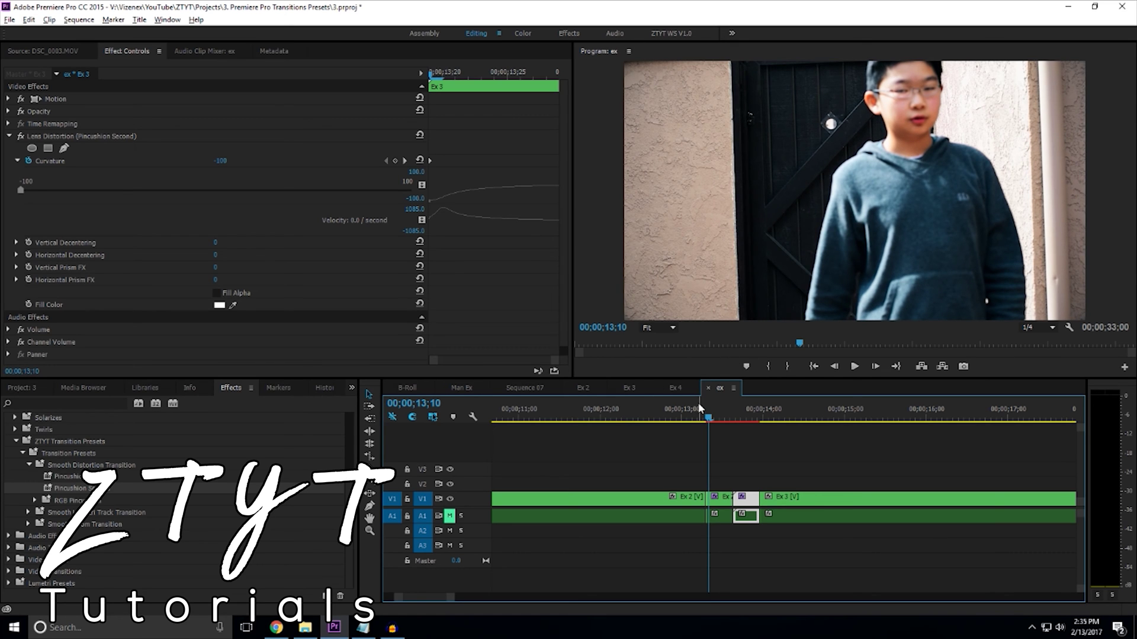
mouse_move(700, 414)
left_mouse_down()
mouse_move(750, 408)
mouse_move(695, 405)
mouse_move(776, 398)
mouse_move(701, 400)
left_mouse_up()
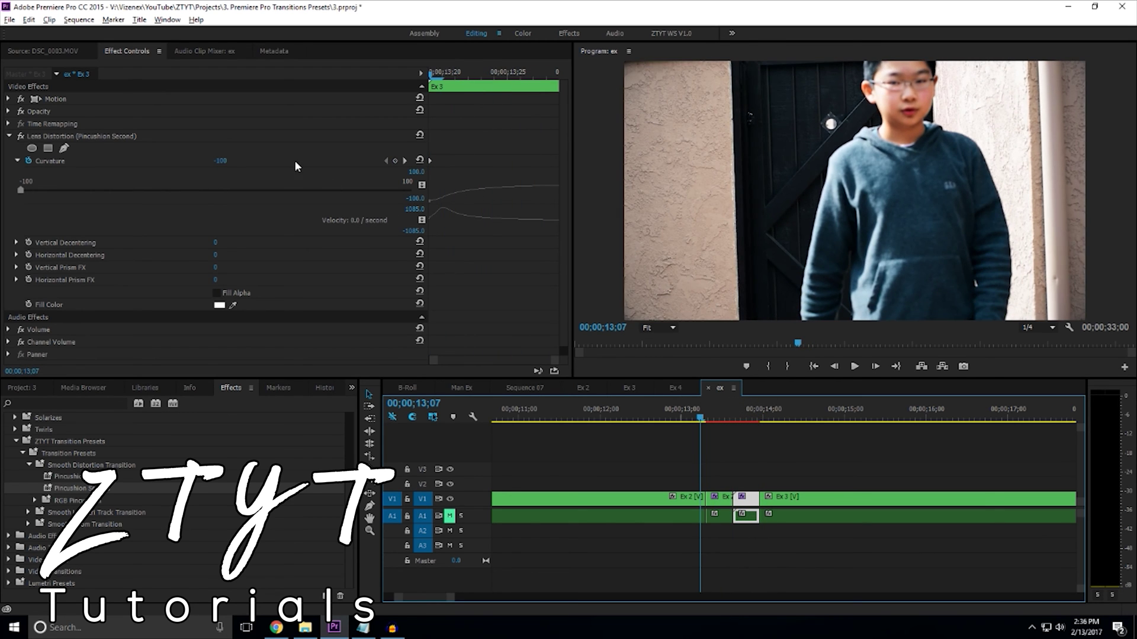
left_click(134, 144)
- Remove Pincushion Second from Ex 3 and Pincushion First from the short Ex 2 piece
left_click(109, 139)
key("Delete")
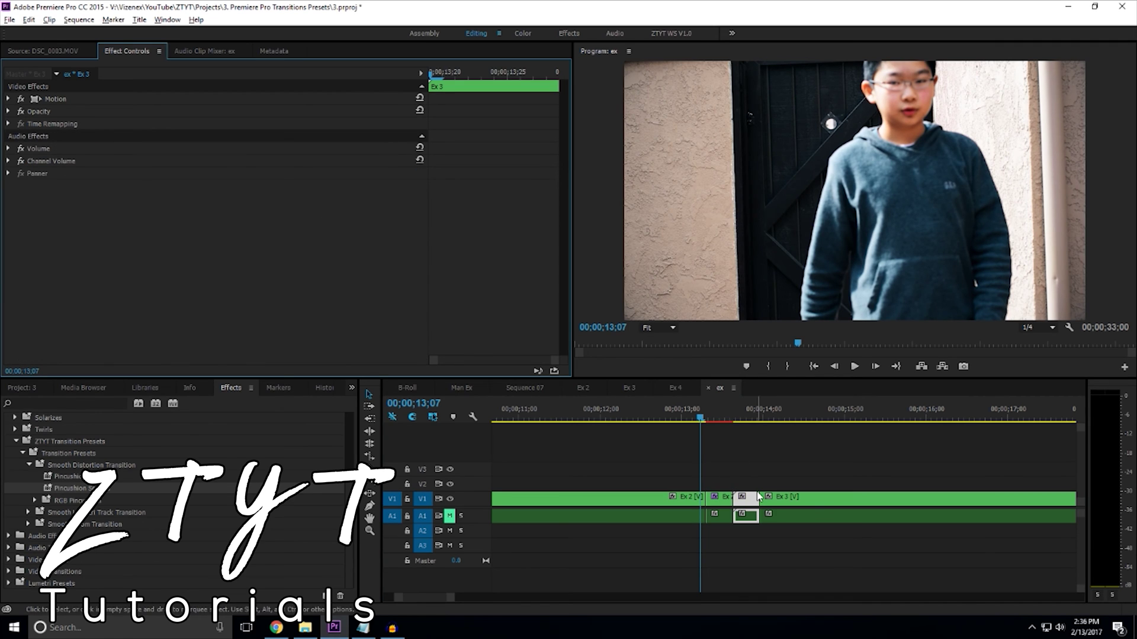
left_click(724, 501)
left_click(89, 137)
key("Delete")
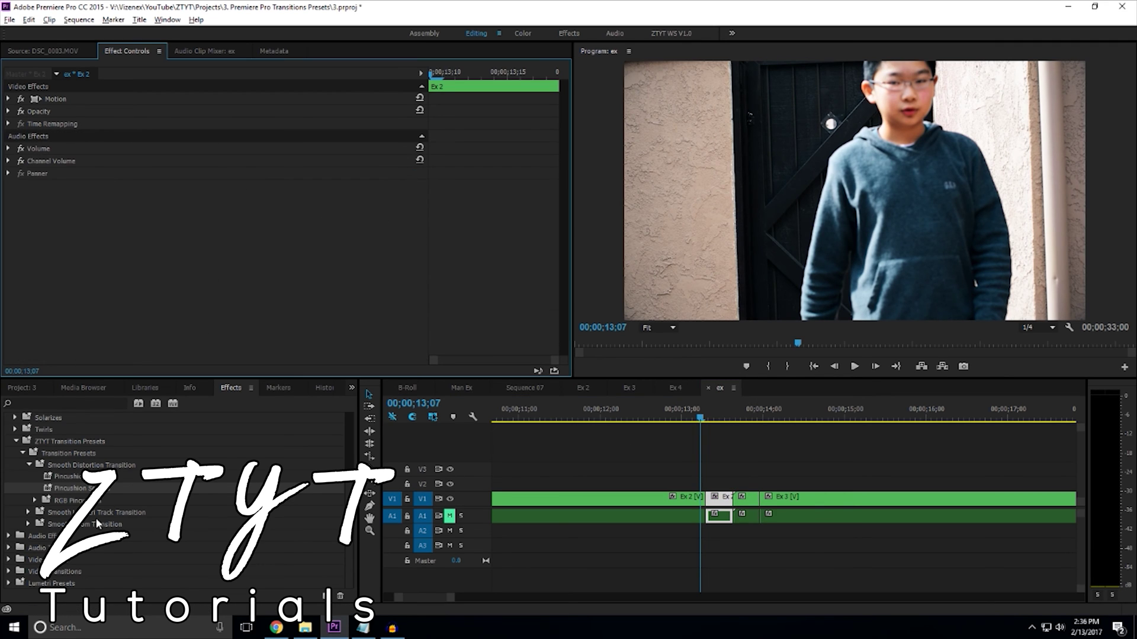
- Show the RGB Pin presets and copy the short Ex 2 piece up onto V2 and V3
left_click(35, 500)
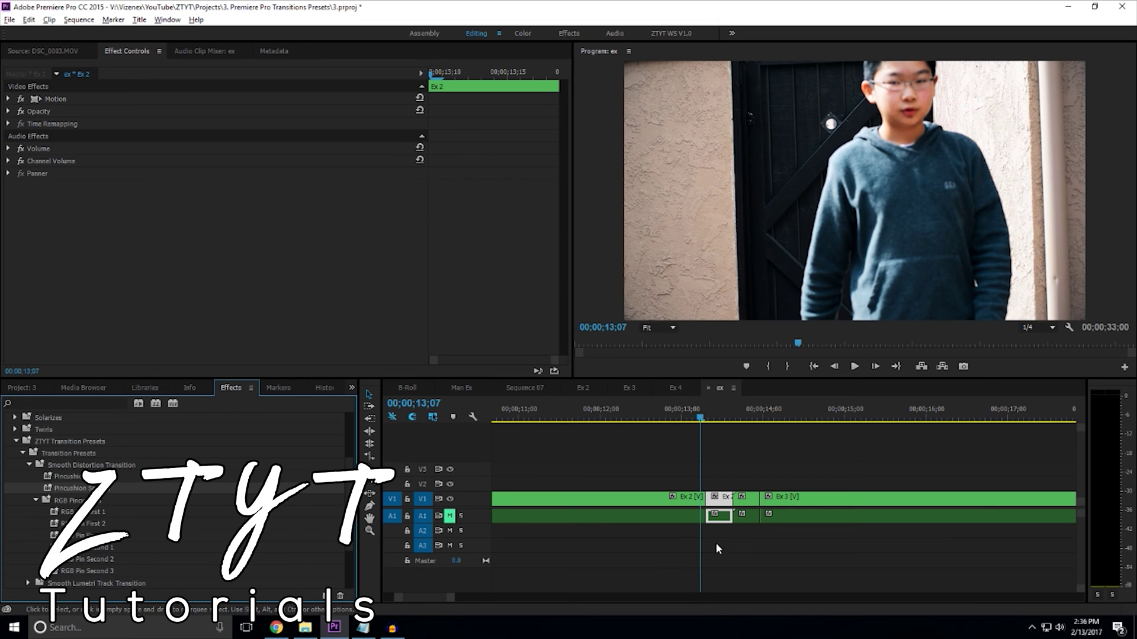
left_click(719, 498)
left_click(62, 515)
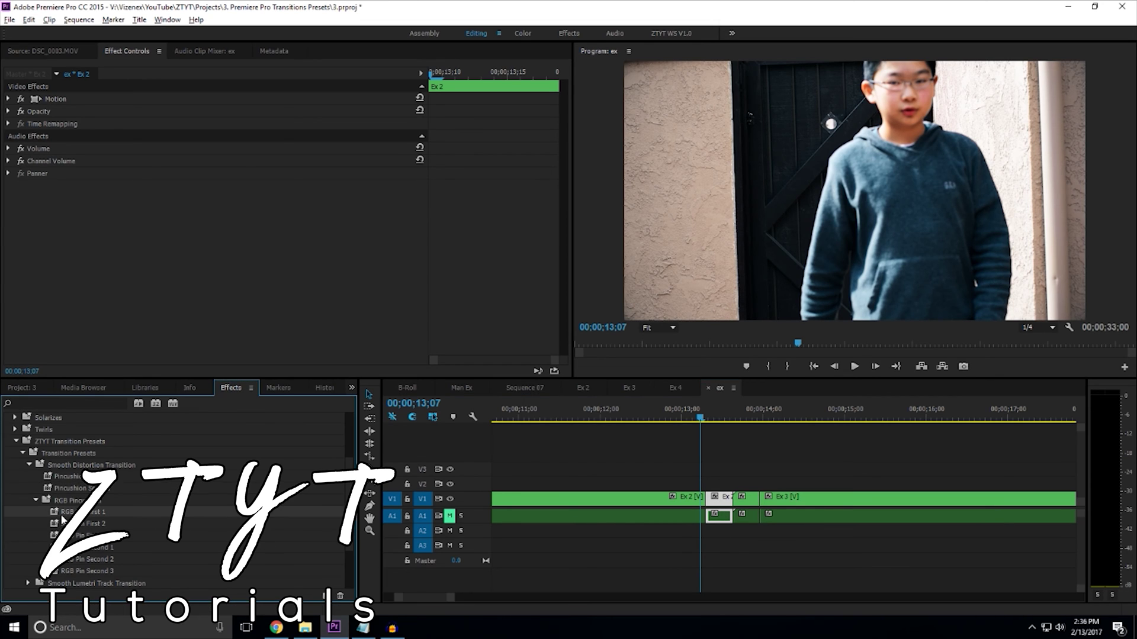
left_click(89, 535)
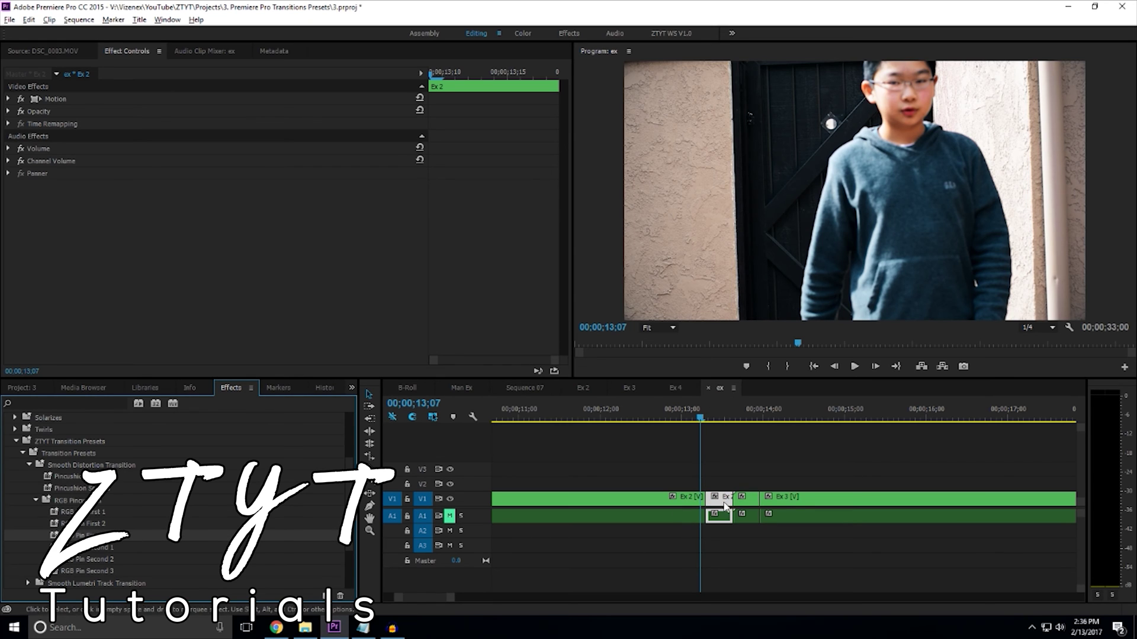
left_click_drag(724, 506, 723, 469)
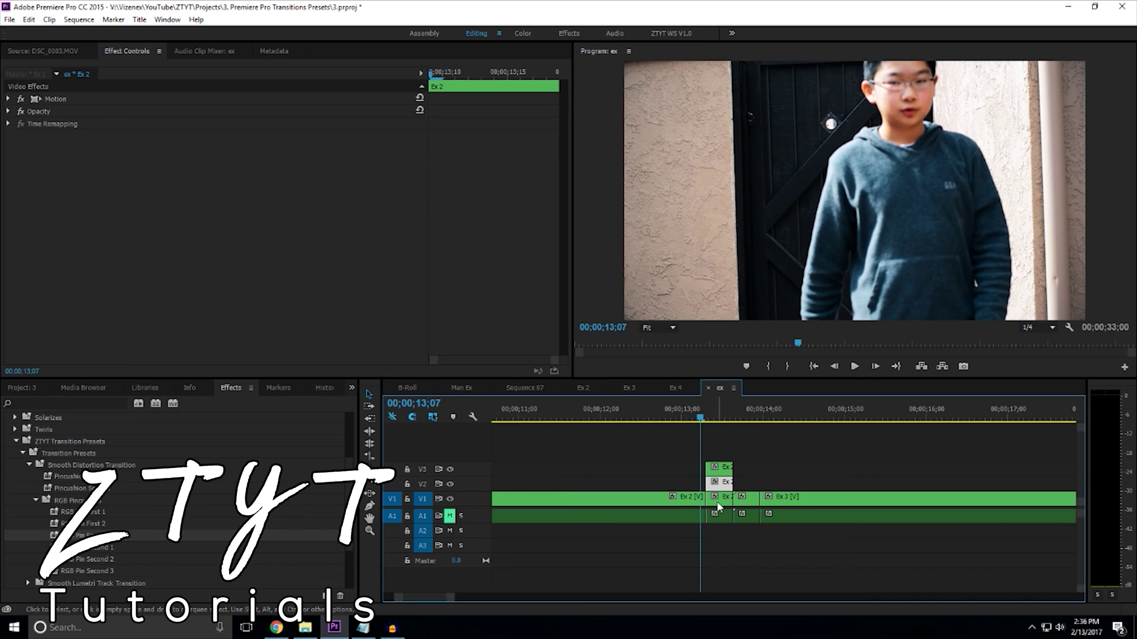
left_click(777, 473)
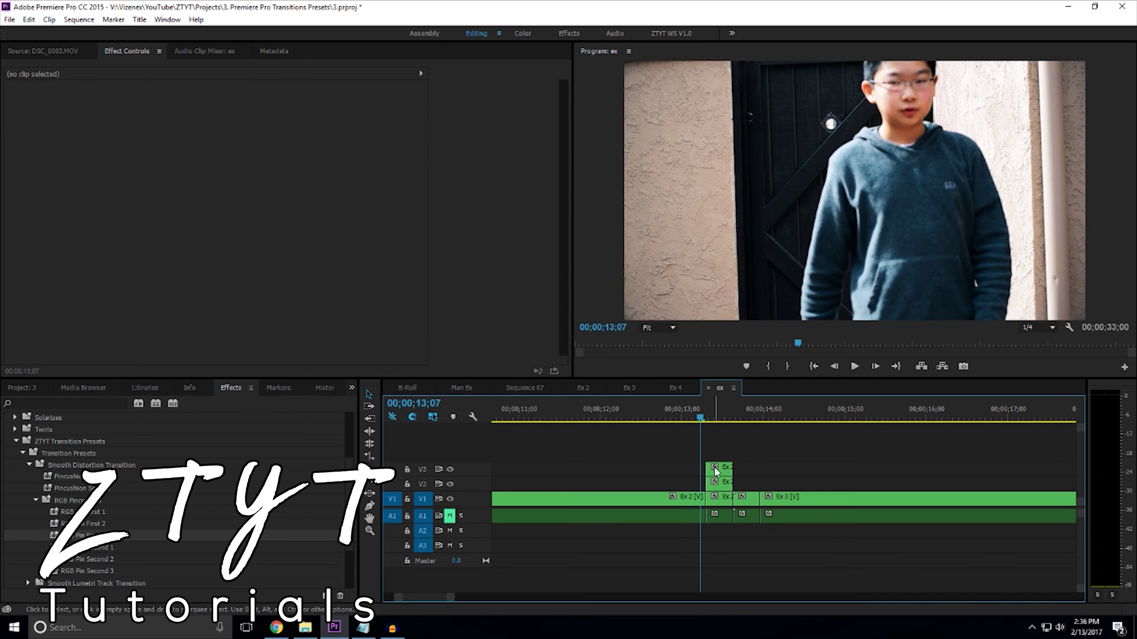
left_click(717, 471)
left_click(726, 489)
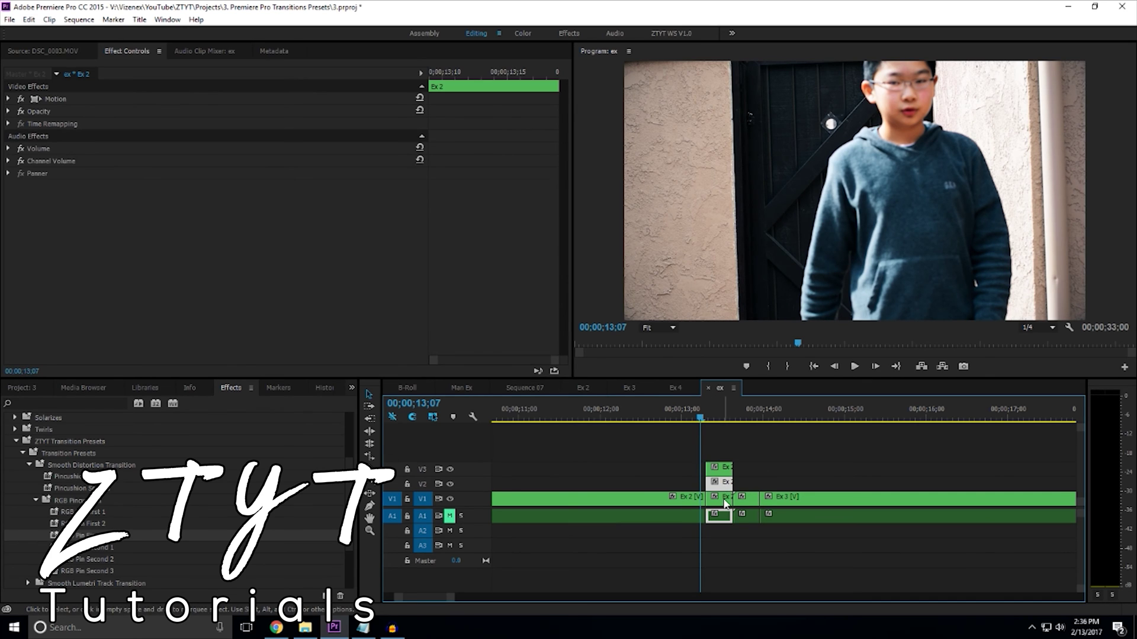
left_click(726, 502)
left_click(780, 471)
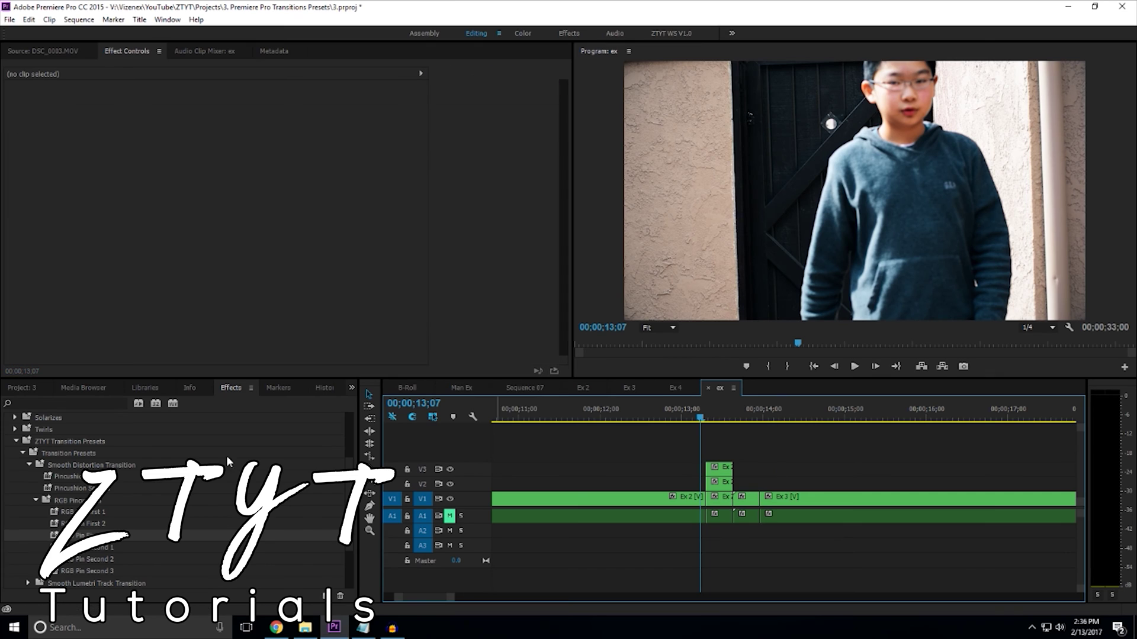
left_click(100, 512)
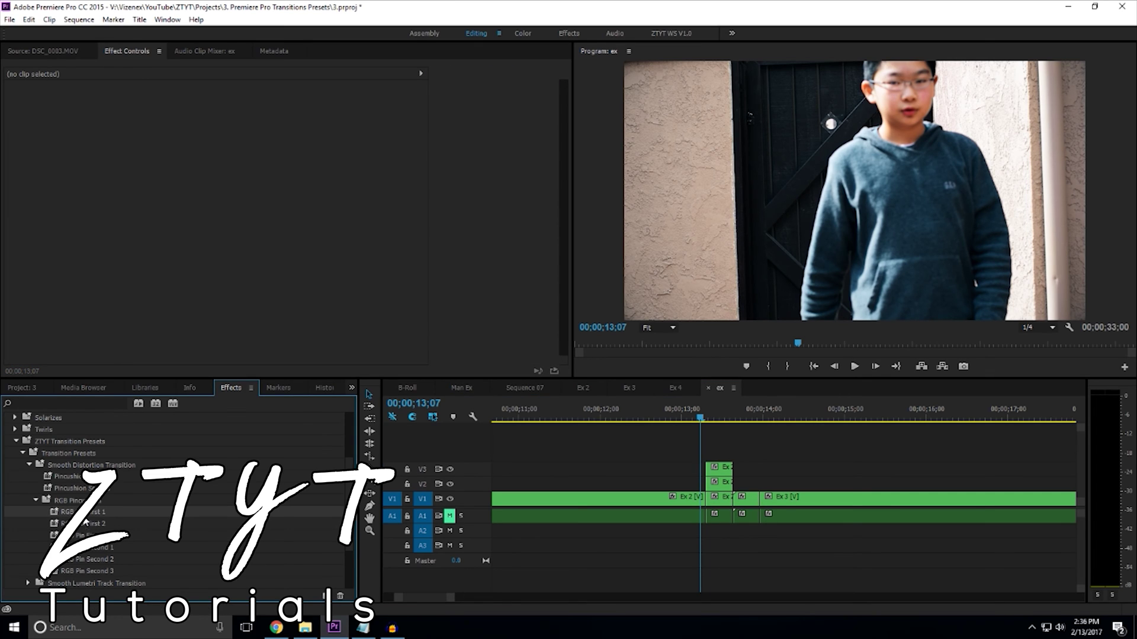
- Move the short Ex 3 piece from V1 onto the upper tracks beside the Ex 2 copies
left_click(745, 502)
left_click_drag(747, 502, 748, 470)
left_click(778, 468)
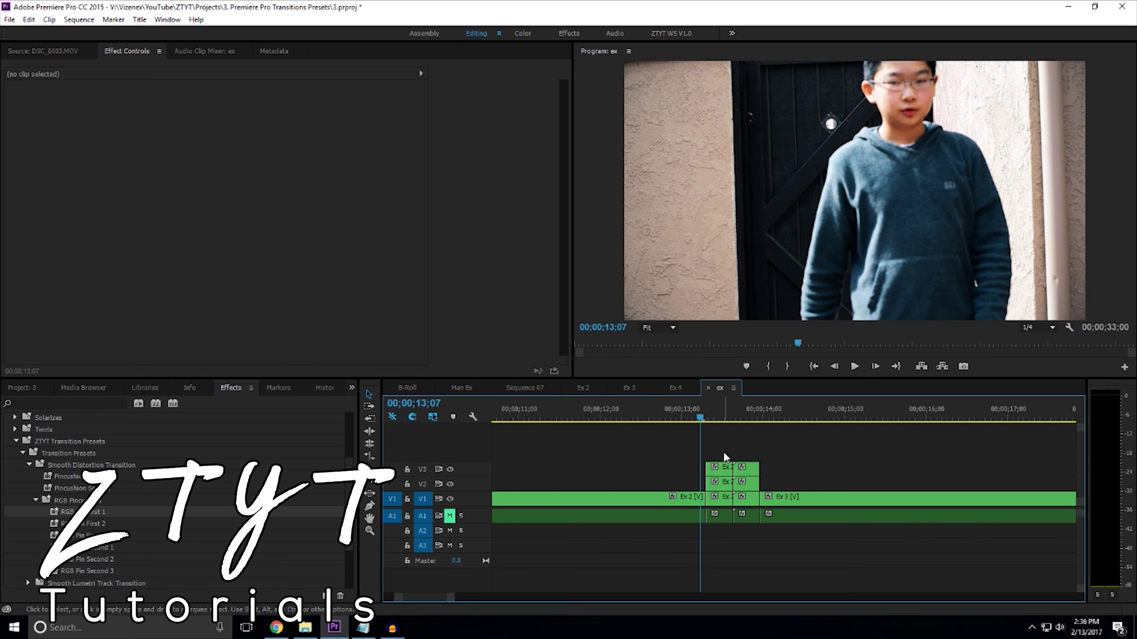
left_click_drag(726, 450, 714, 487)
- Apply RGB Pin First 1, 2 and 3 to the Ex 2 pieces on V3, V2 and V1
left_click(714, 486)
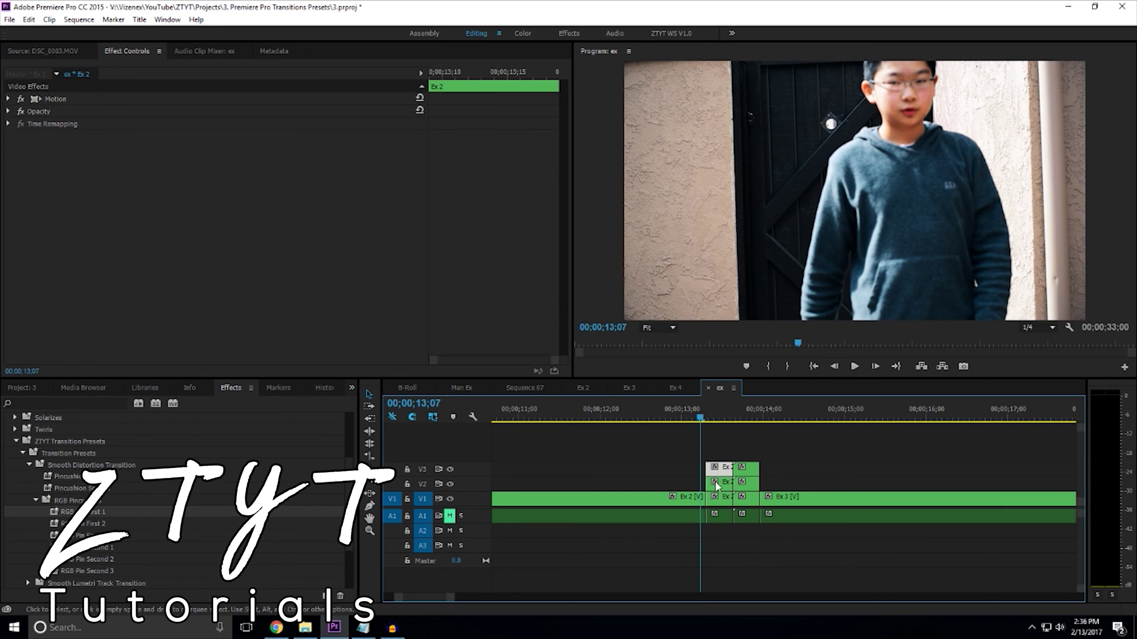
left_click(747, 471)
left_click(662, 527)
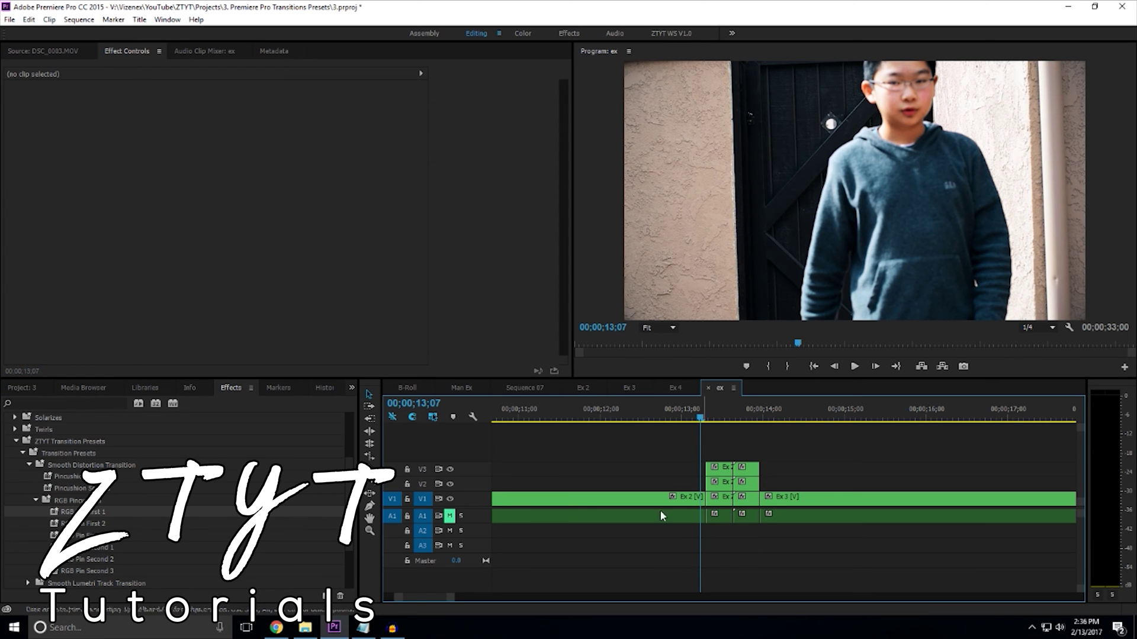
left_click_drag(88, 516, 718, 472)
left_click_drag(184, 523, 719, 499)
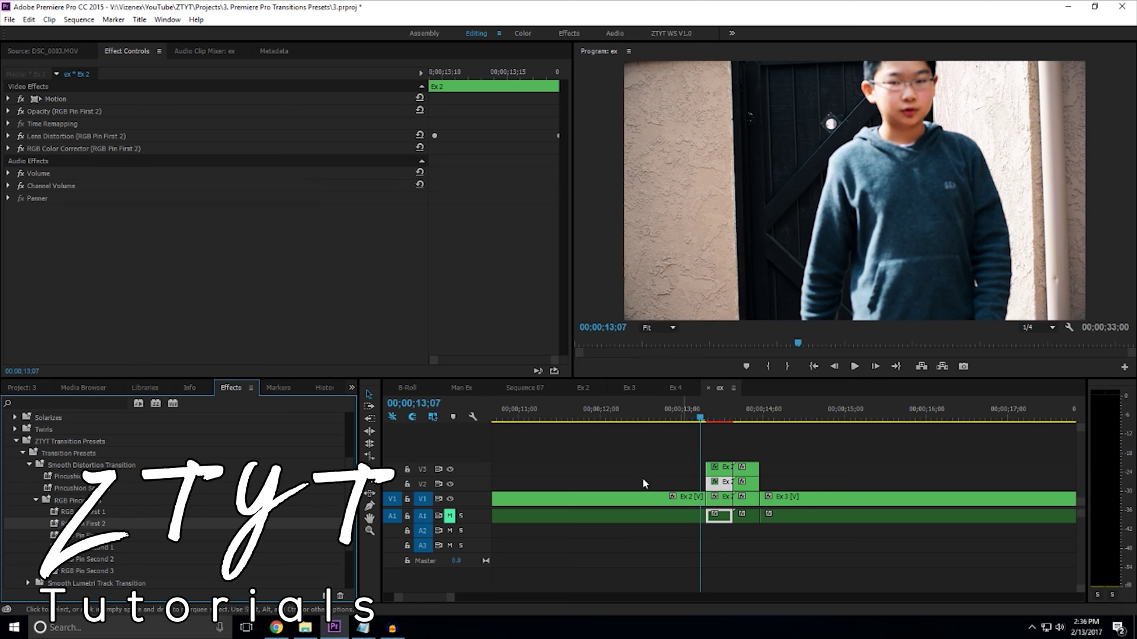
left_click_drag(95, 536, 718, 499)
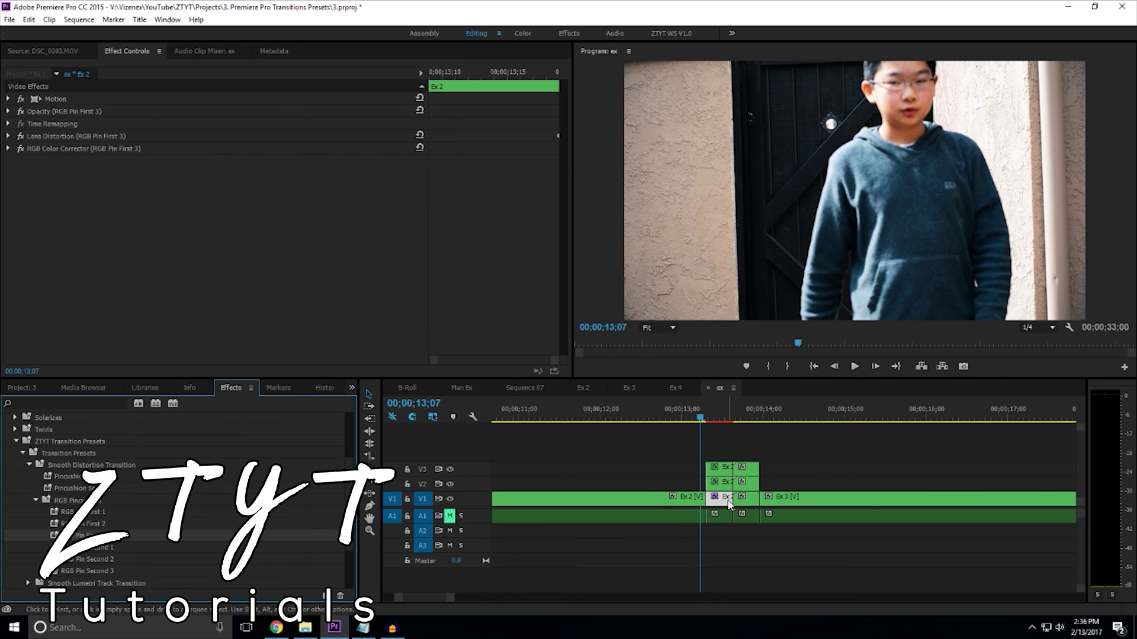
- Apply RGB Pin Second 1, 2 and 3 to the stacked Ex 3 pieces and check them
left_click(91, 553)
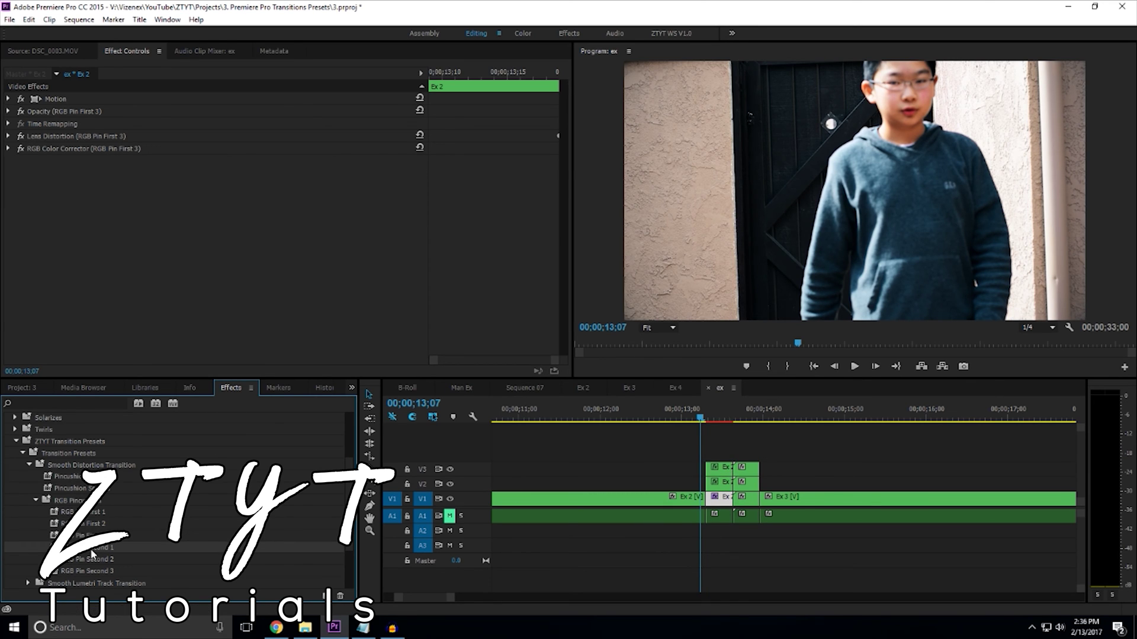
left_click_drag(92, 553, 747, 469)
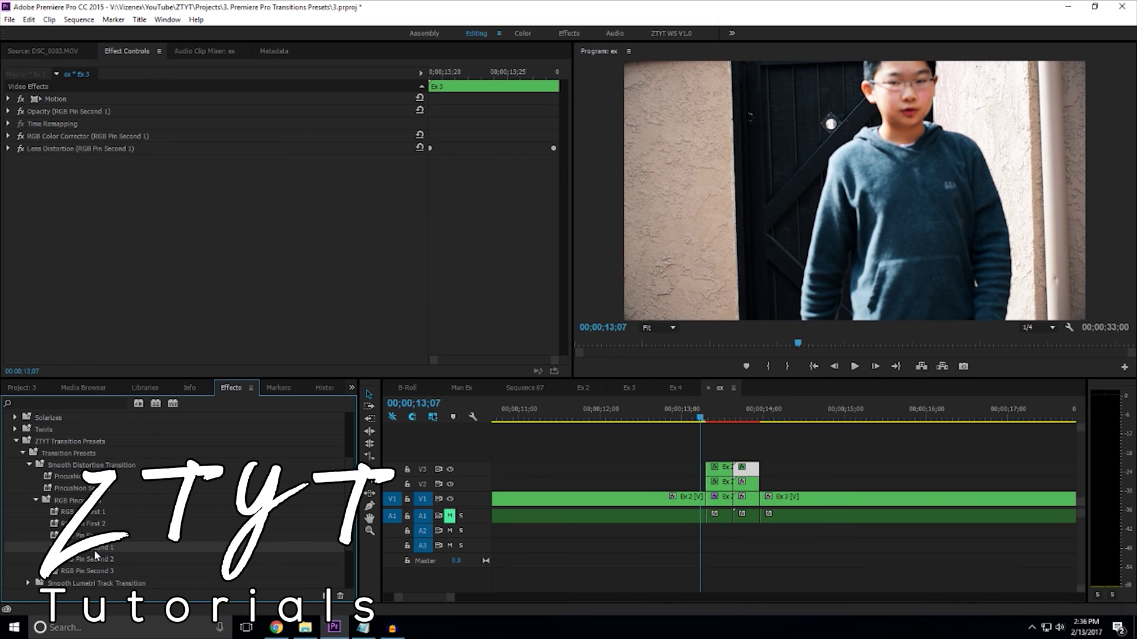
left_click_drag(94, 559, 747, 483)
left_click(176, 564)
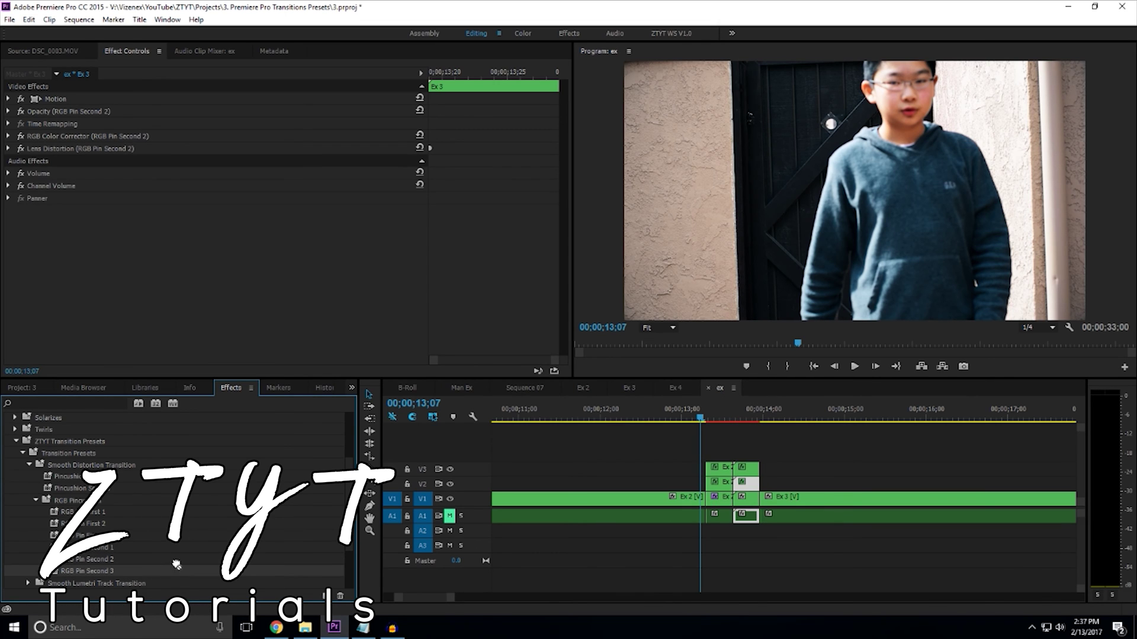
left_click(747, 469)
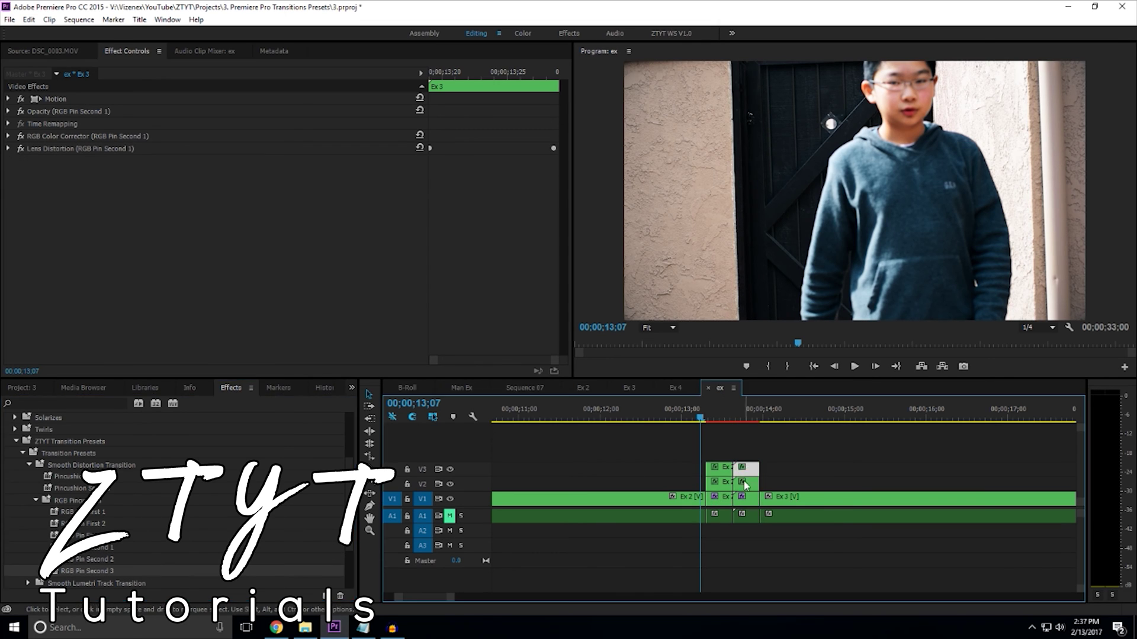
left_click(746, 497)
left_click(854, 367)
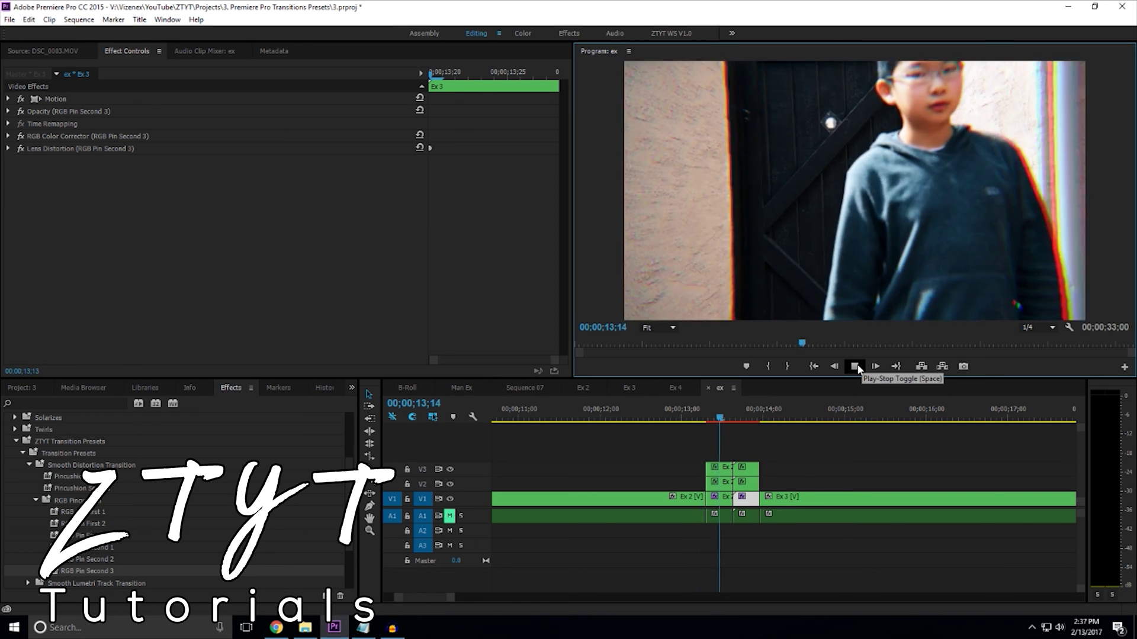
left_click(714, 421)
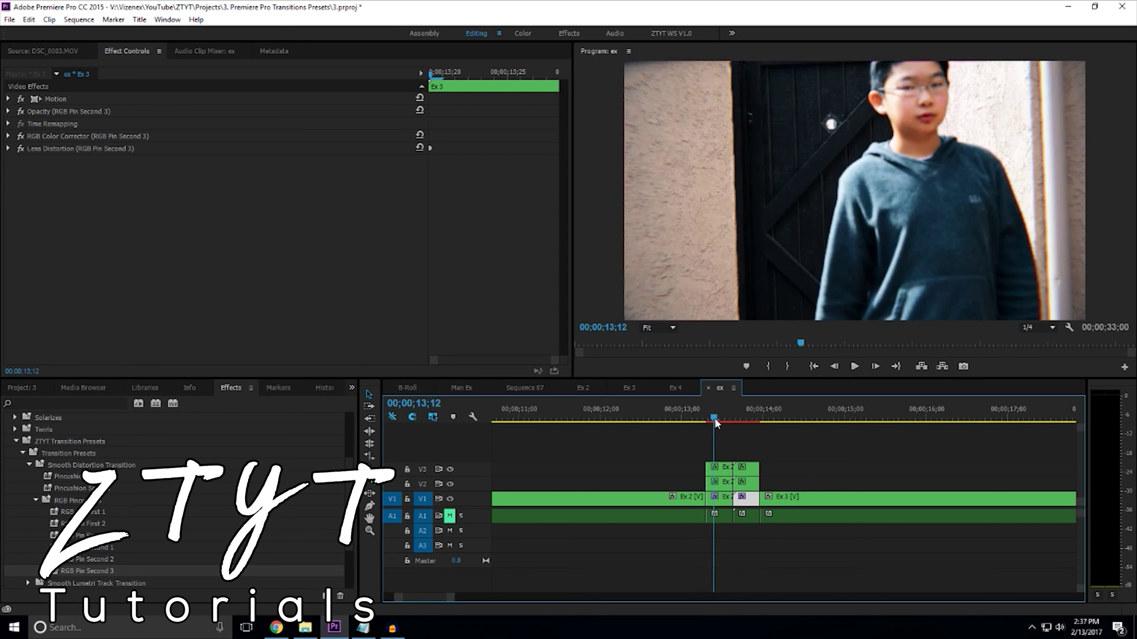
left_click_drag(715, 422, 728, 421)
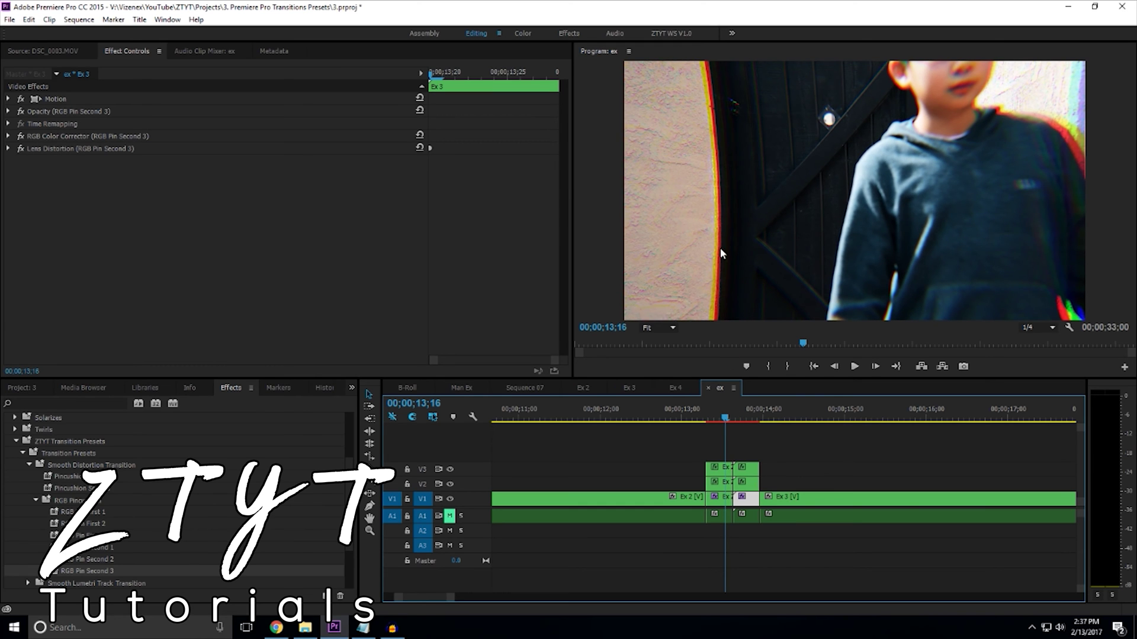
left_click_drag(726, 418, 717, 418)
left_click(739, 262)
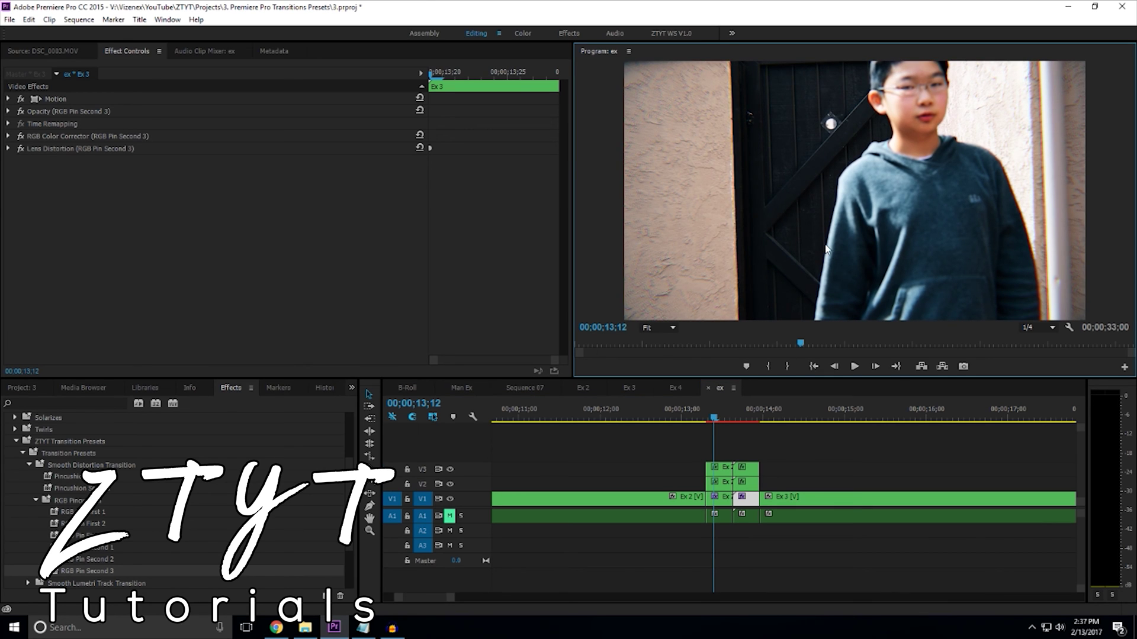
left_click(718, 411)
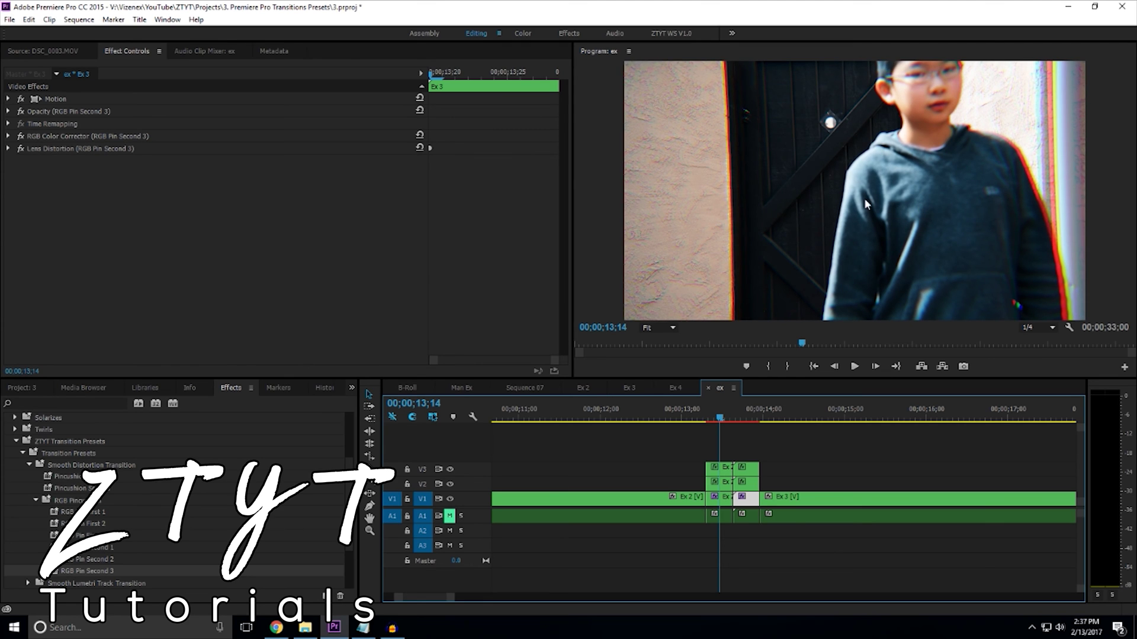
left_click_drag(718, 419, 707, 420)
key("space")
key("space")
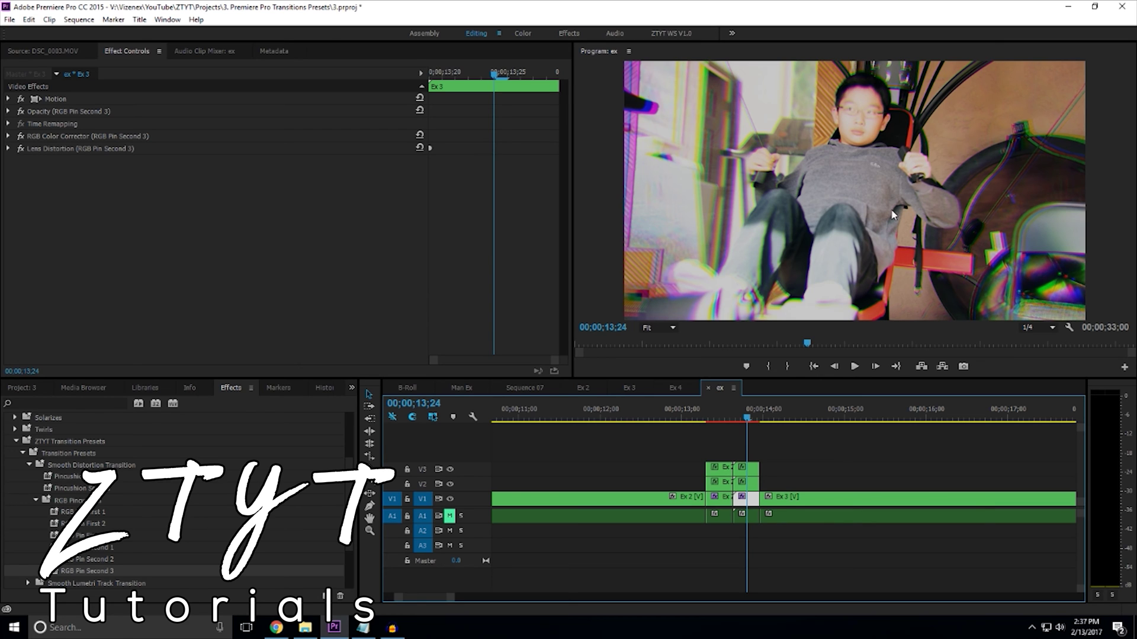
left_click_drag(716, 418, 696, 419)
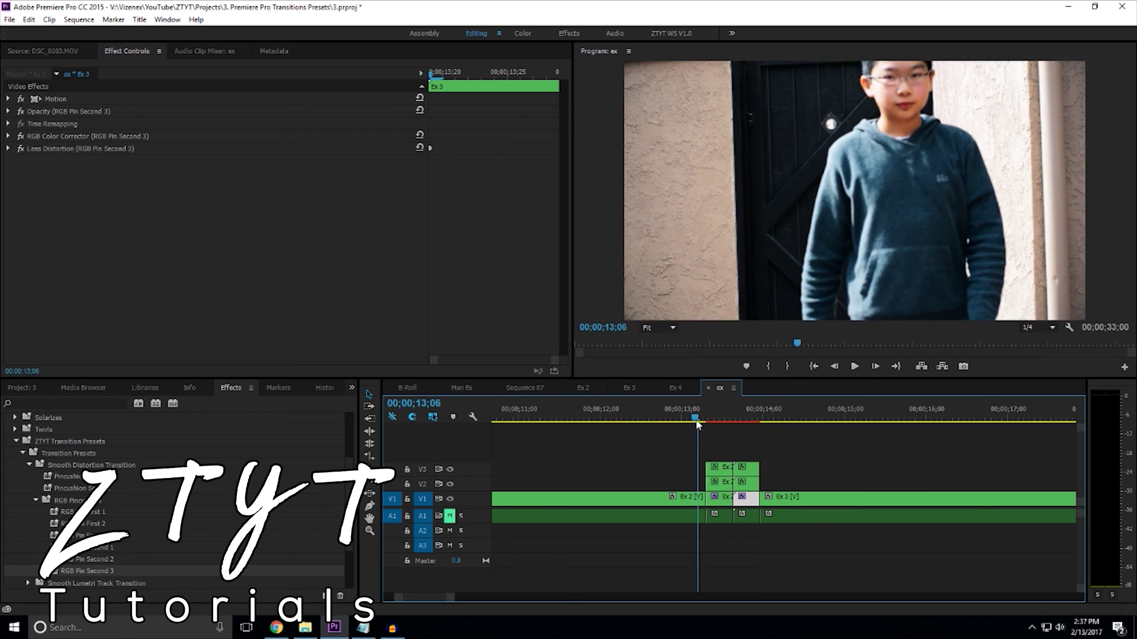
left_click(854, 367)
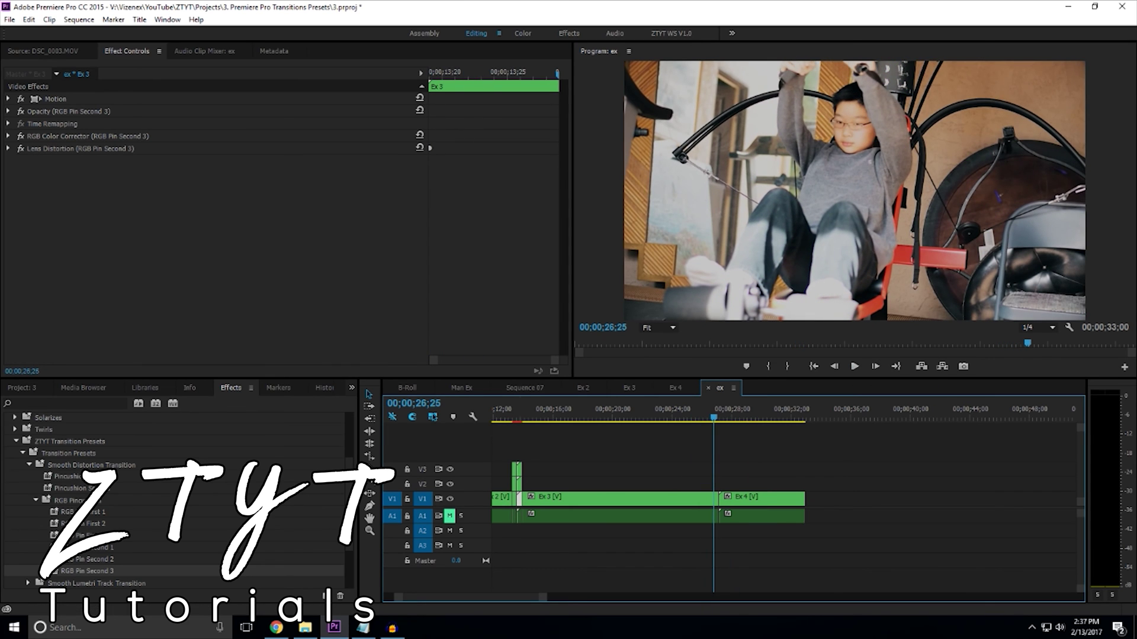
- Switch to the Smooth Lumetri Track Transition presets and zoom toward the Ex 3/Ex 4 cut
left_click(29, 466)
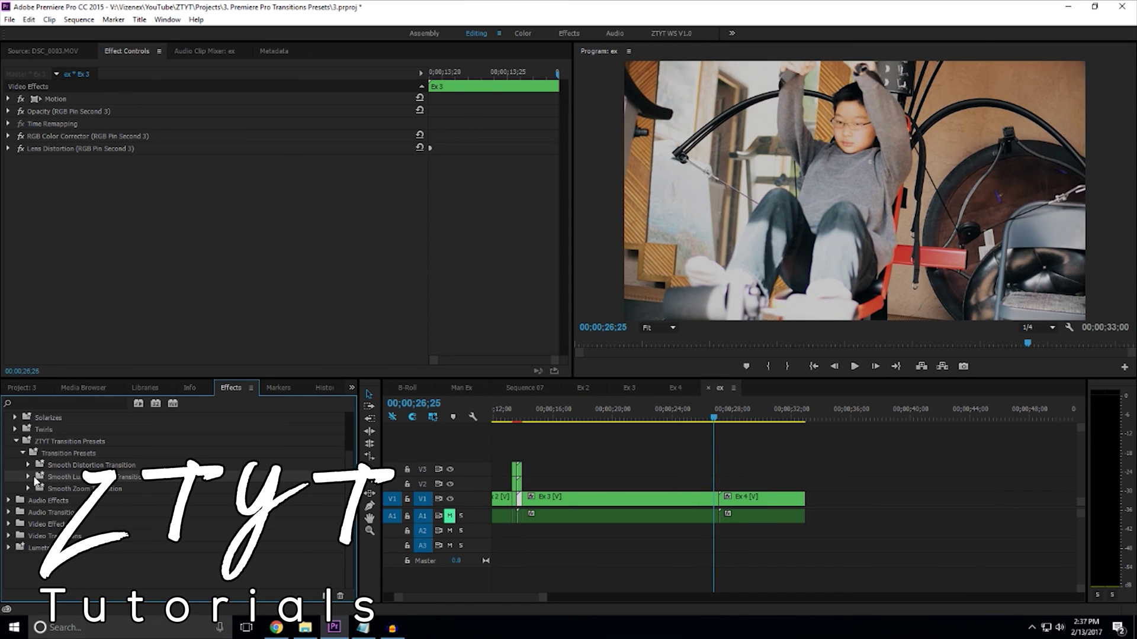
left_click(29, 477)
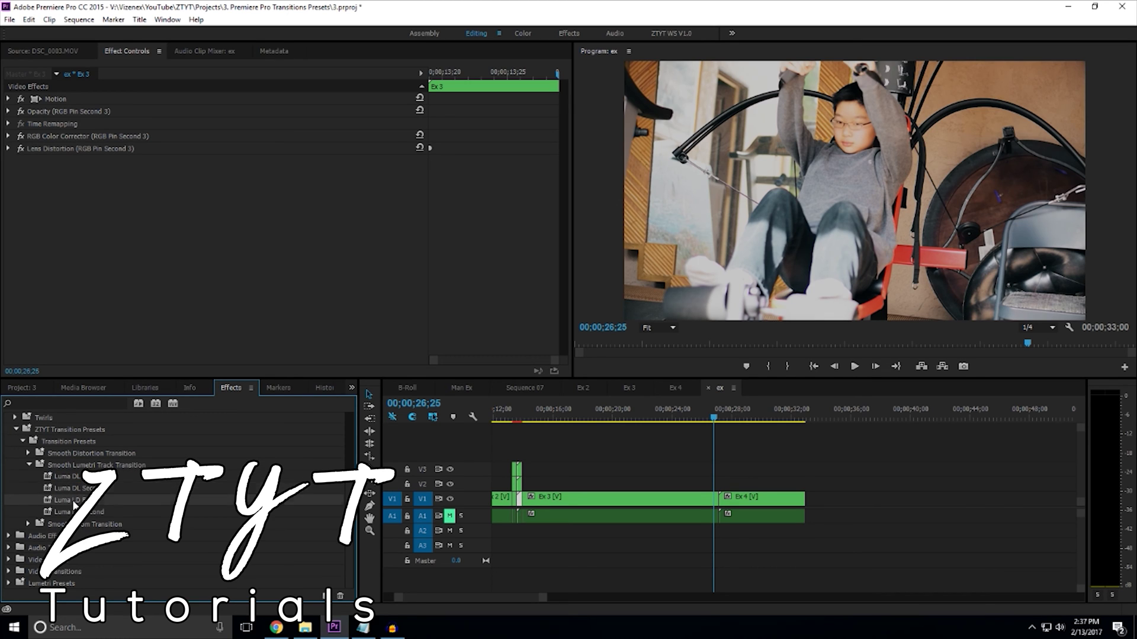
left_click_drag(62, 476, 706, 490)
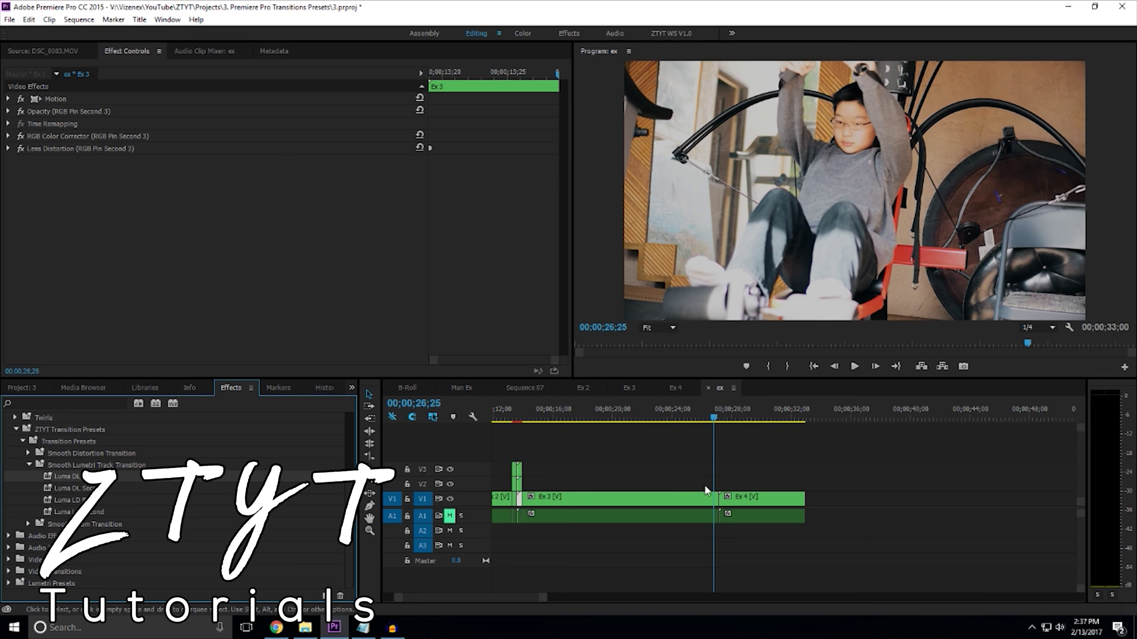
left_click_drag(546, 601, 477, 599)
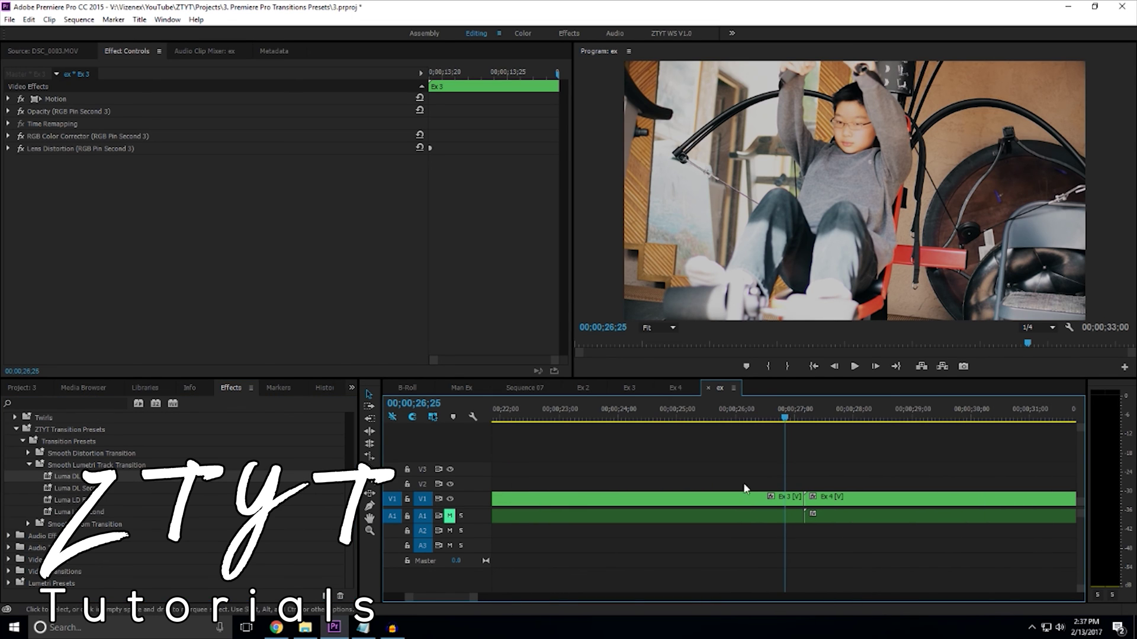
- Split Ex 3 just before and Ex 4 just after the cut, then apply Luma DL First to the Ex 3 piece
left_click(782, 417)
left_click_drag(782, 418, 805, 417)
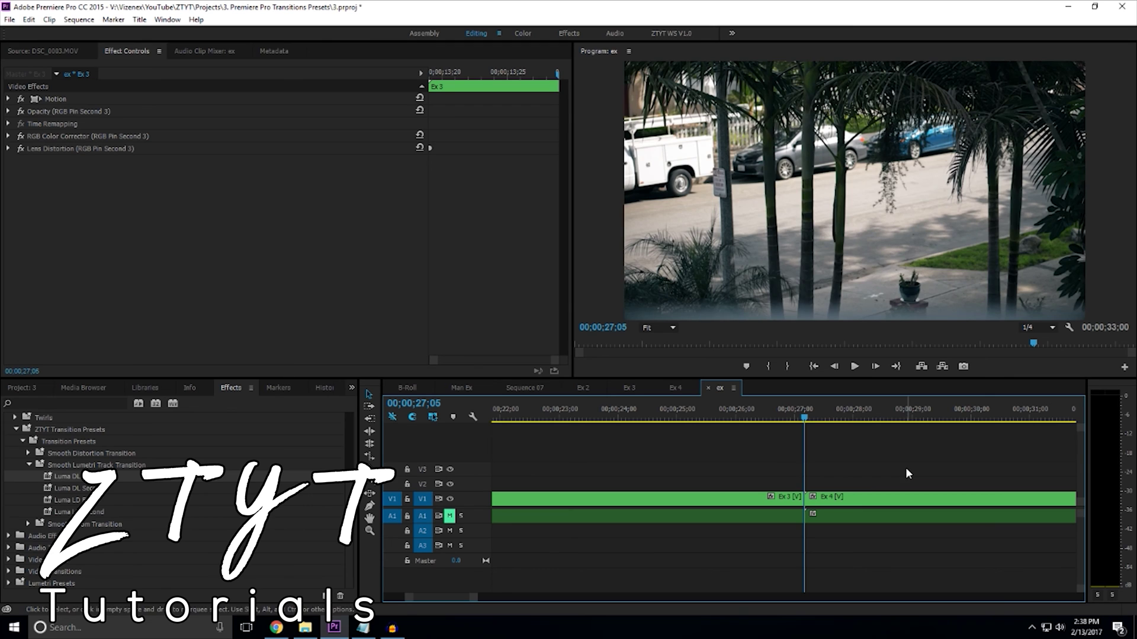
key("shift+Left")
key("shift+Left")
key("shift+Left")
key("c")
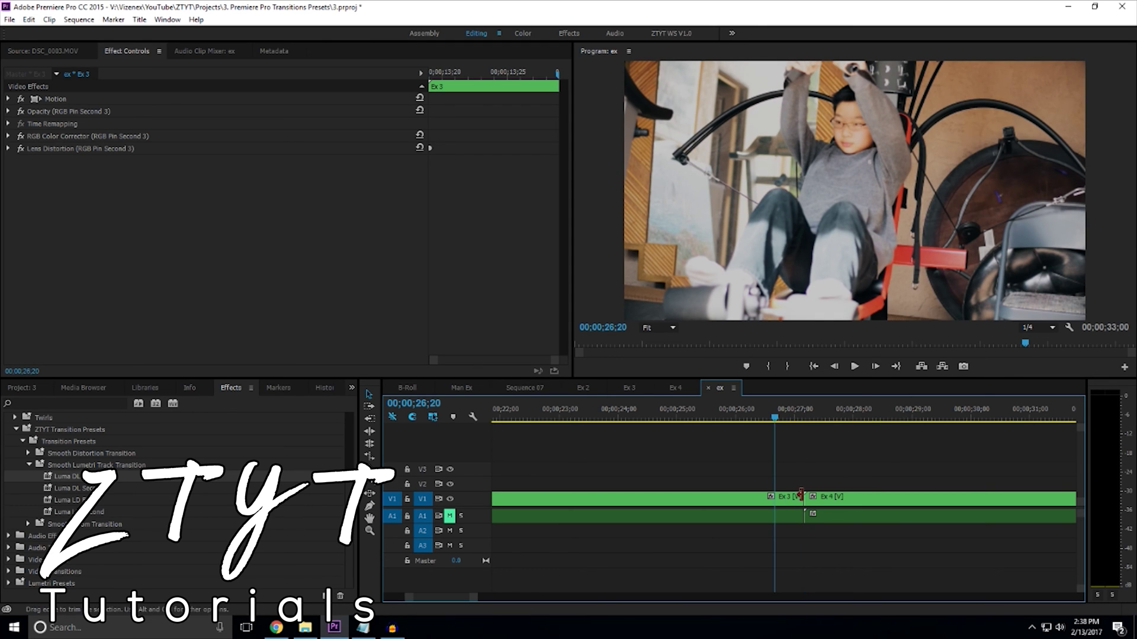
left_click(775, 497)
key("space")
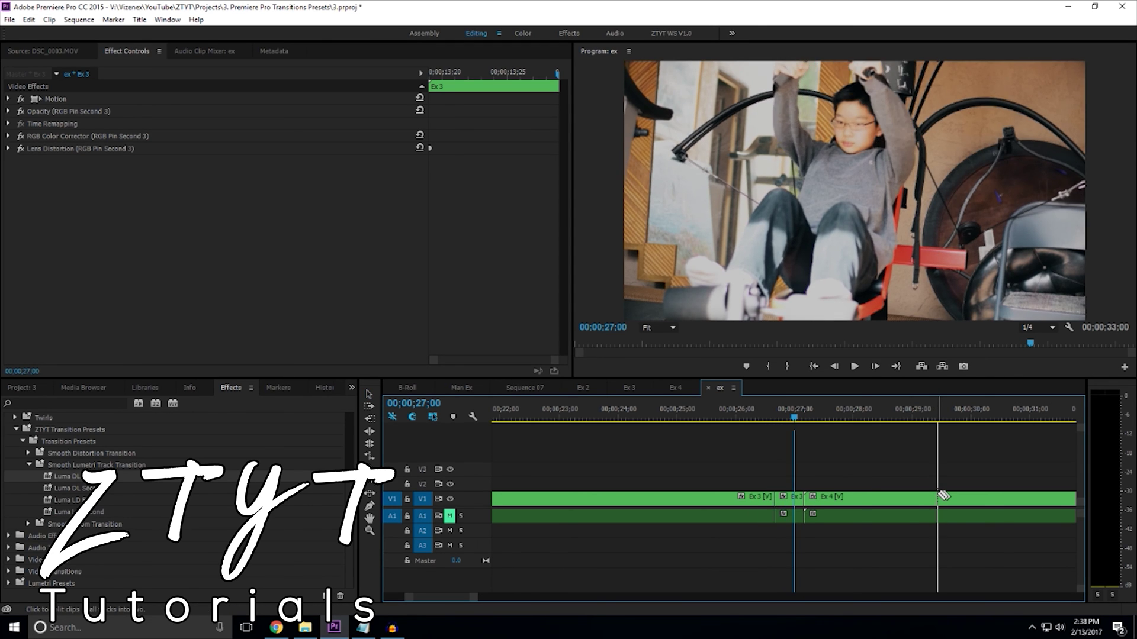
left_click(833, 497)
left_click_drag(70, 475, 619, 469)
left_click_drag(786, 486, 828, 500)
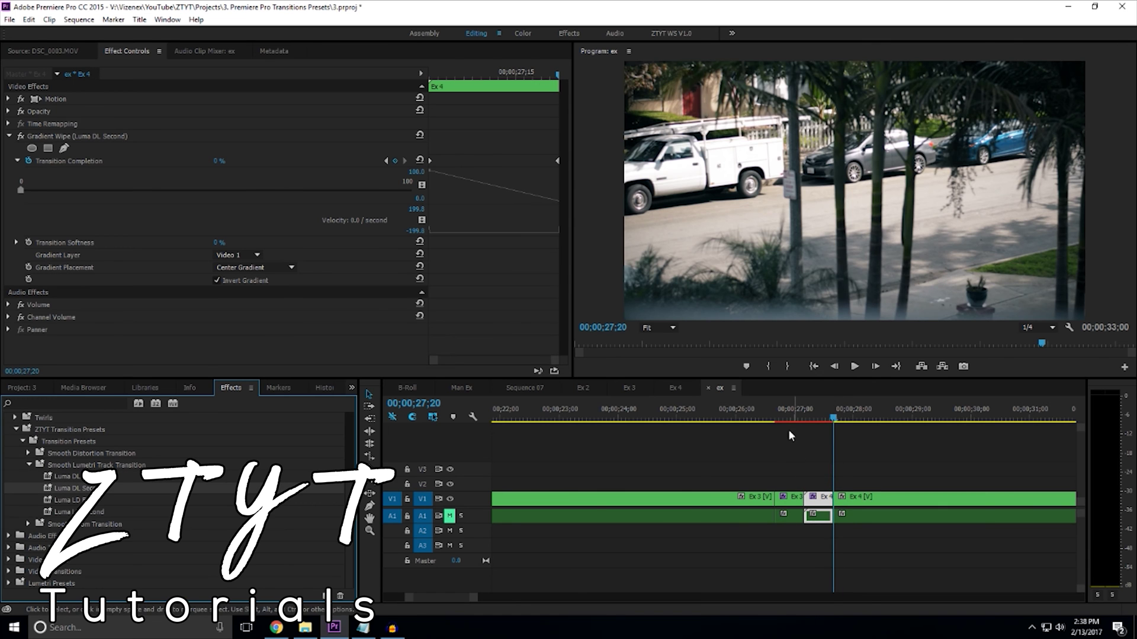
- Apply Luma DL Second to the short Ex 4 piece, preview the wipe and inspect its Gradient Wipe settings
left_click(761, 409)
key("space")
mouse_move(760, 406)
left_mouse_down()
mouse_move(841, 408)
mouse_move(752, 402)
left_mouse_up()
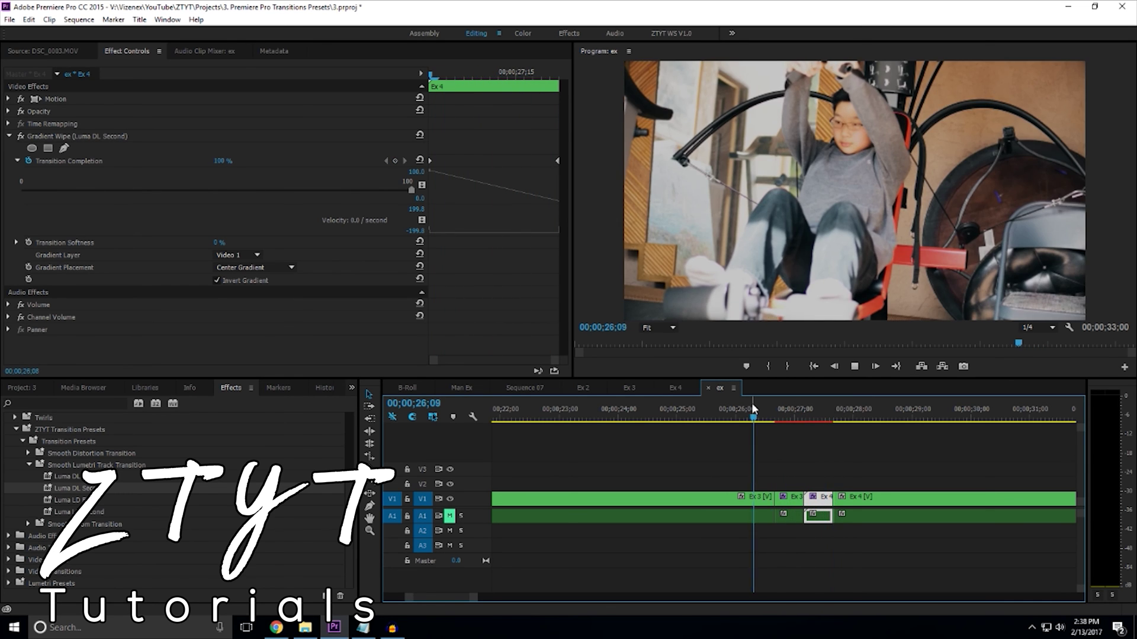
key("space")
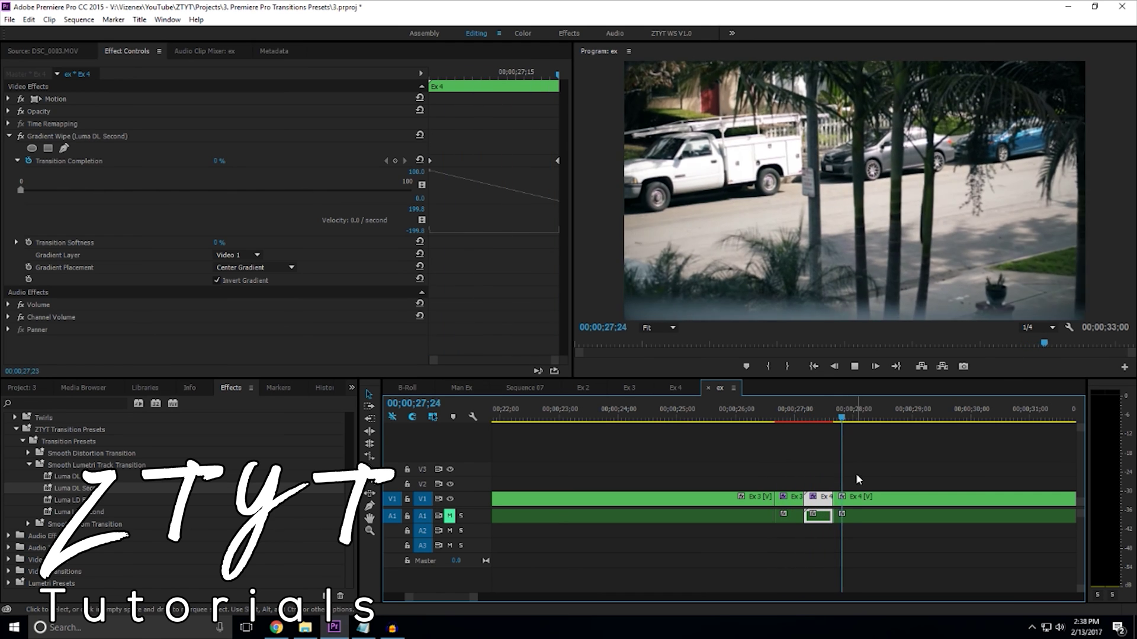
key("space")
left_click(780, 405)
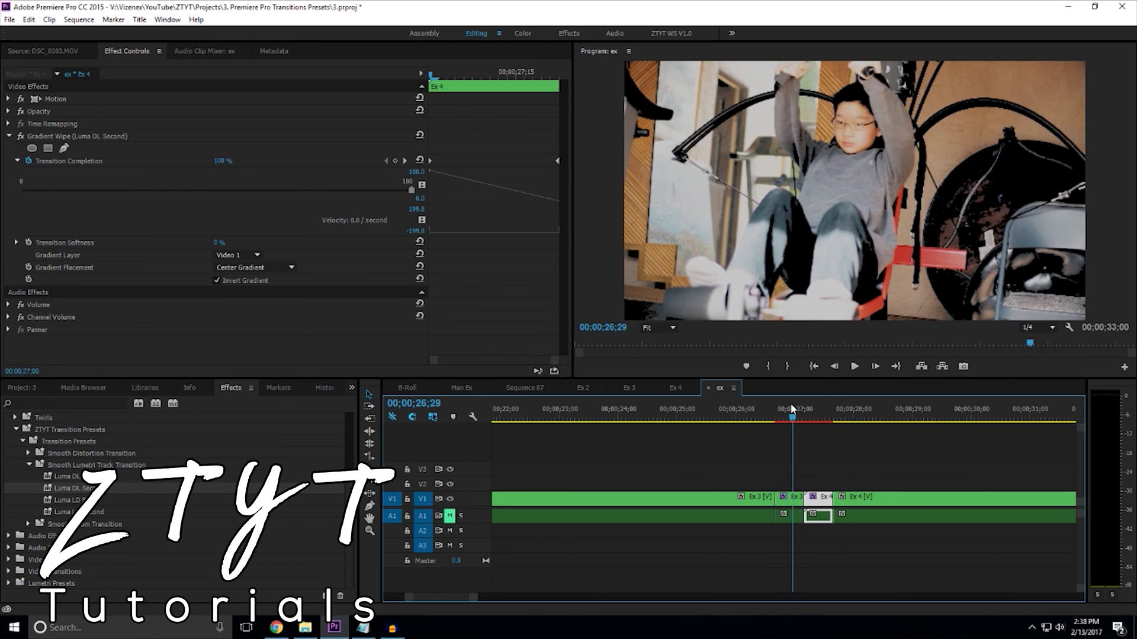
left_click(89, 137)
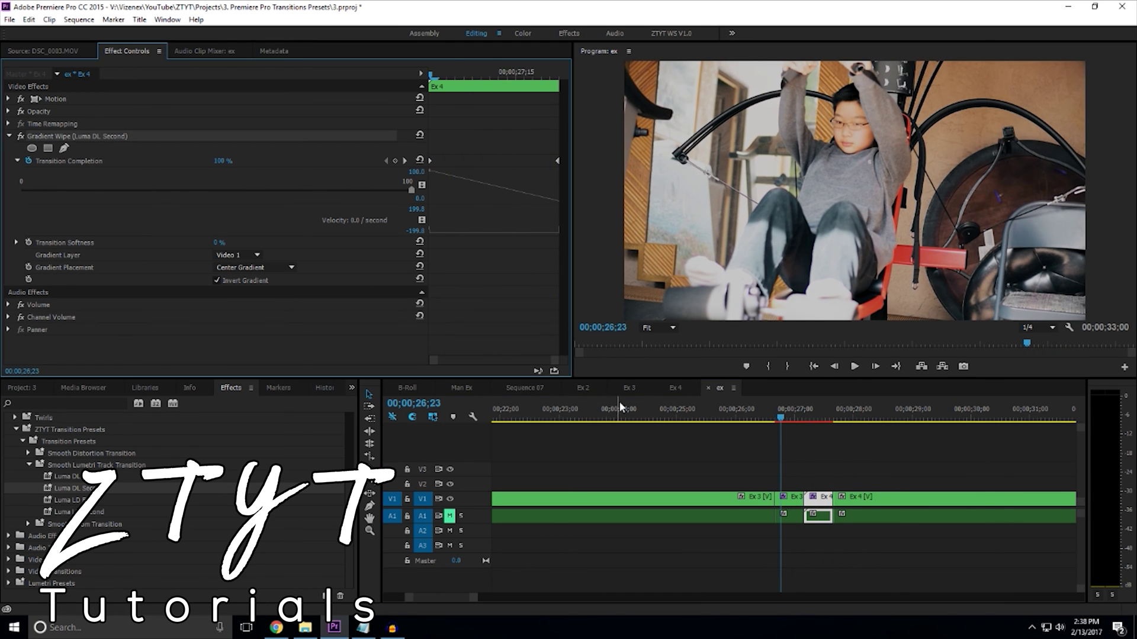
left_click(789, 515)
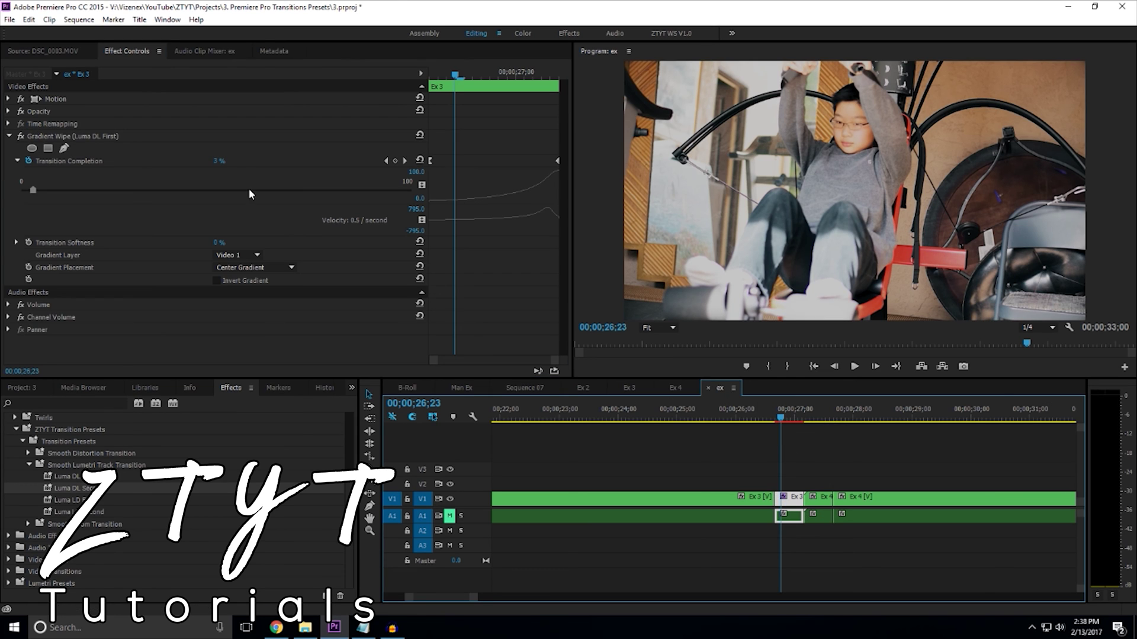
- Replace Ex 3's Luma DL First wipe with Luma LD First and play through the cut
left_click(111, 137)
key("Delete")
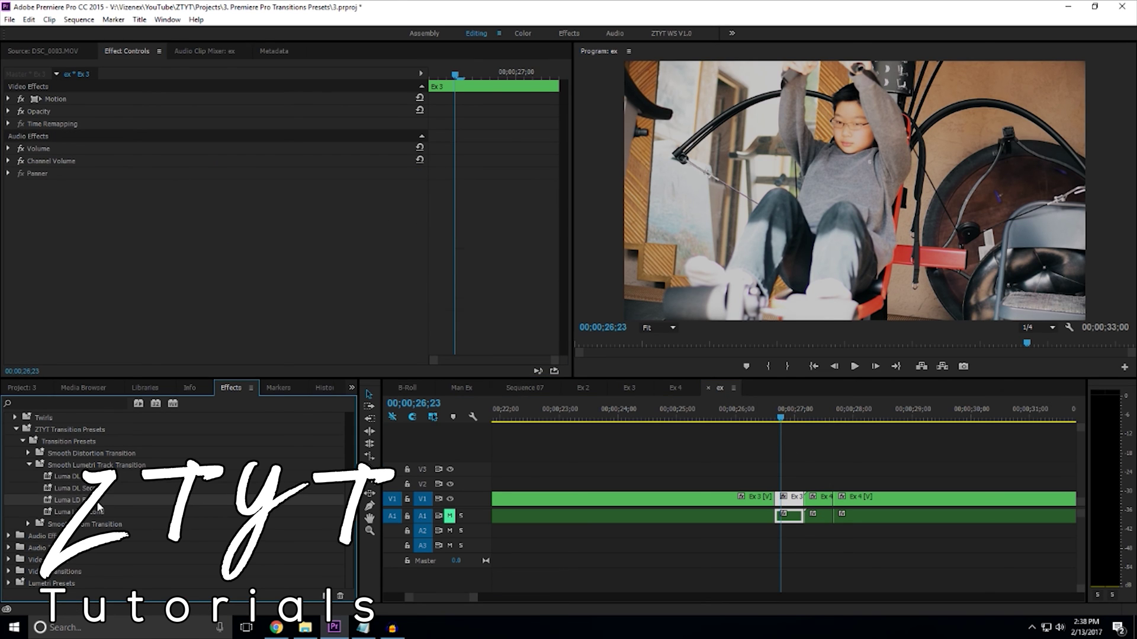
left_click_drag(99, 506, 788, 500)
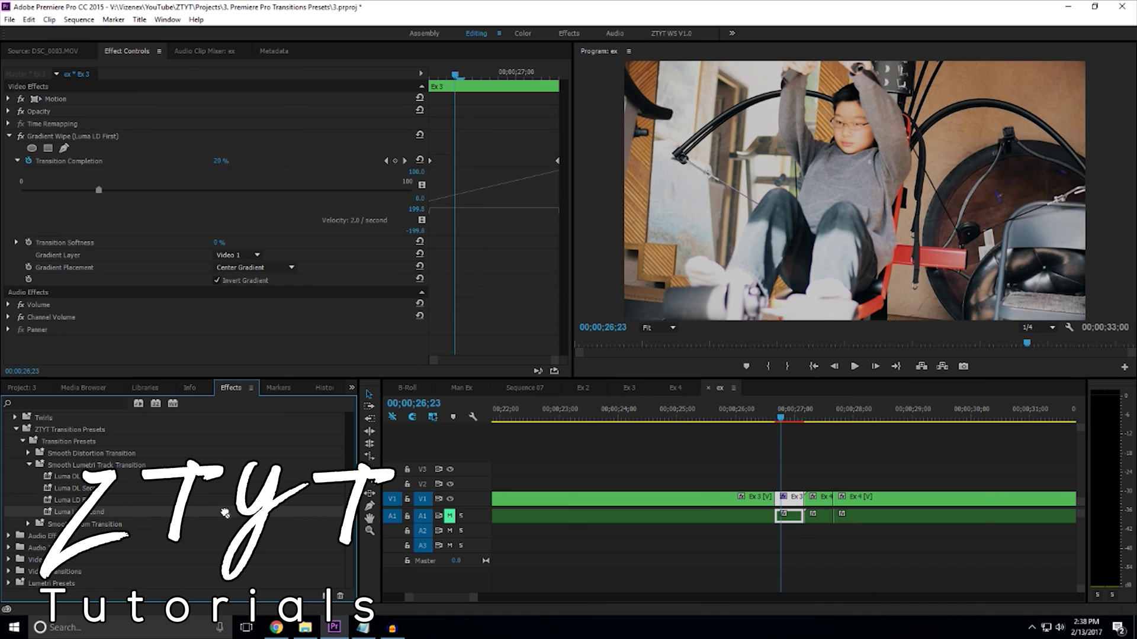
left_click(818, 515)
left_click(748, 409)
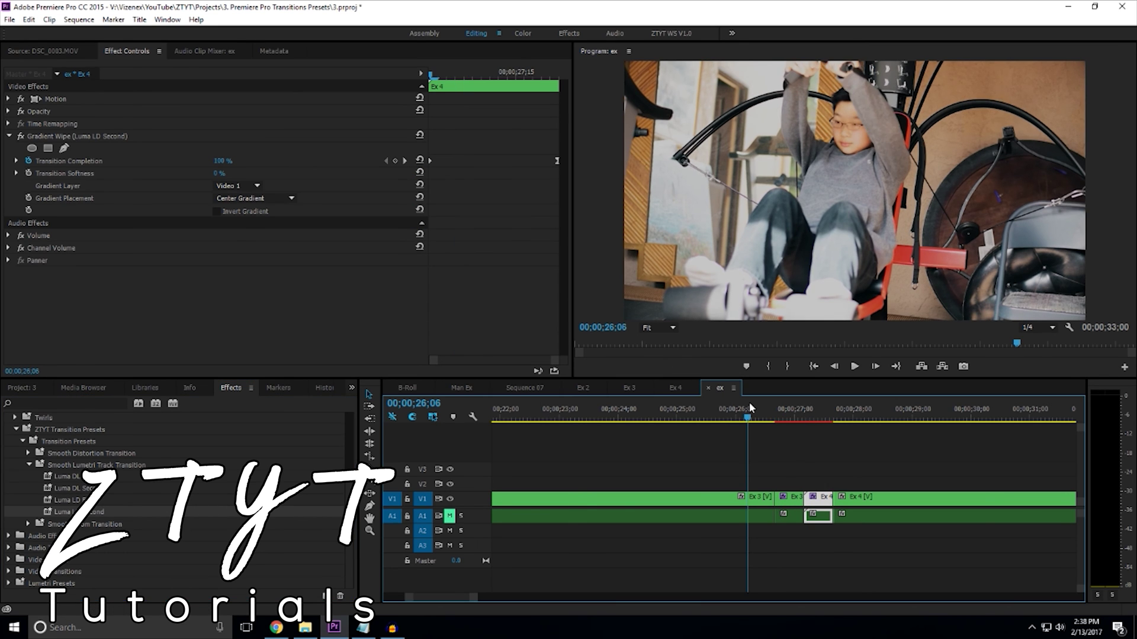
key("space")
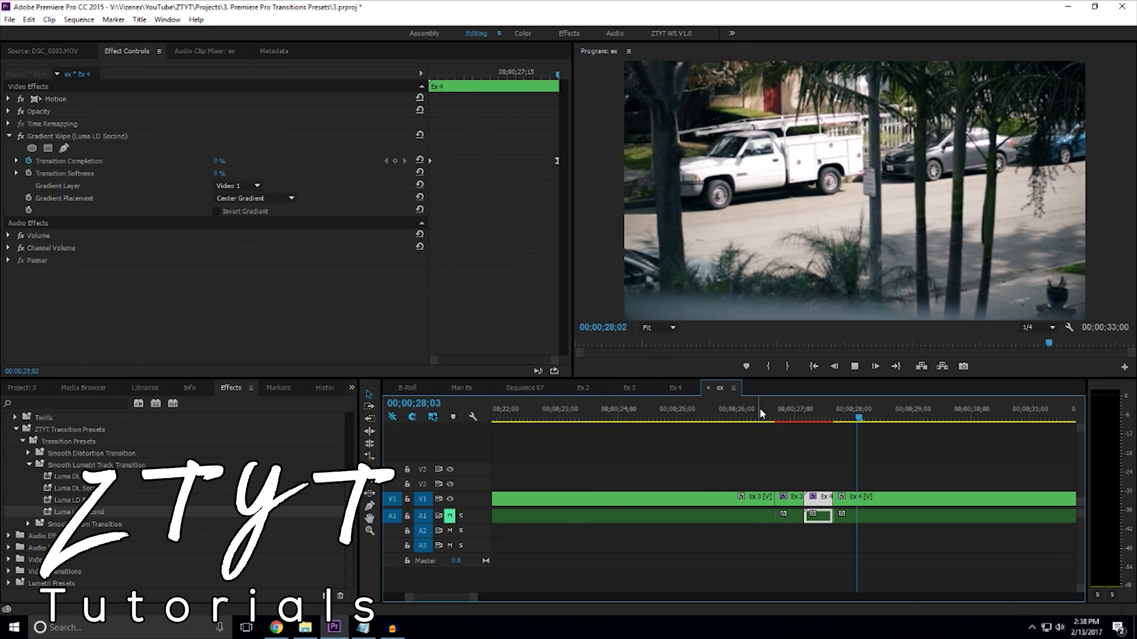
mouse_move(769, 409)
left_mouse_down()
mouse_move(823, 407)
mouse_move(754, 407)
left_mouse_up()
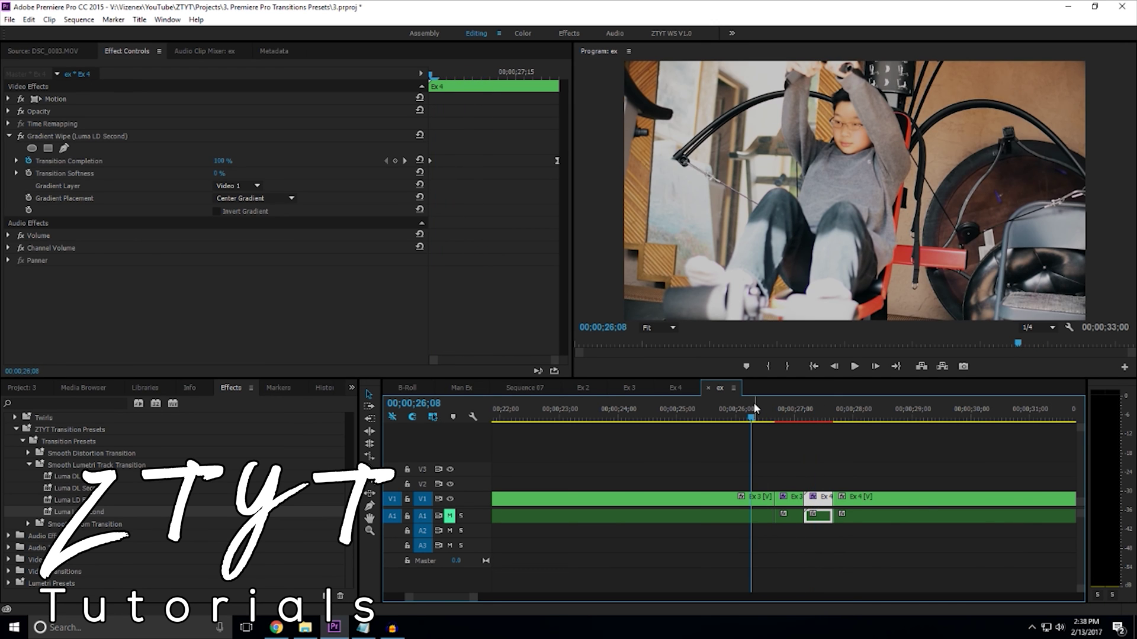
key("space")
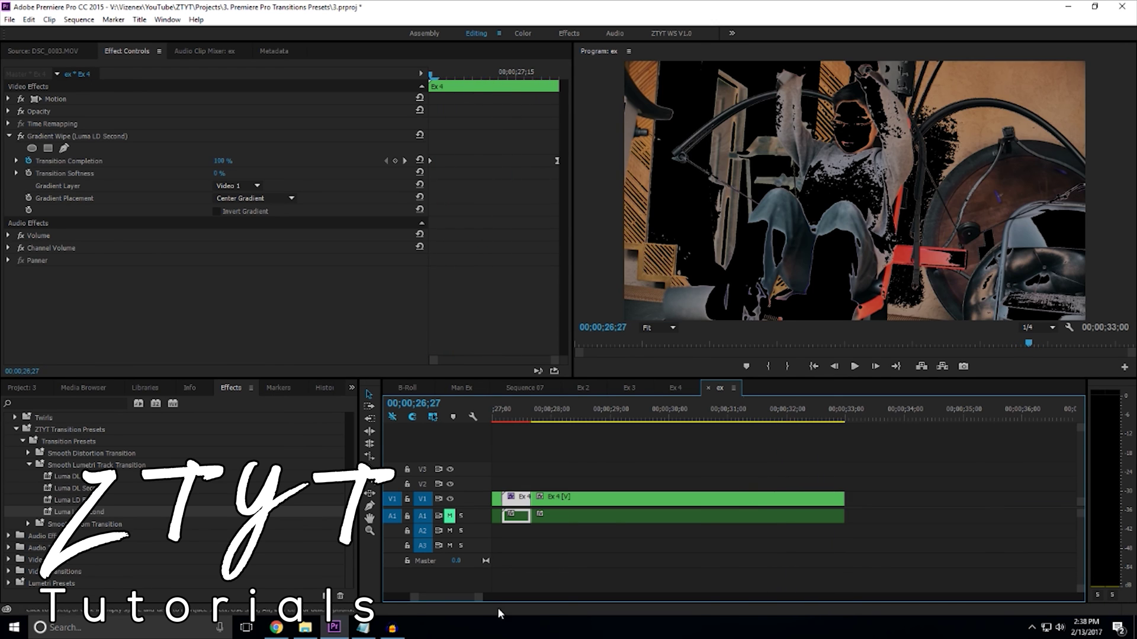
- Zoom the timeline out to the whole ex sequence and play it from the start
left_click_drag(483, 600, 571, 598)
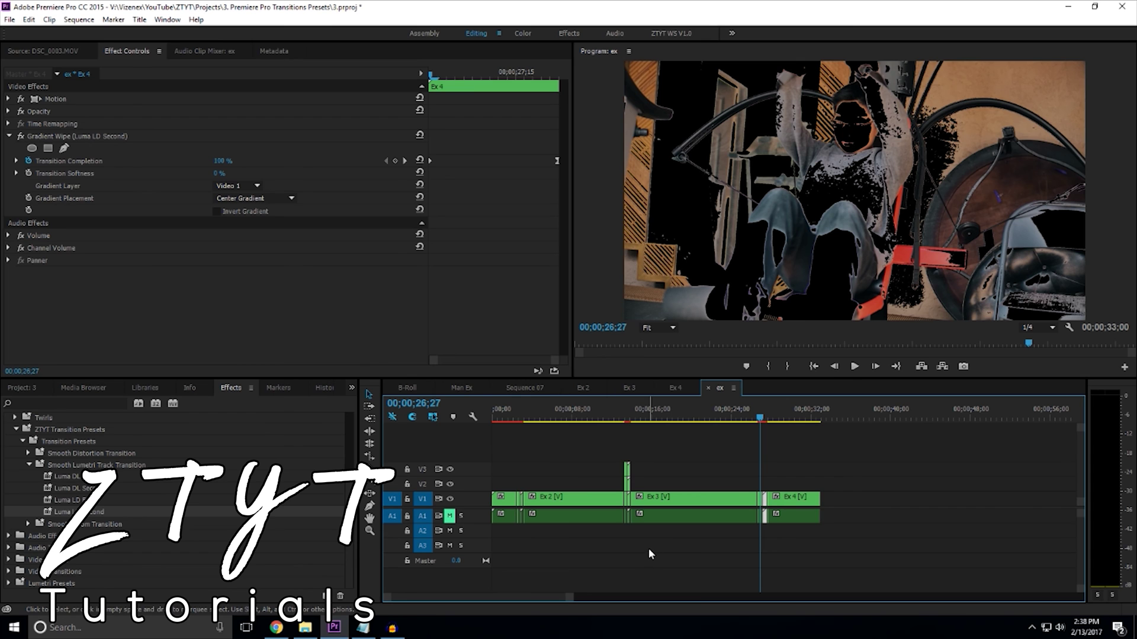
left_click(520, 408)
key("space")
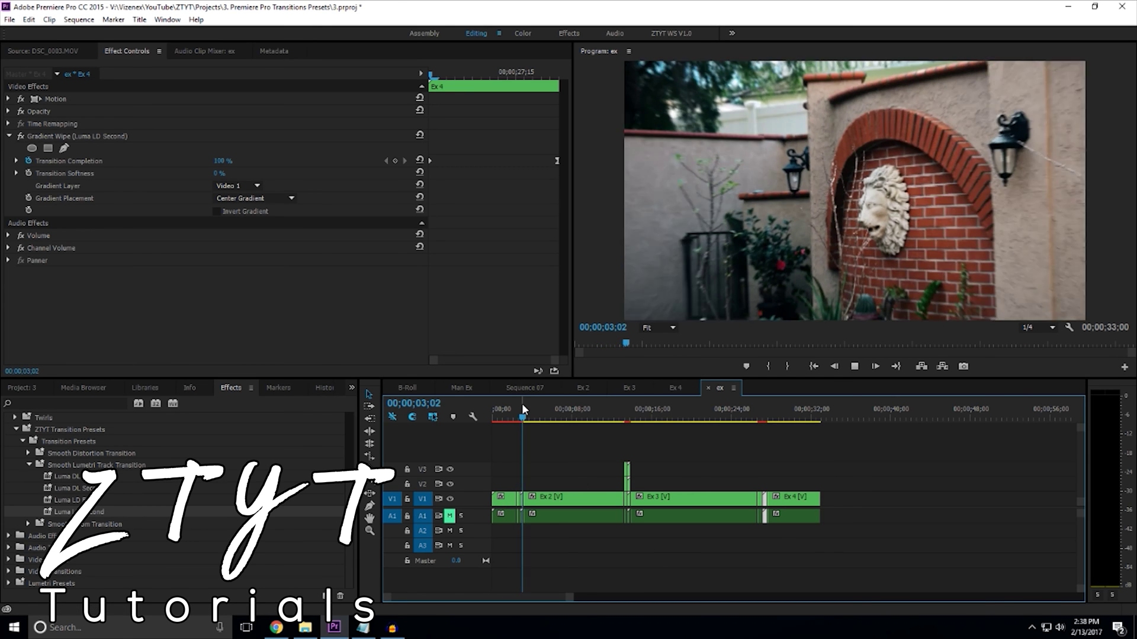
left_click_drag(523, 402, 514, 400)
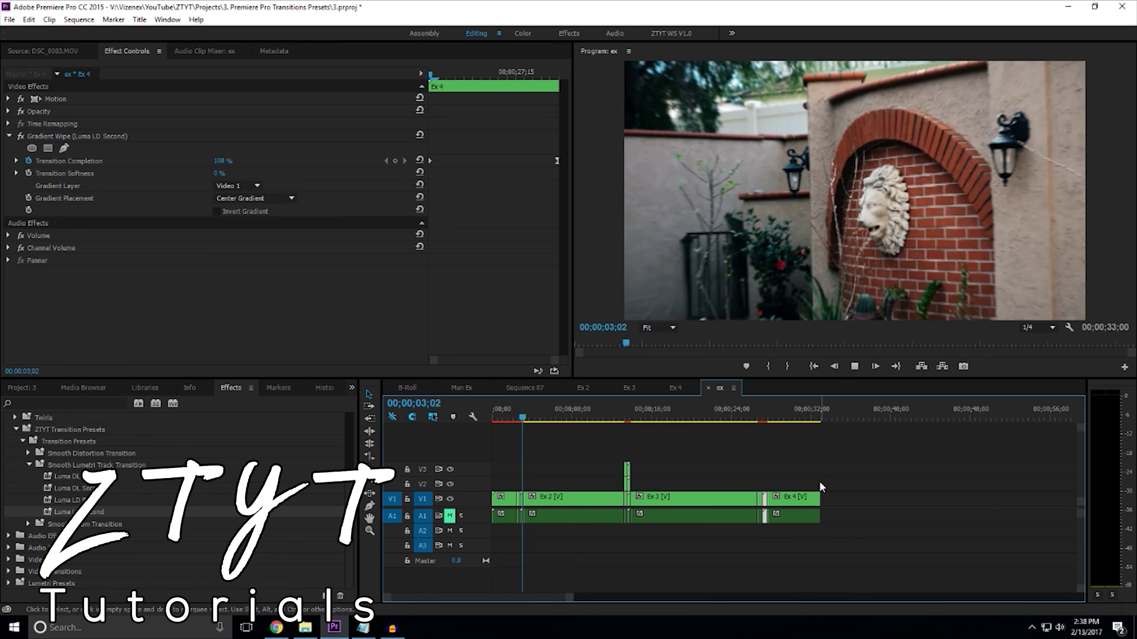
key("space")
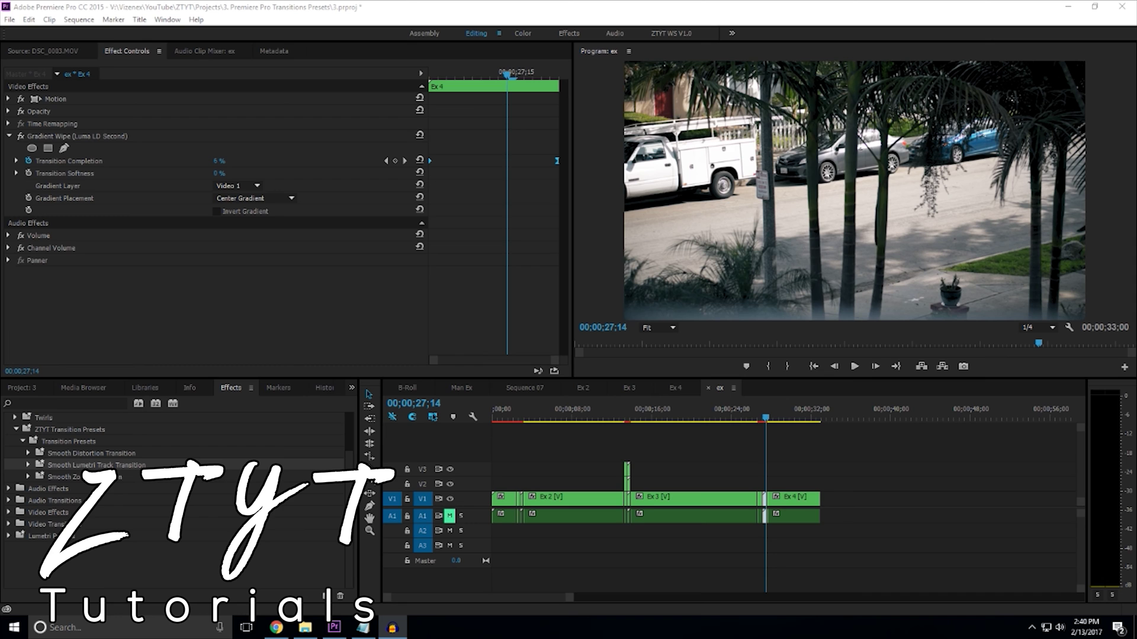
left_click(515, 422)
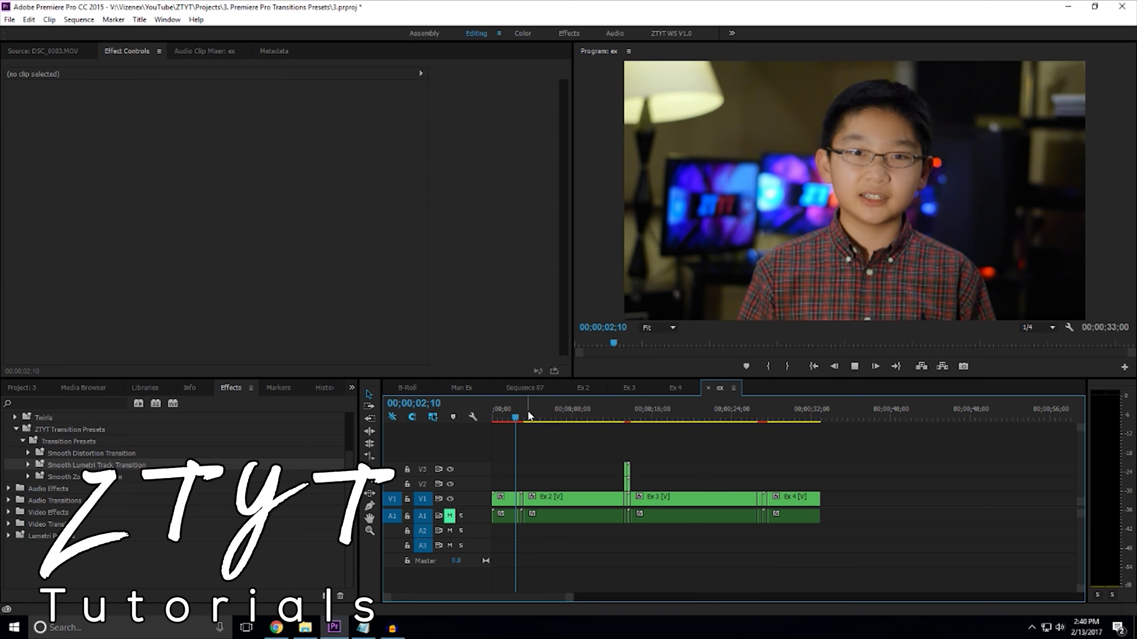
left_click(518, 410)
mouse_move(521, 408)
left_mouse_down()
mouse_move(540, 407)
mouse_move(517, 411)
left_mouse_up()
key("Right")
key("Right")
key("Right")
key("Right")
key("Right")
key("Right")
key("Right")
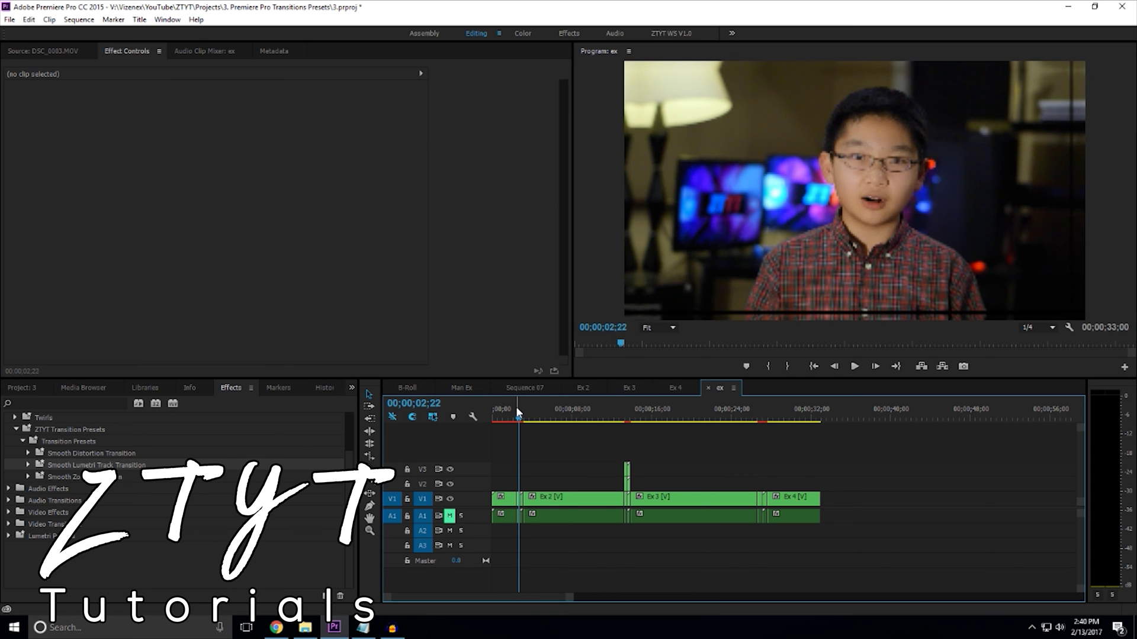
key("Left")
key("Left")
key("Left")
key("Left")
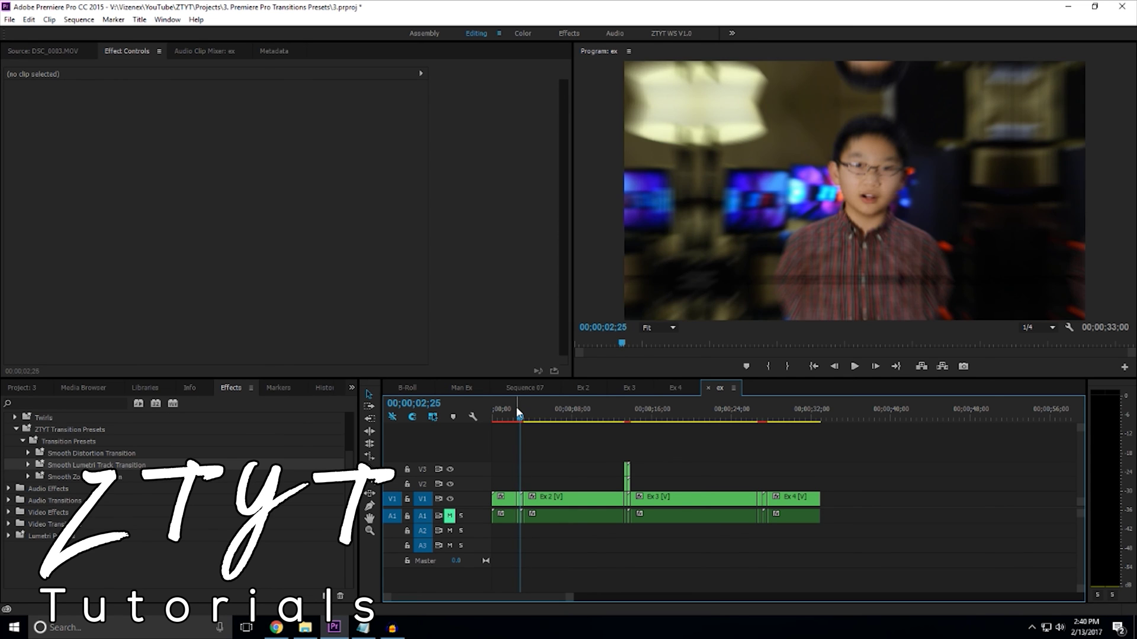
key("Left")
key("Left")
key("Left")
key("Left")
key("Left")
key("Left")
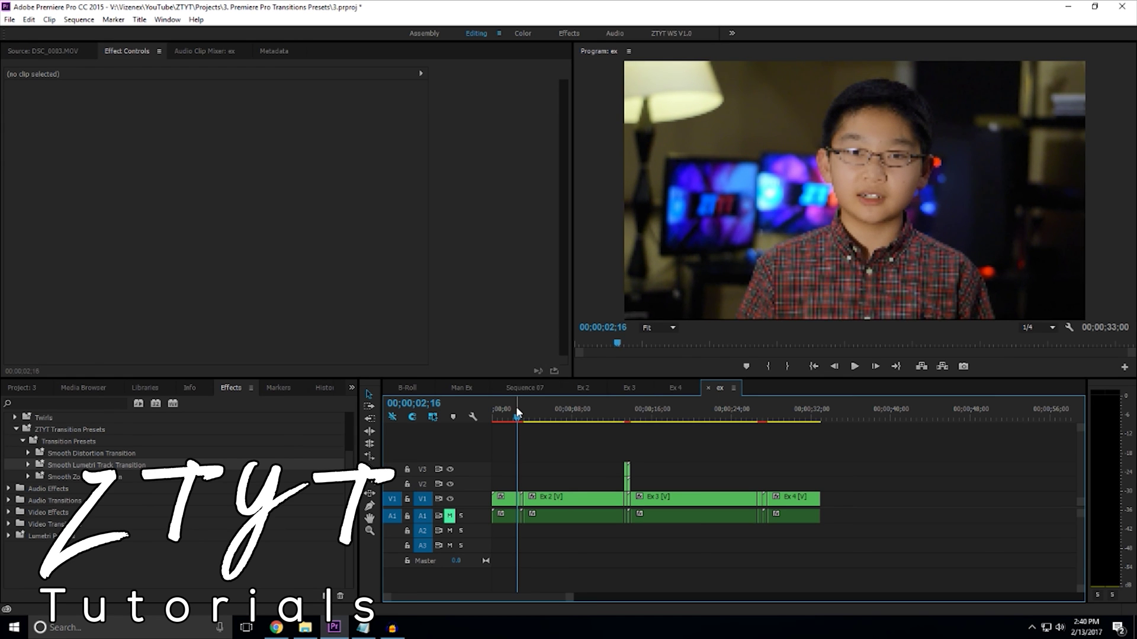
key("Home")
key("space")
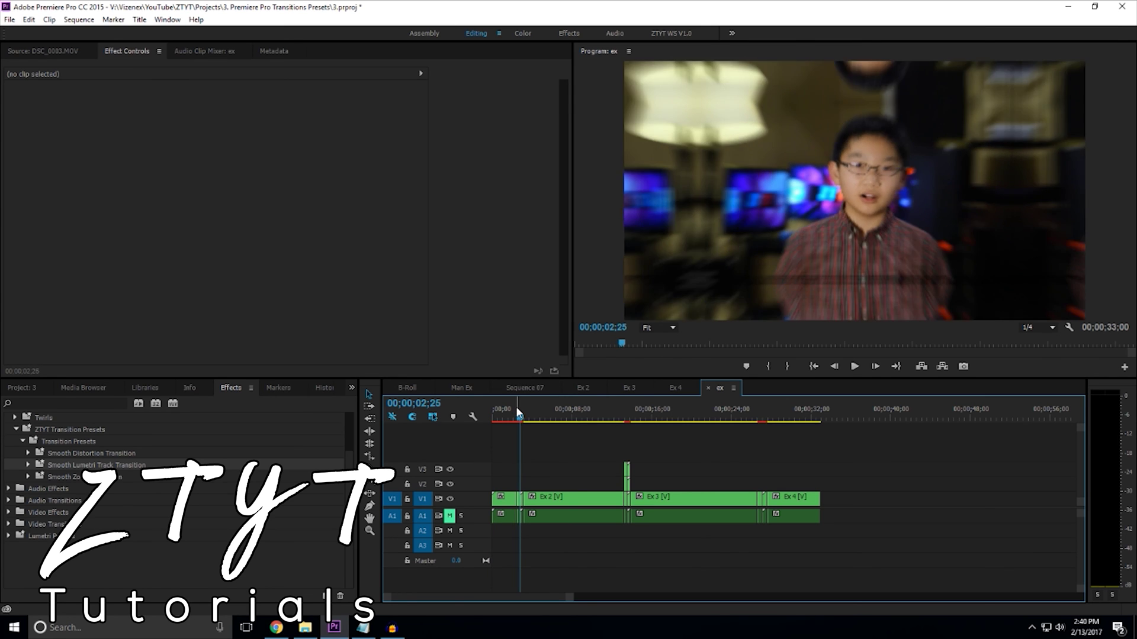
key("Left")
key("Left")
key("Left")
key("Left")
key("Left")
key("Left")
key("Left")
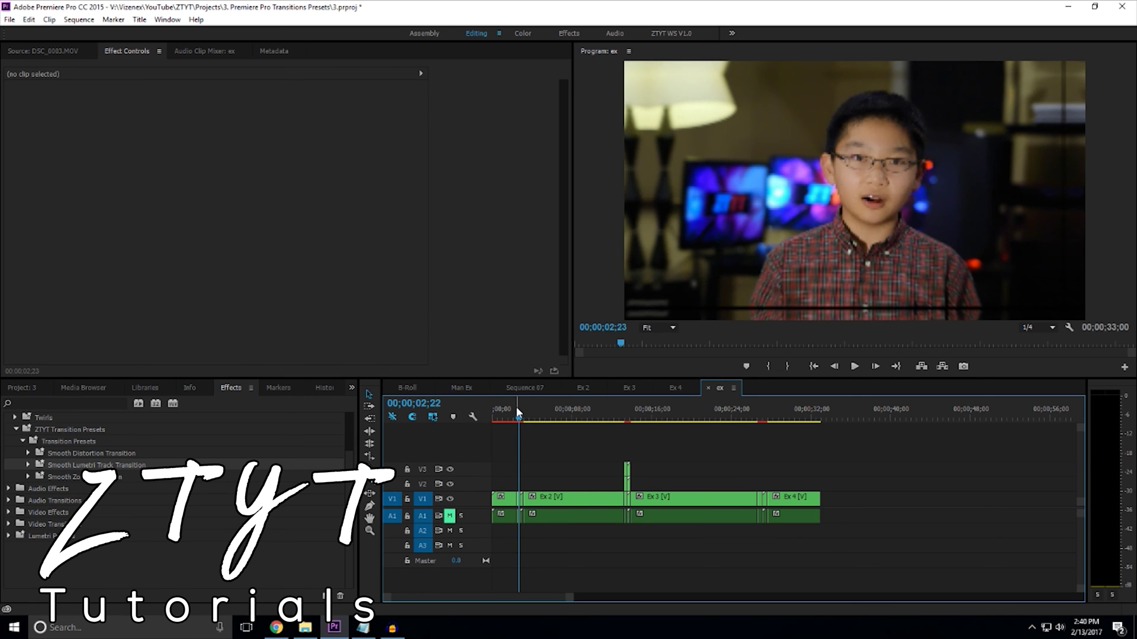
key("Left")
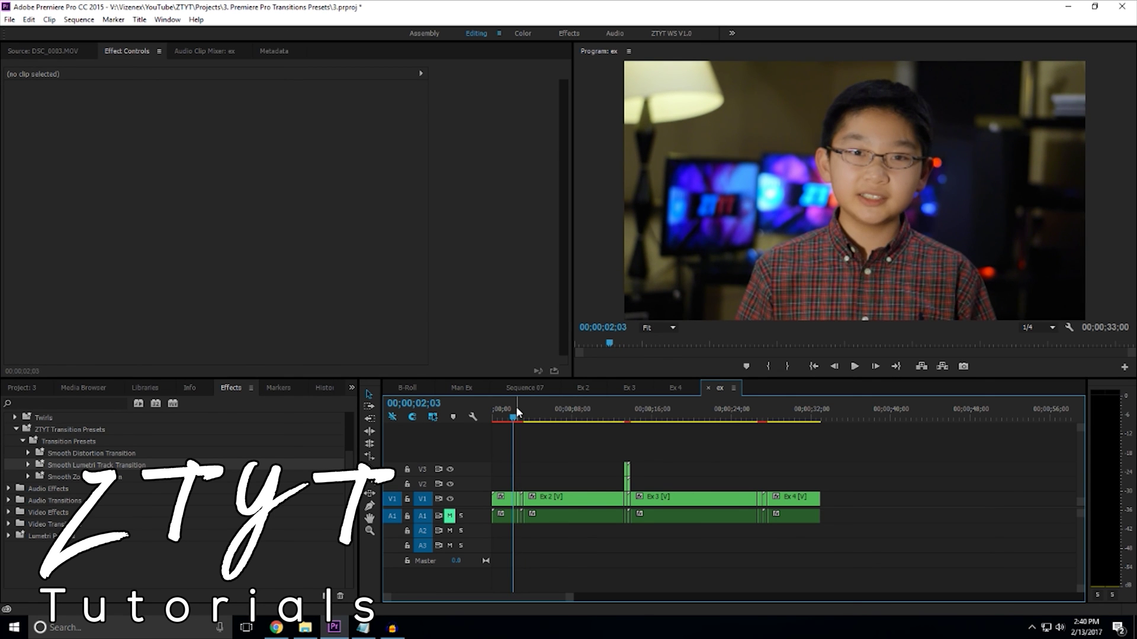
key("space")
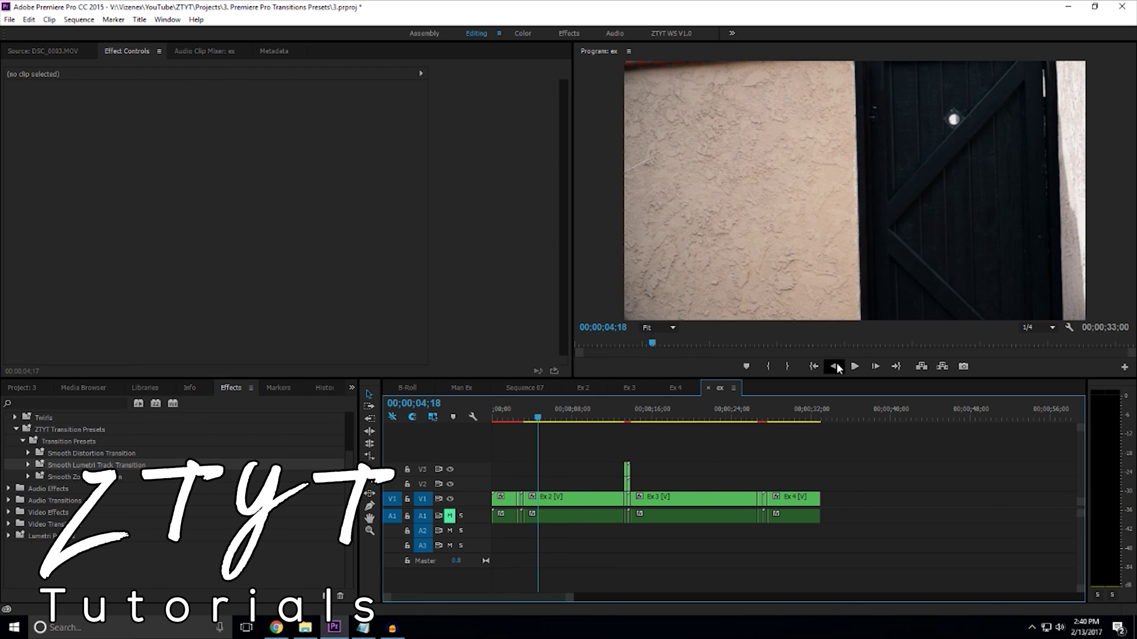
left_click(854, 366)
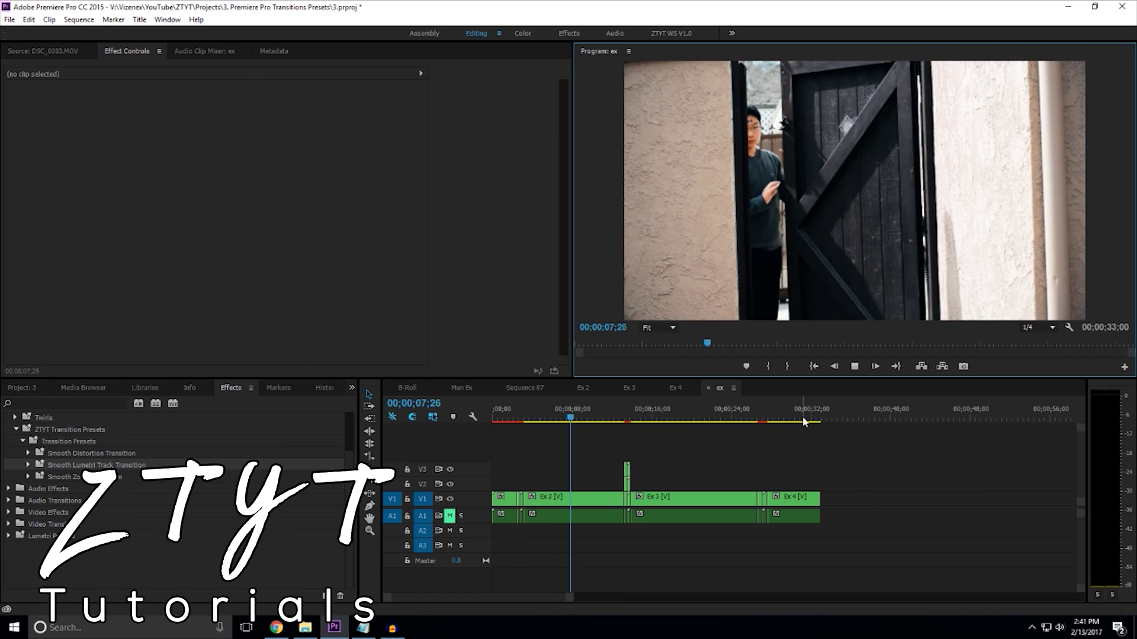
key("Left")
key("Left")
key("Left")
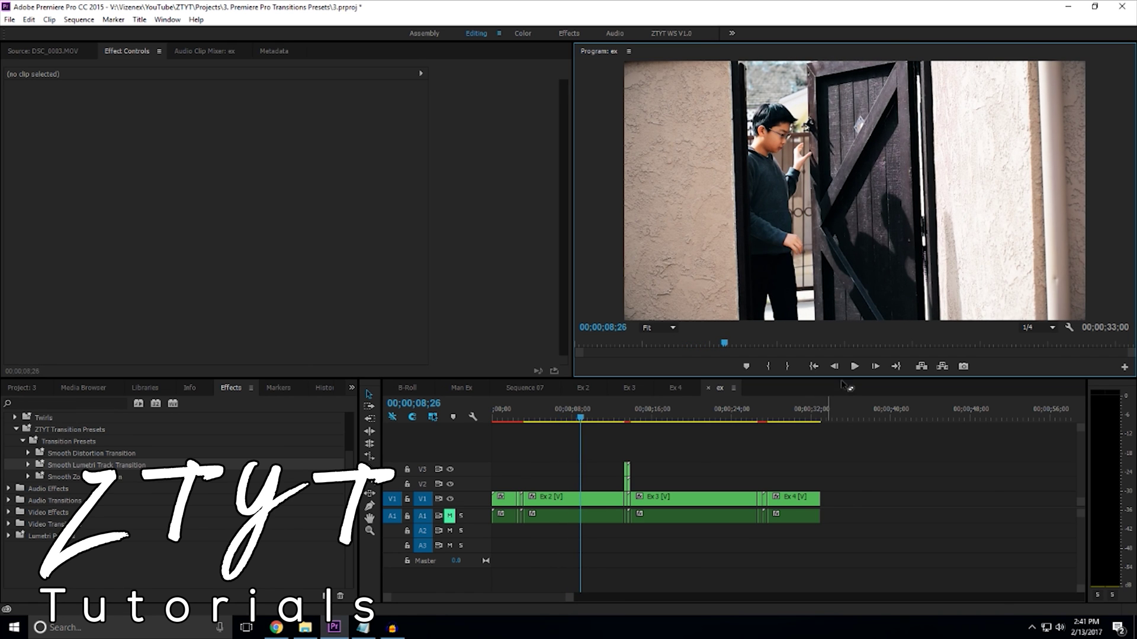
key("space")
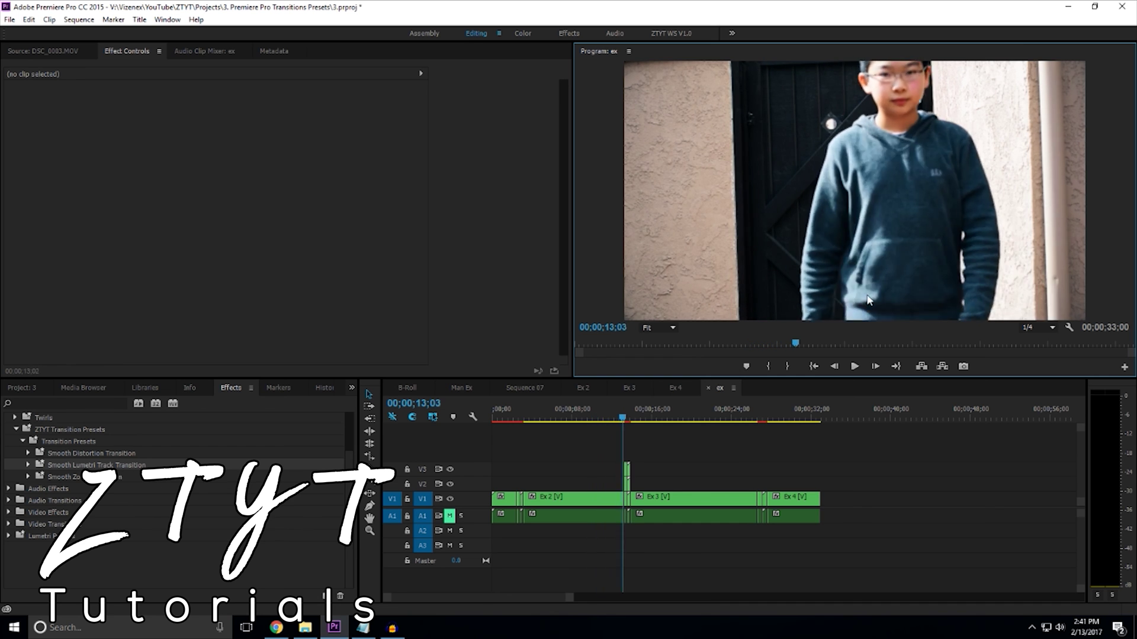
key("j")
key("j")
key("j")
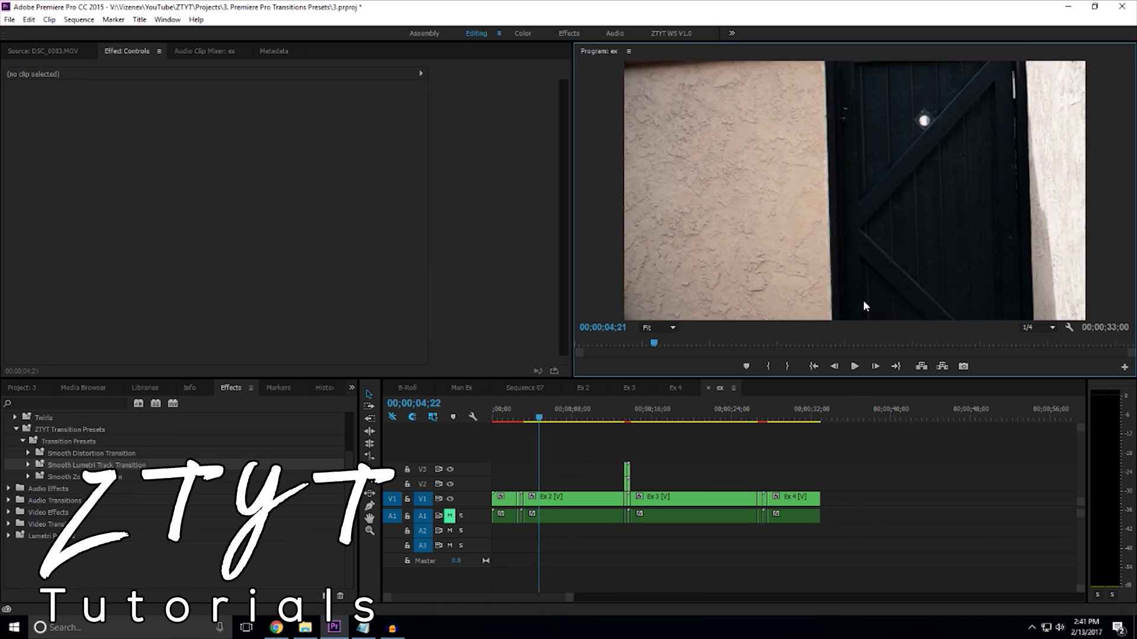
key("k")
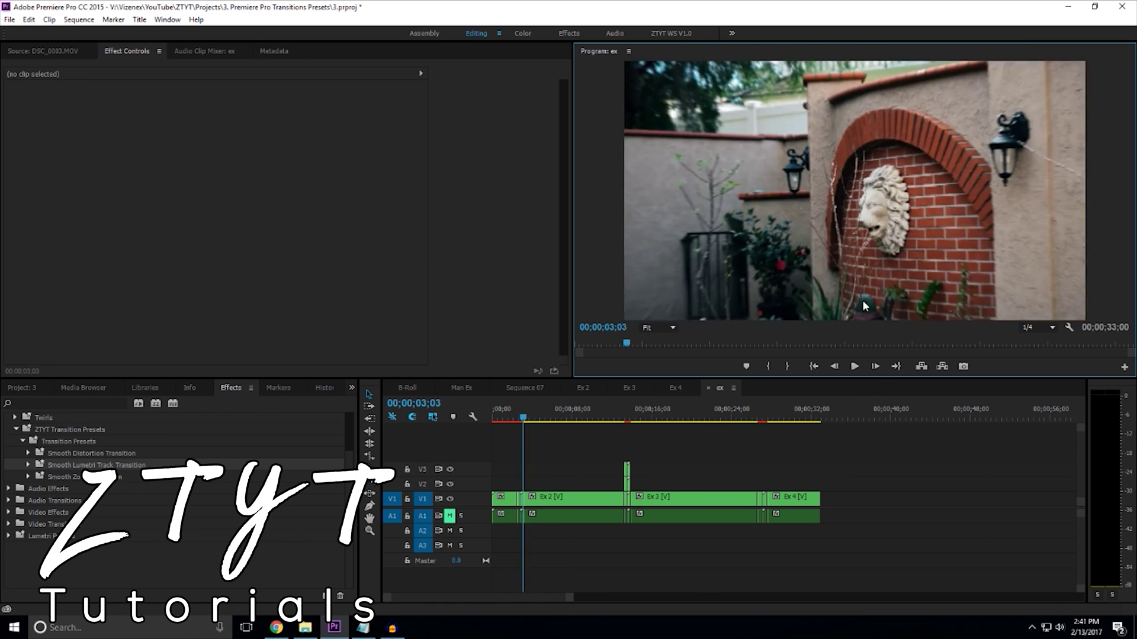
key("l")
key("l")
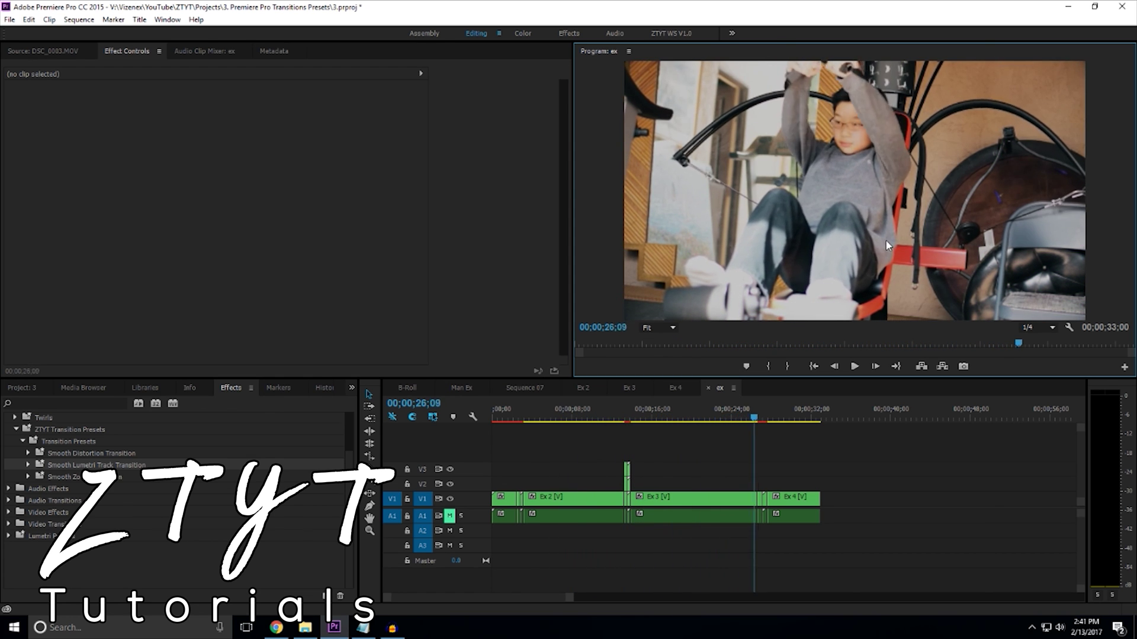
key("j")
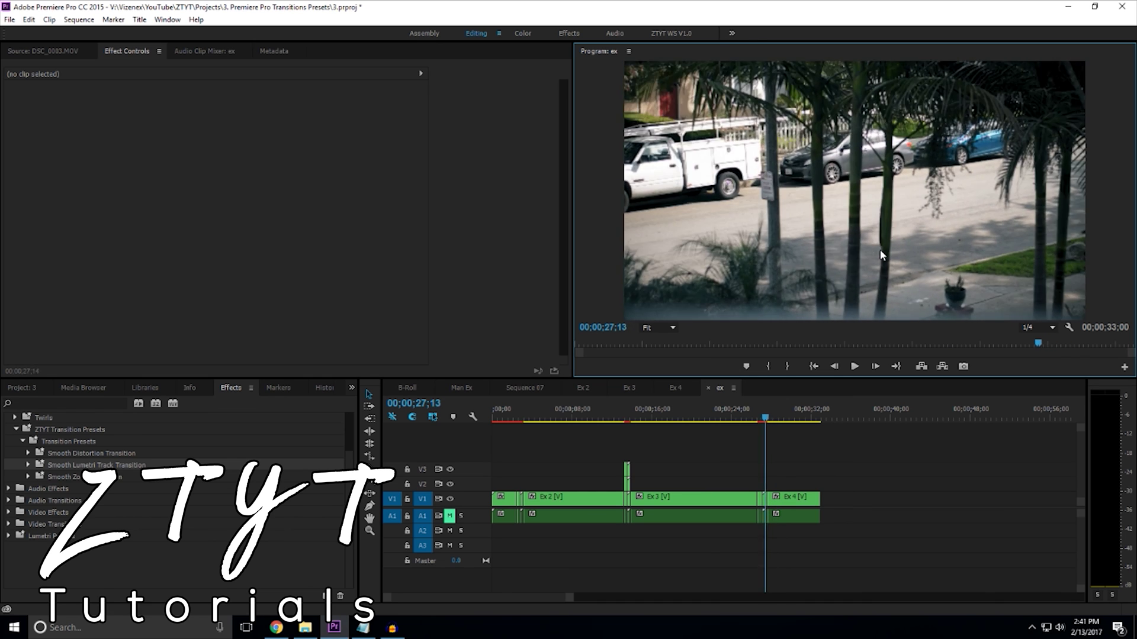
left_click(420, 423)
key("Home")
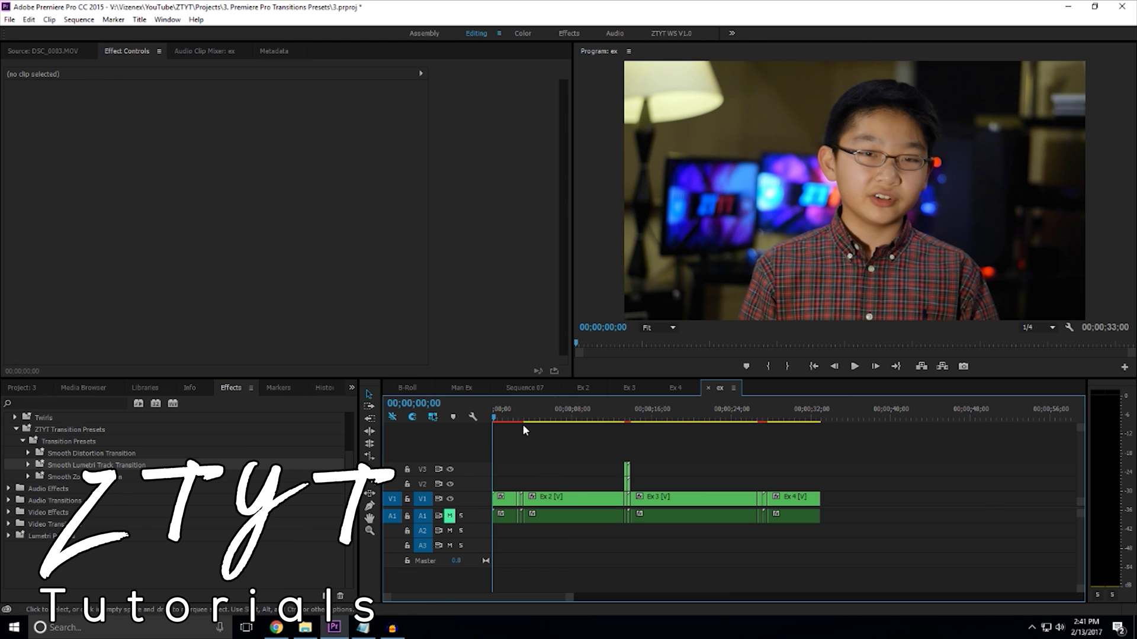
left_click_drag(495, 412, 531, 430)
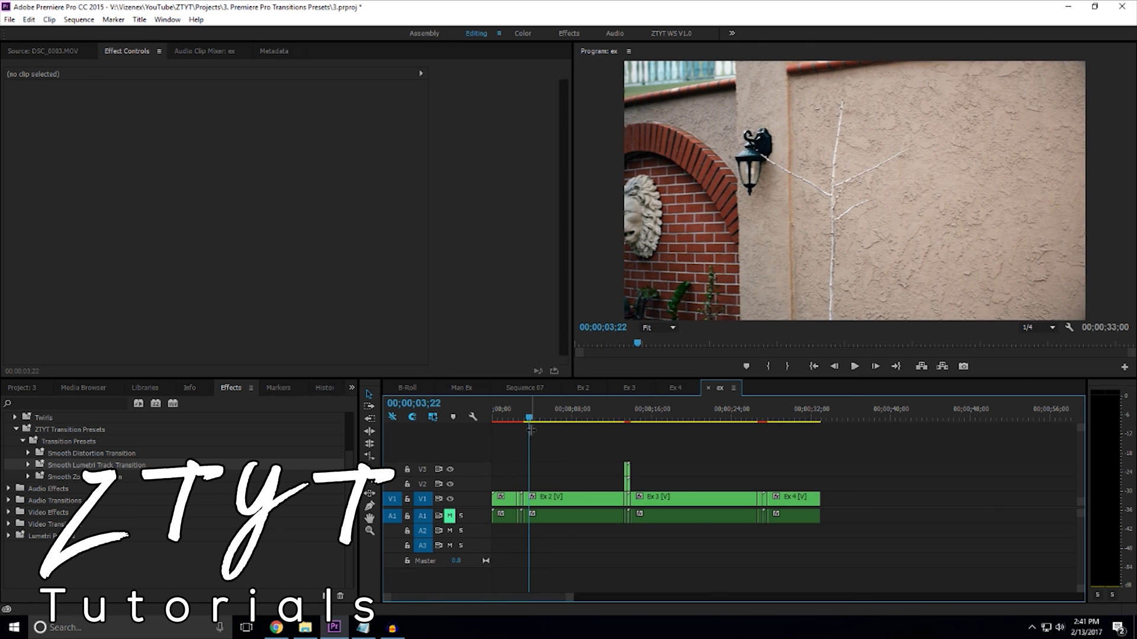